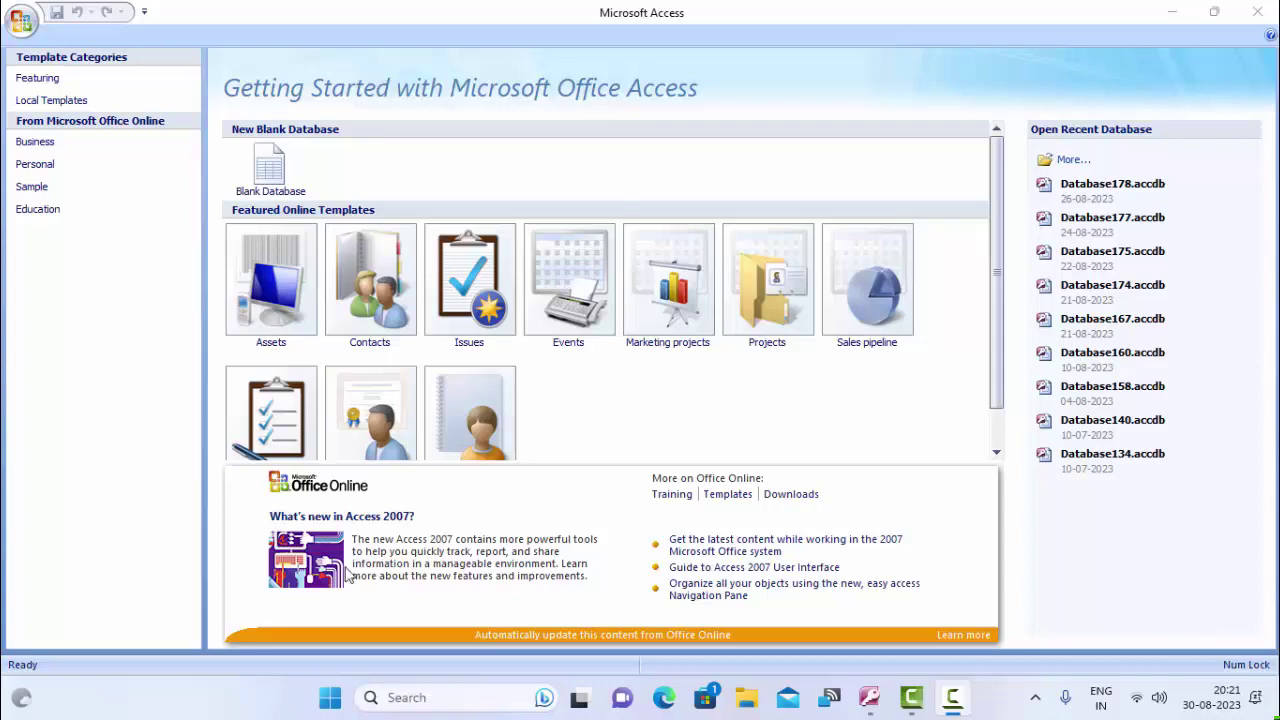
Step: Minimize Access, refresh the desktop twice, and bring Access back
{"action": "left_click", "coordinate": [1184, 12]}
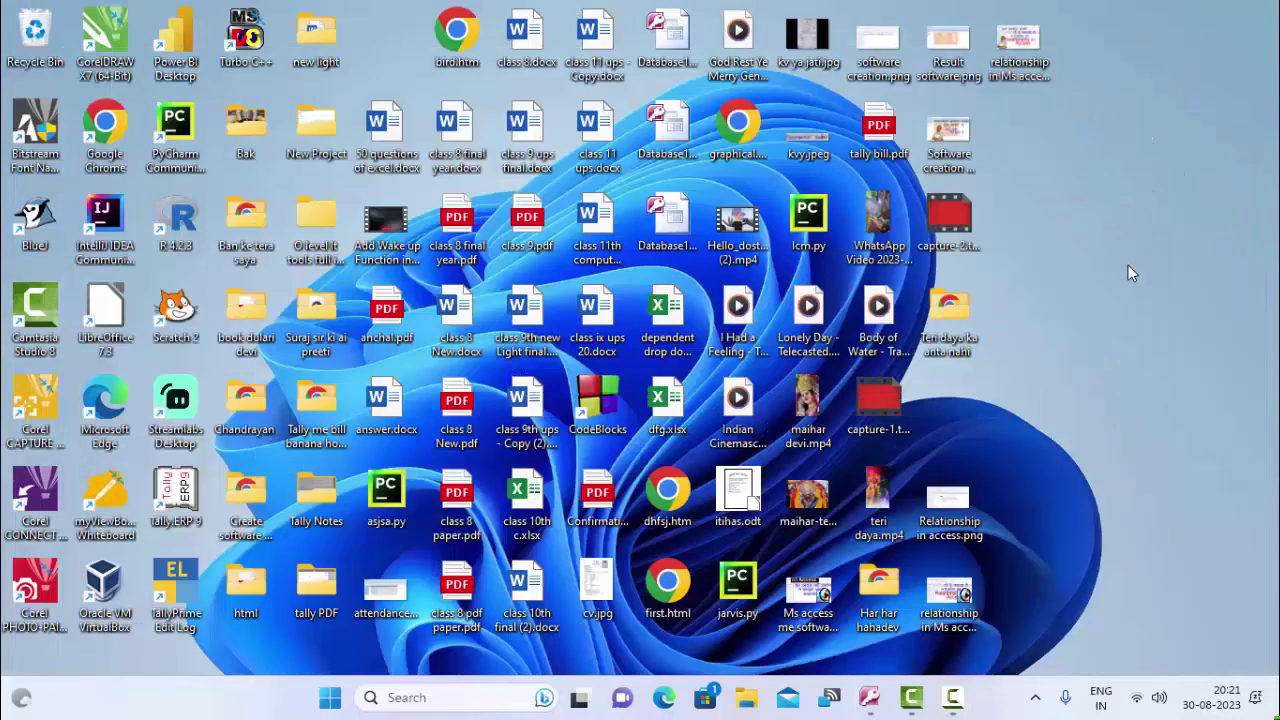
{"action": "right_click", "coordinate": [1128, 270]}
{"action": "left_click", "coordinate": [1123, 246]}
{"action": "right_click", "coordinate": [1128, 204]}
{"action": "left_click", "coordinate": [1060, 274]}
{"action": "left_click", "coordinate": [871, 700]}
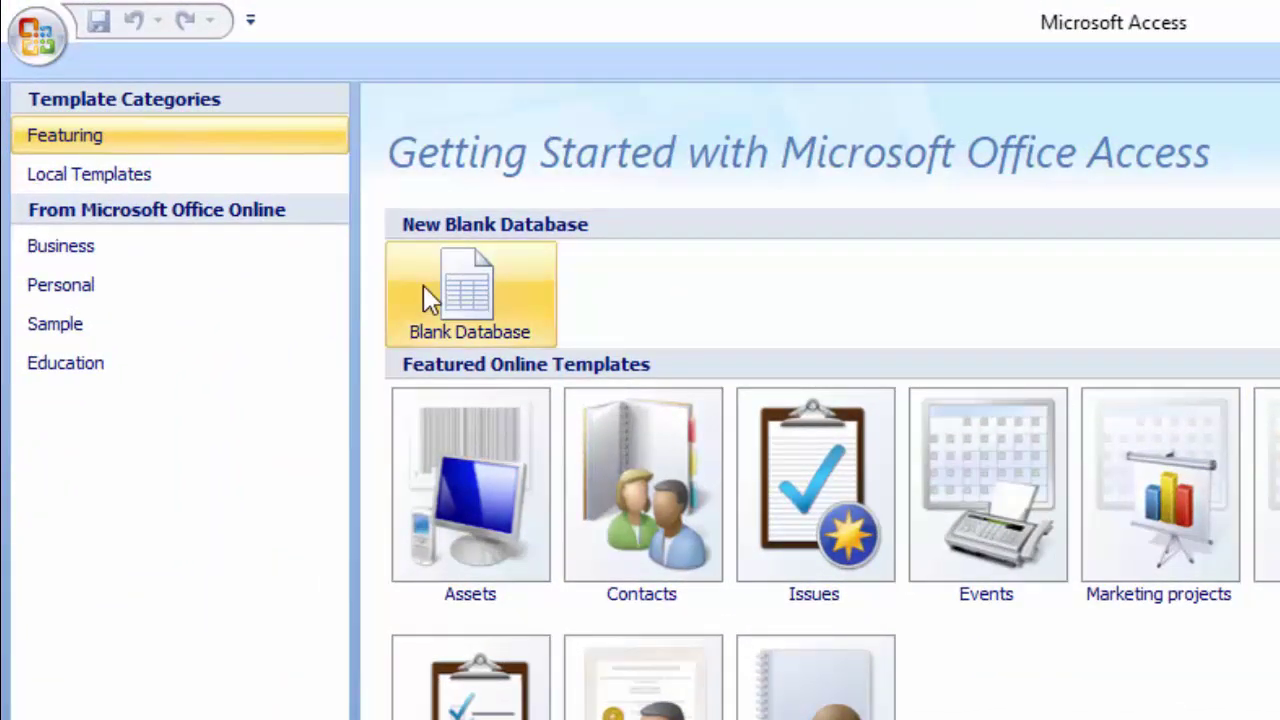
Step: Create a new blank database named Database181.accdb
{"action": "left_click", "coordinate": [423, 287]}
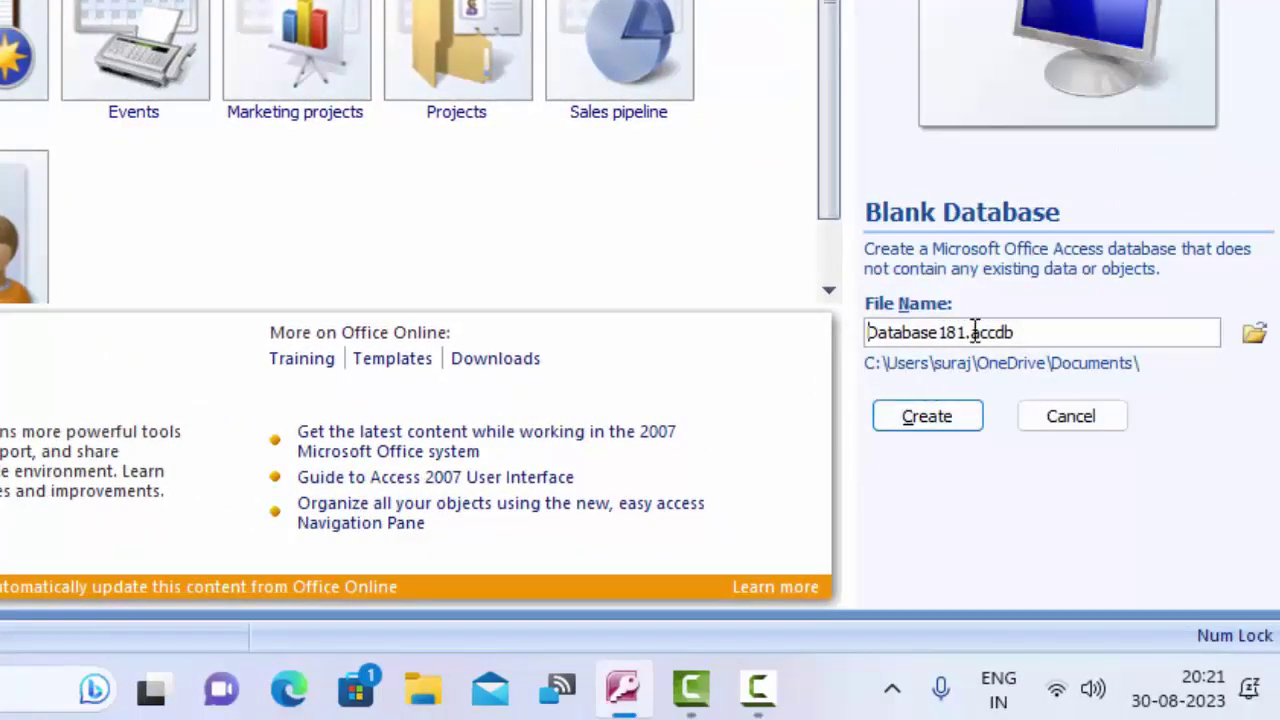
{"action": "left_click_drag", "start_coordinate": [1100, 330], "coordinate": [975, 320]}
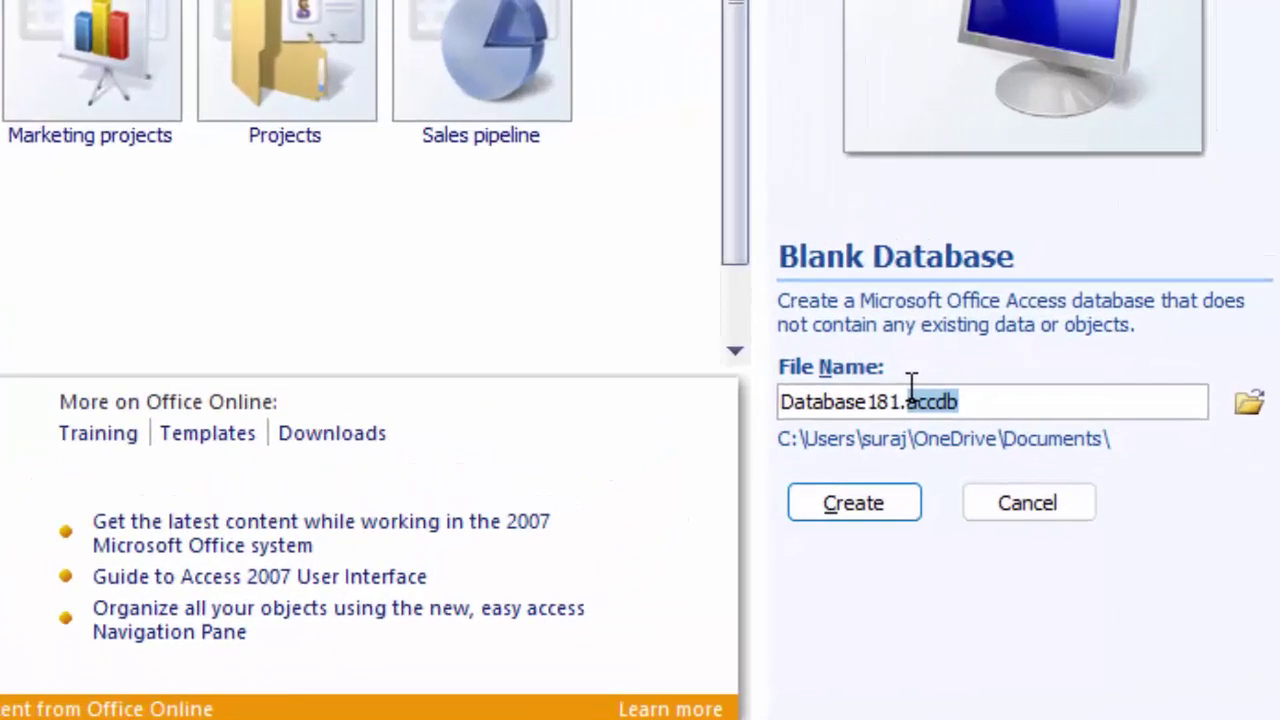
{"action": "left_click", "coordinate": [850, 508]}
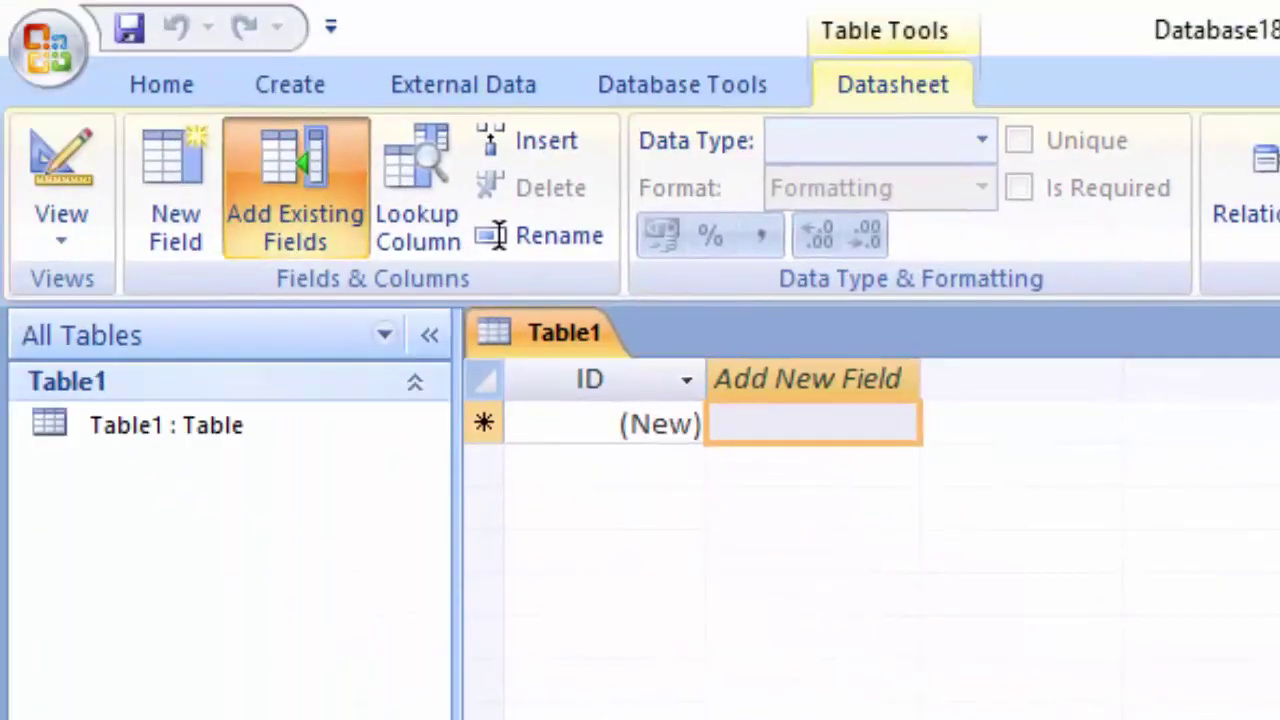
Step: Switch Table1 to Design view and save it as Producttable
{"action": "left_click", "coordinate": [43, 186]}
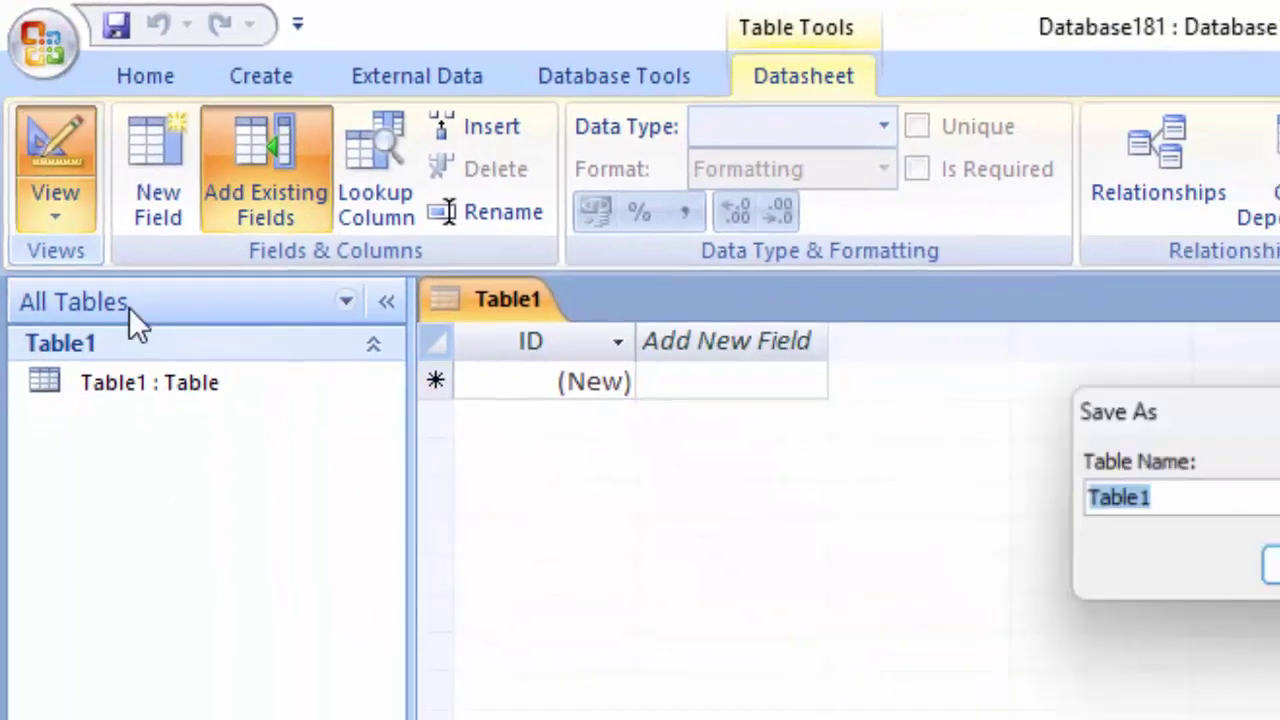
{"action": "key", "text": "BackSpace"}
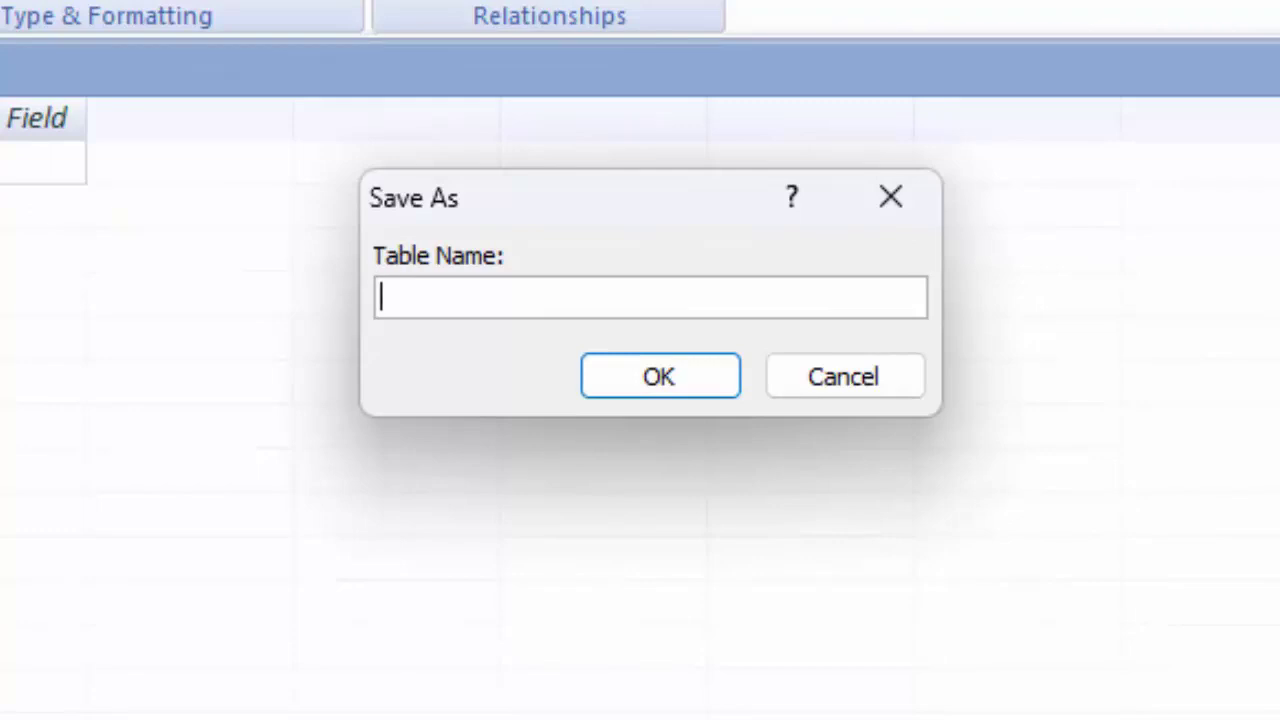
{"action": "type", "text": "Prod"}
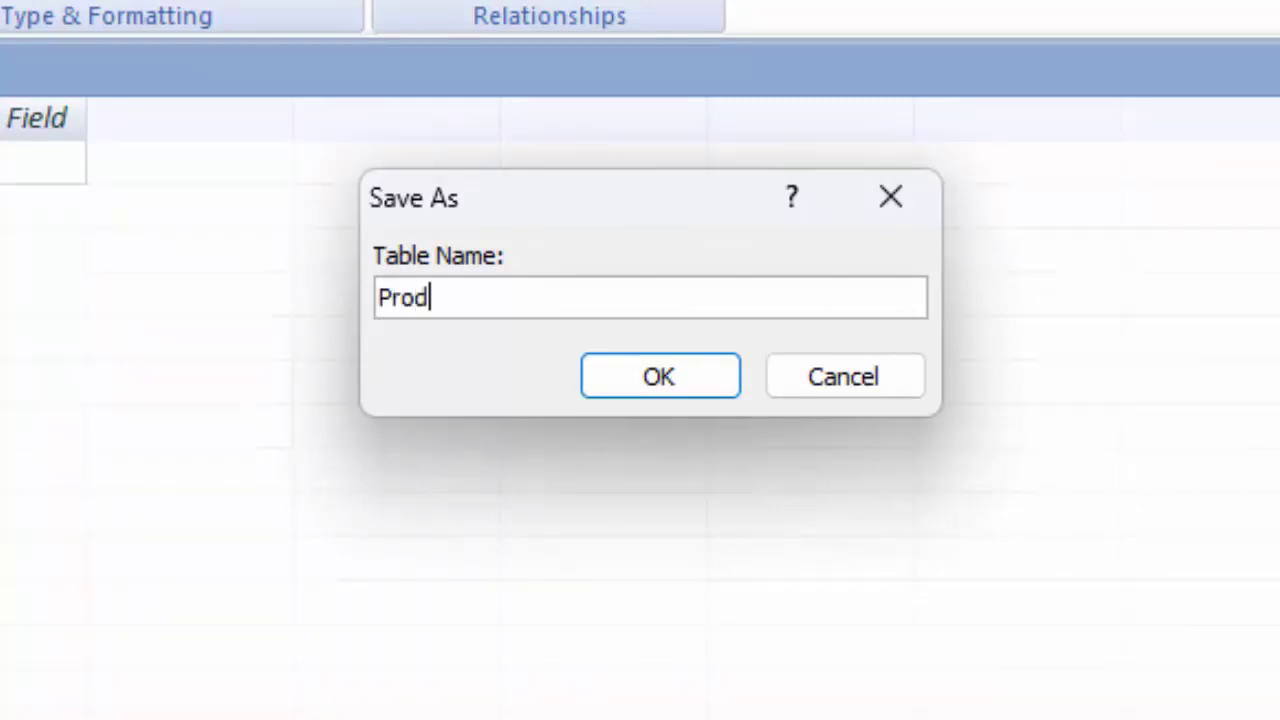
{"action": "type", "text": "ucttabl"}
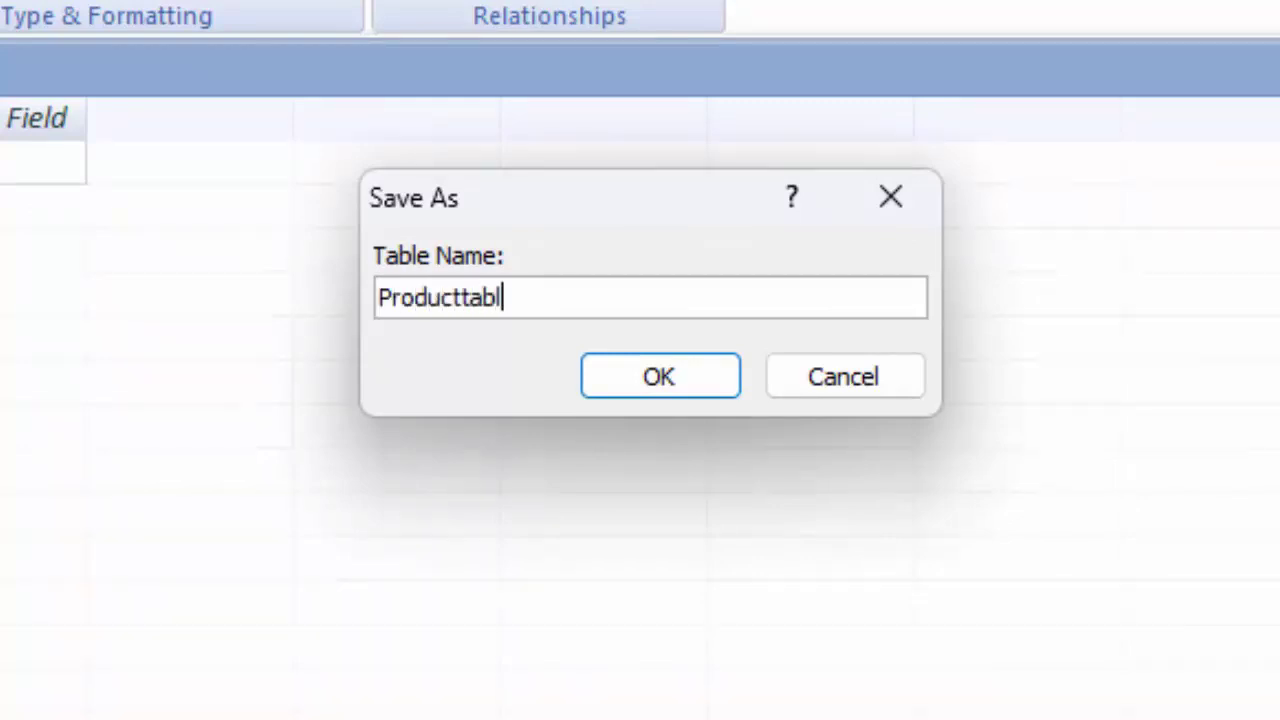
{"action": "type", "text": "e"}
{"action": "key", "text": "Return"}
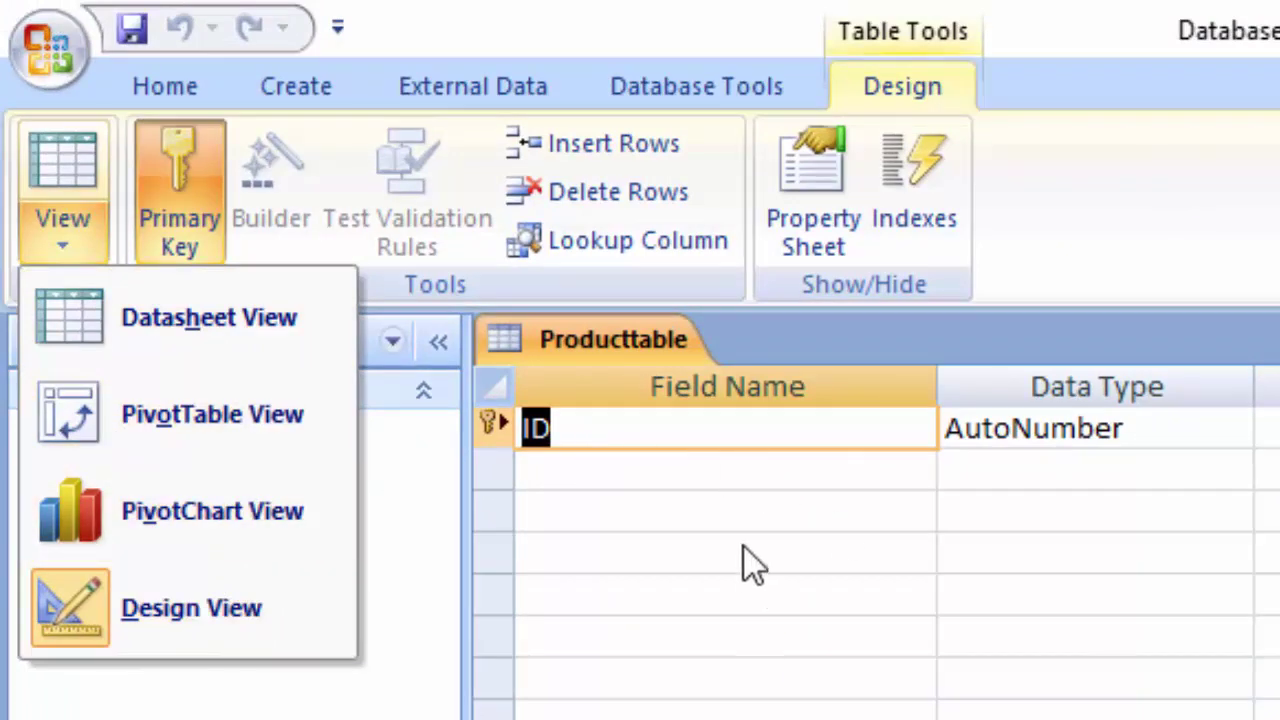
Step: Rename the ID field to Product_id with Text type and add a Name of Product field
{"action": "left_click", "coordinate": [678, 426]}
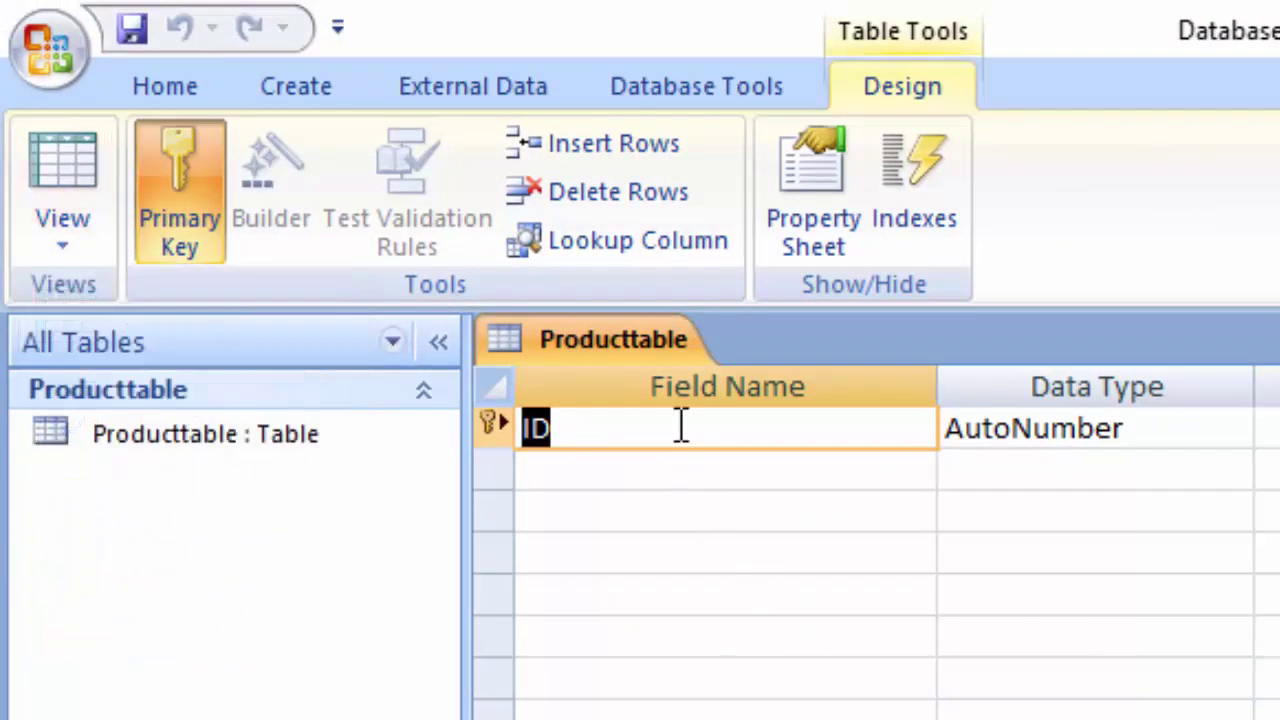
{"action": "left_click", "coordinate": [680, 426]}
{"action": "key", "text": "BackSpace"}
{"action": "key", "text": "BackSpace"}
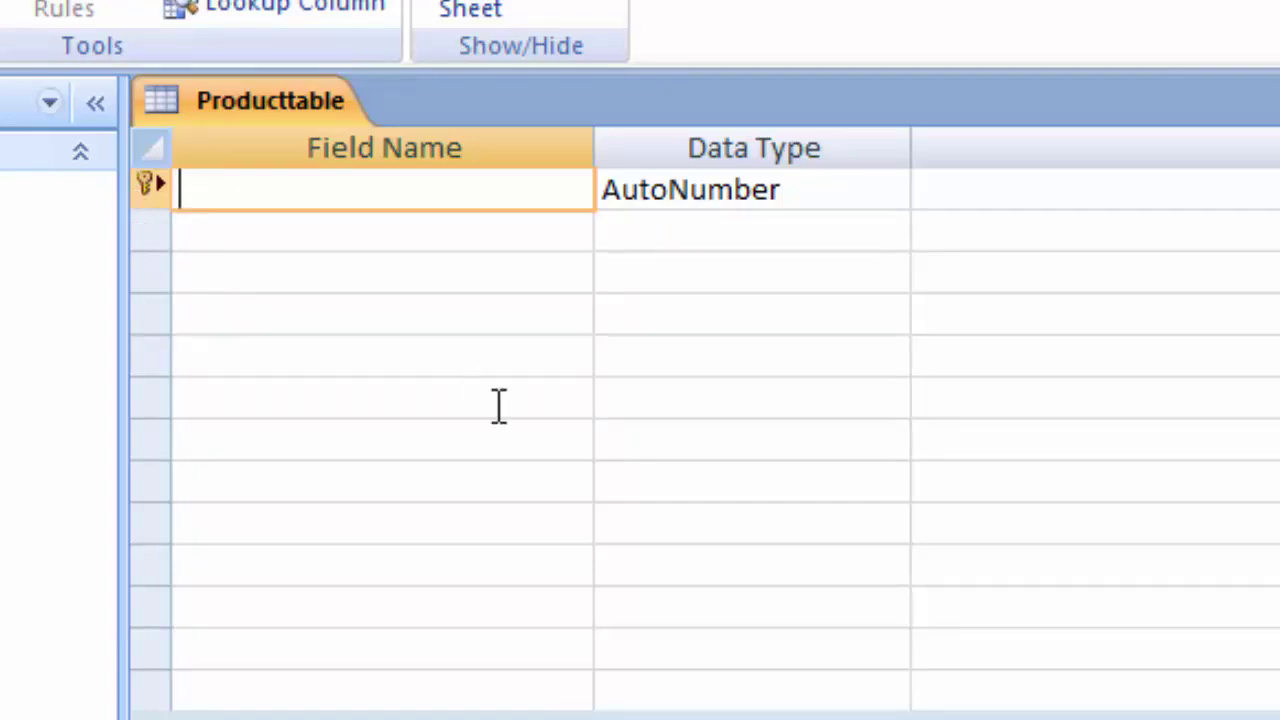
{"action": "type", "text": "P"}
{"action": "type", "text": "roduct"}
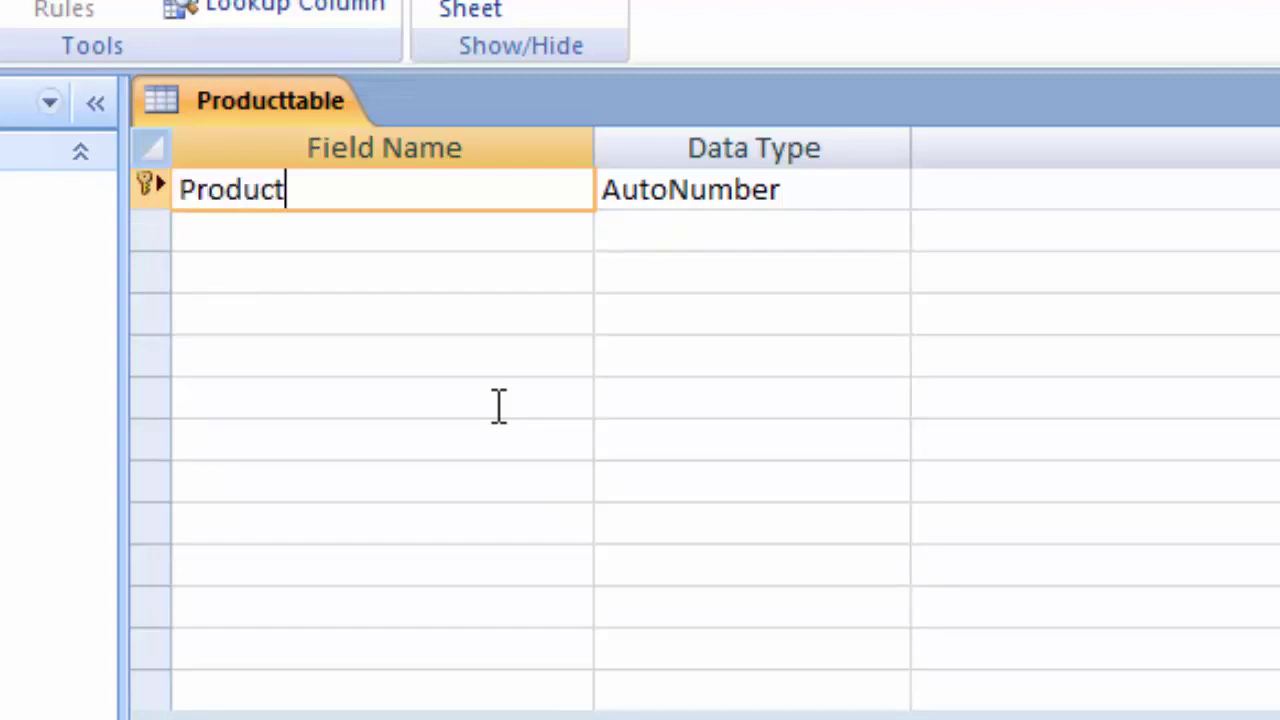
{"action": "type", "text": "_id"}
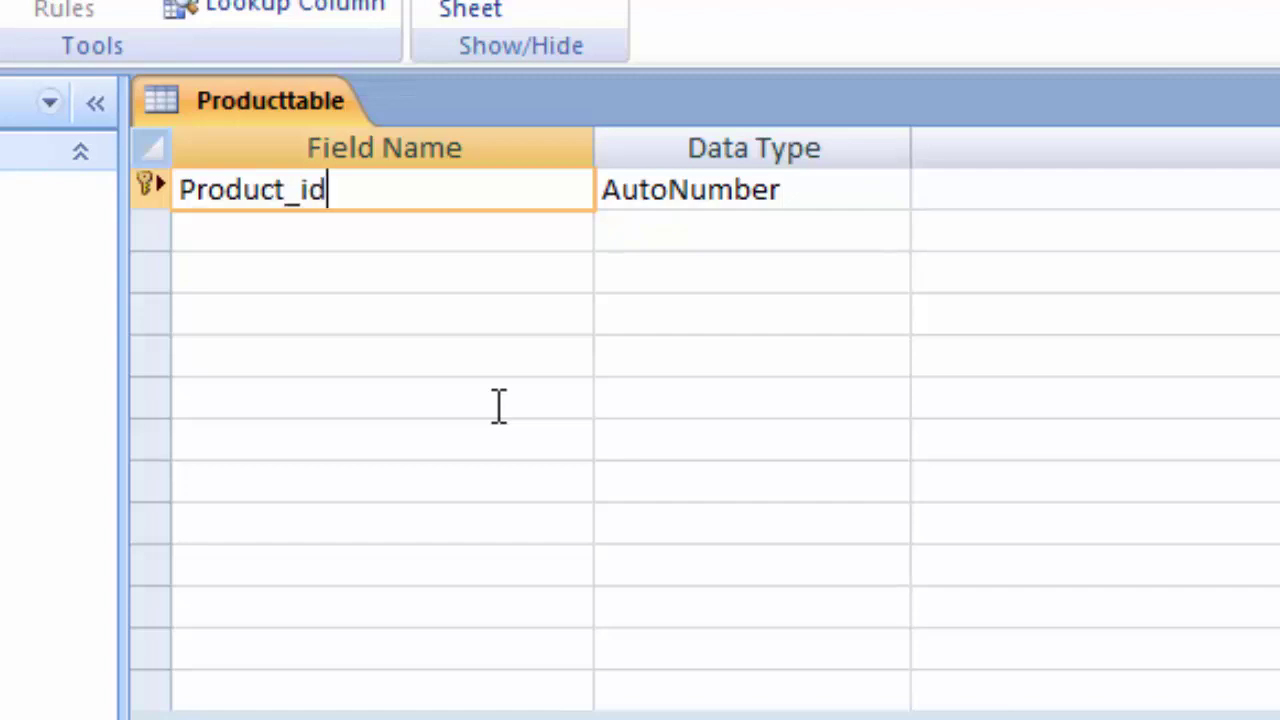
{"action": "left_click", "coordinate": [848, 197]}
{"action": "left_click", "coordinate": [890, 190]}
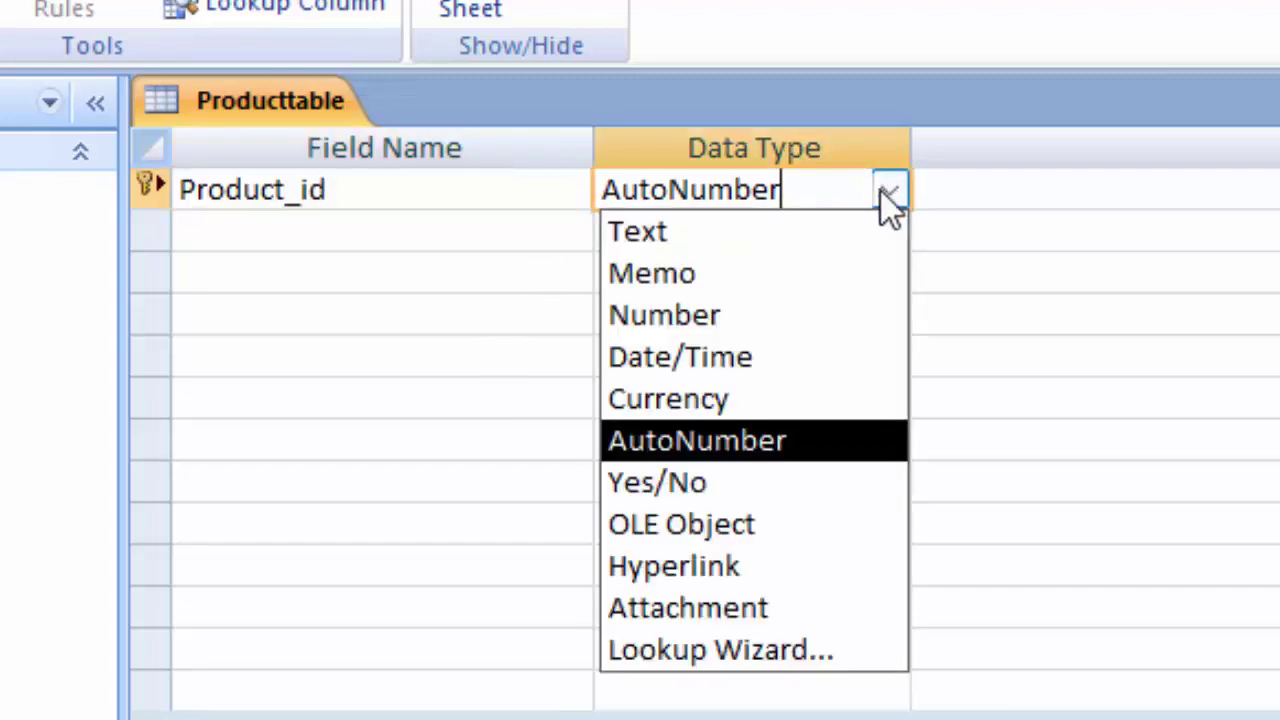
{"action": "left_click", "coordinate": [837, 234]}
{"action": "left_click", "coordinate": [315, 225]}
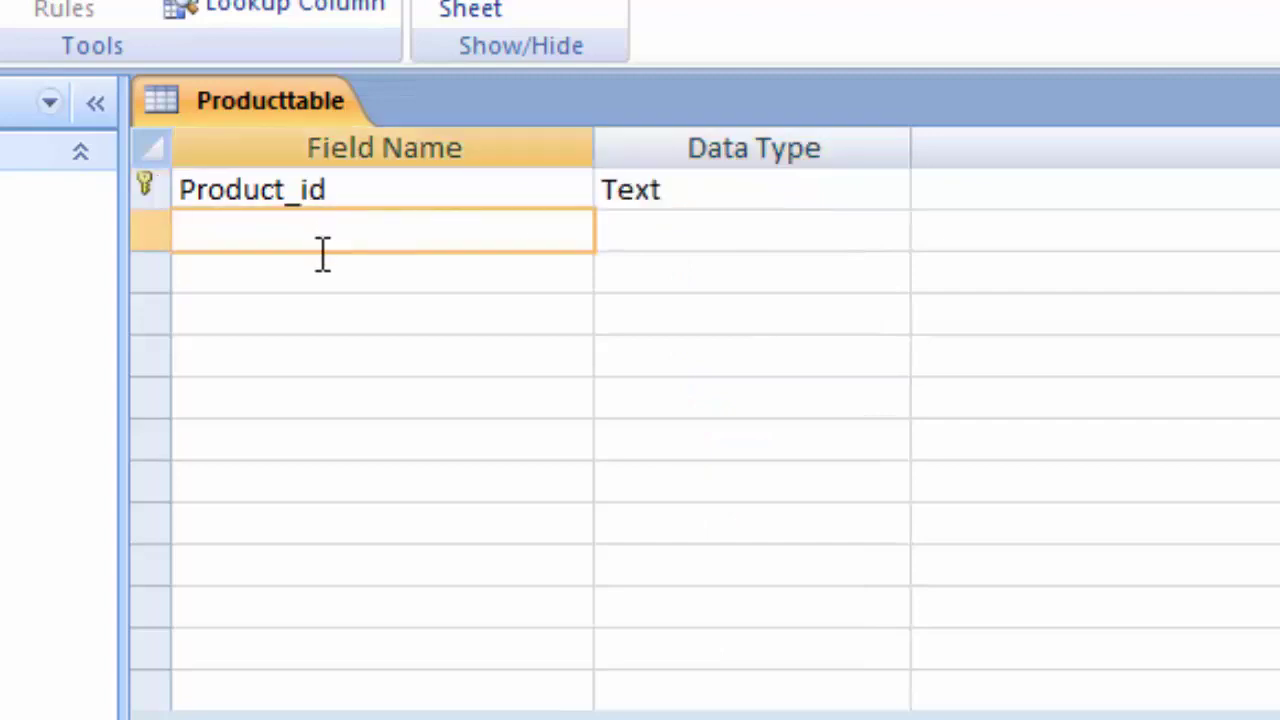
{"action": "type", "text": "Name o"}
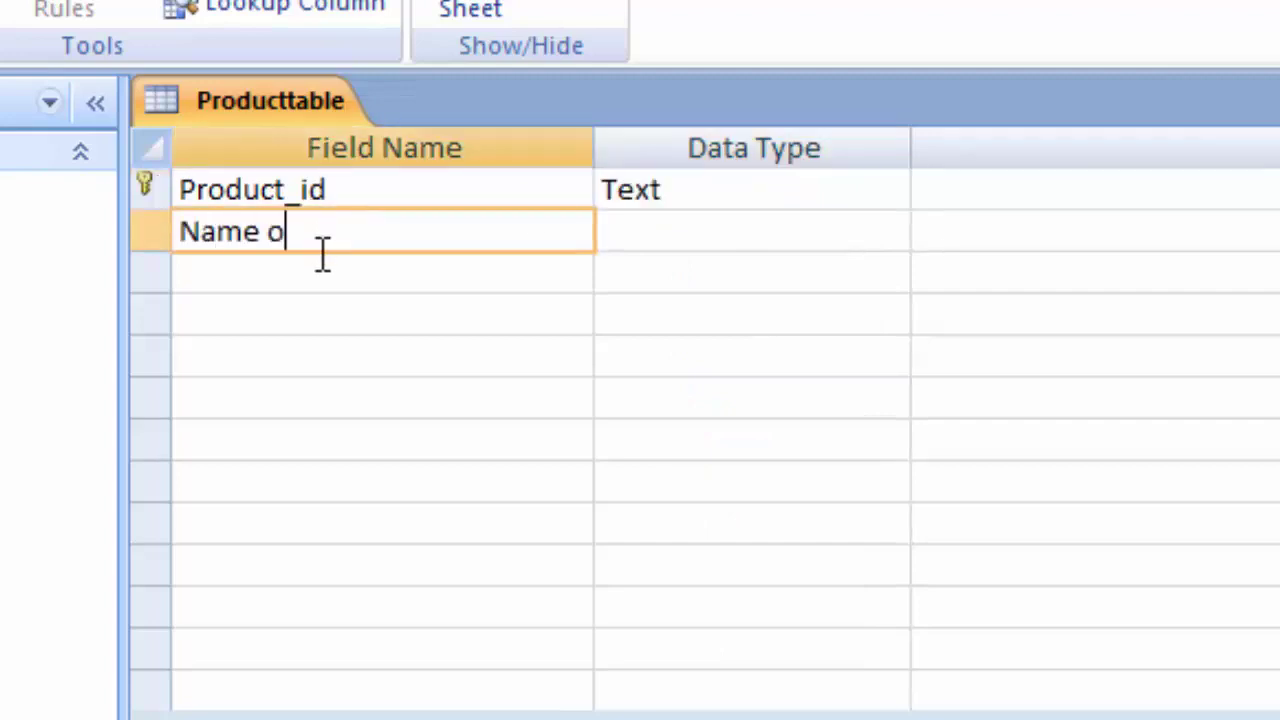
{"action": "type", "text": "f Produ"}
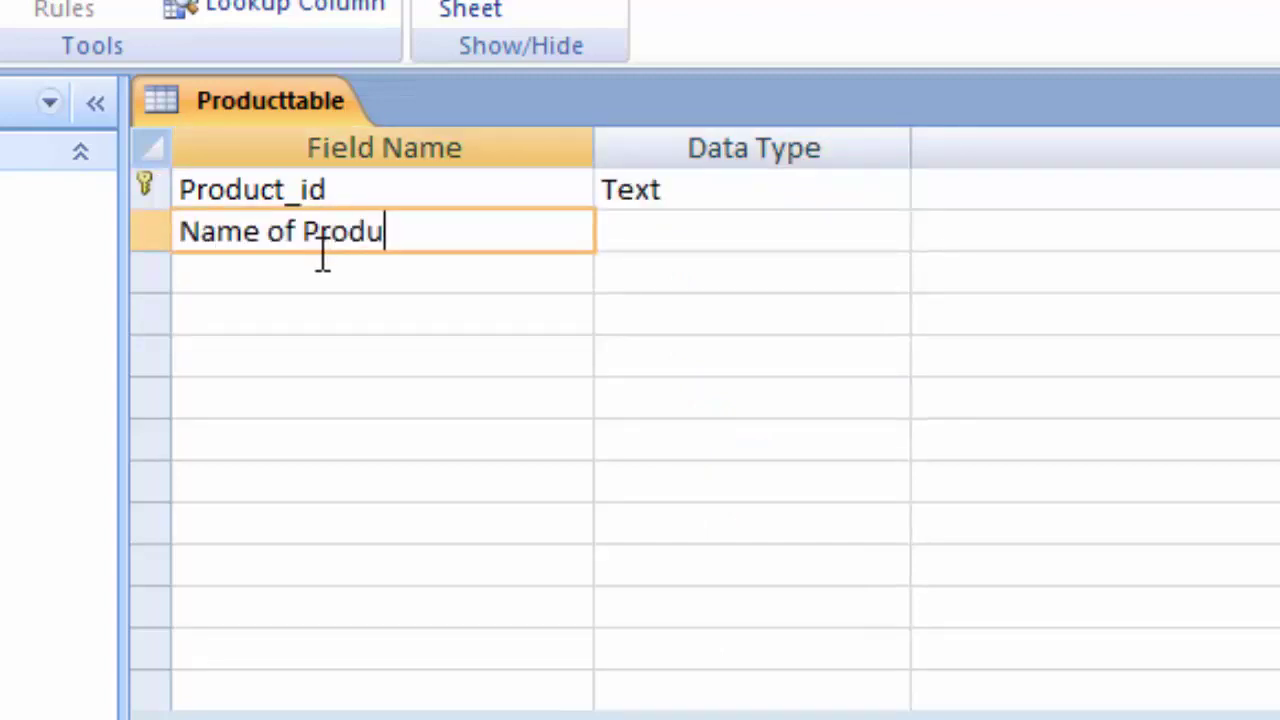
{"action": "type", "text": "ct"}
{"action": "key", "text": "Tab"}
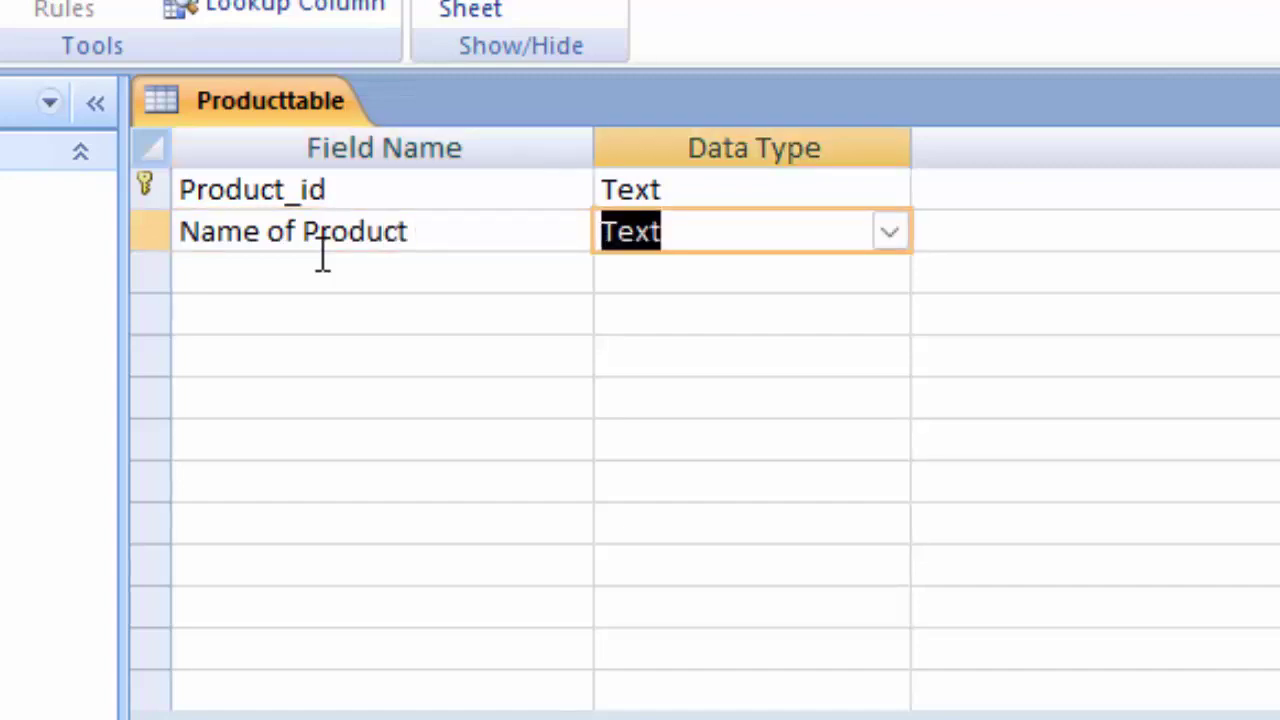
Step: Add a Price field of type Currency and a Unit field of type Number
{"action": "left_click", "coordinate": [331, 266]}
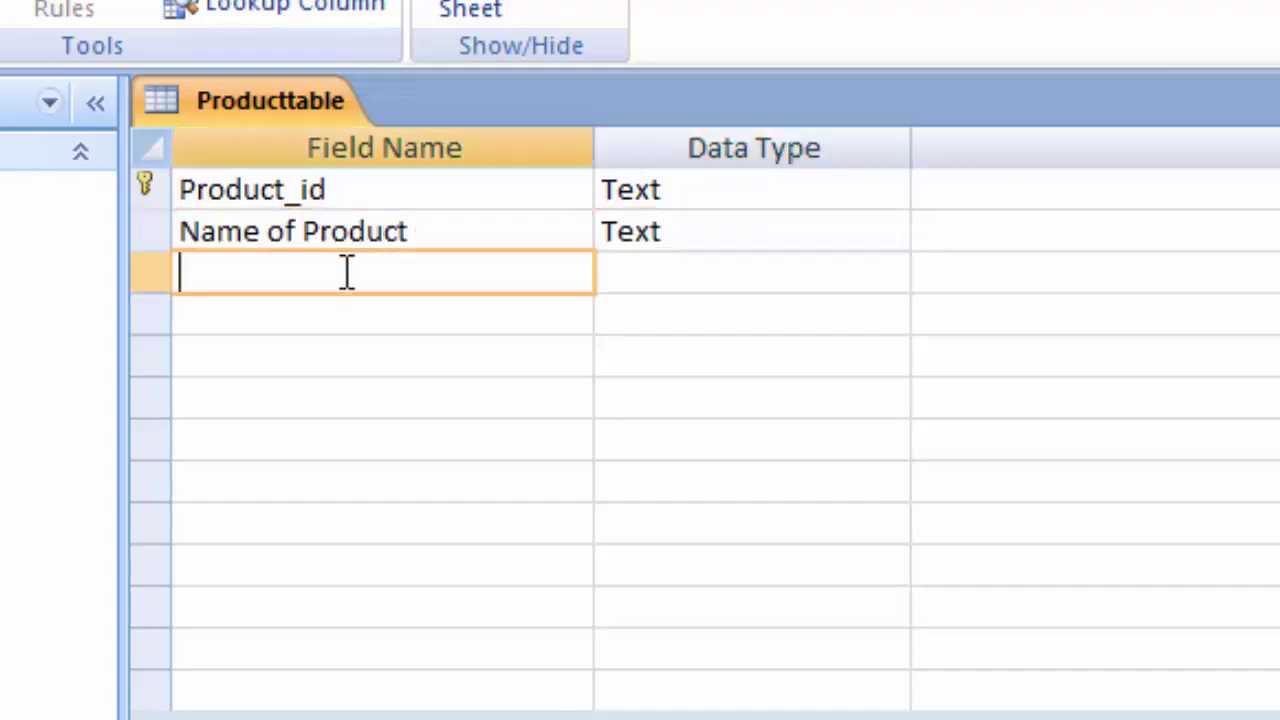
{"action": "type", "text": "Pric"}
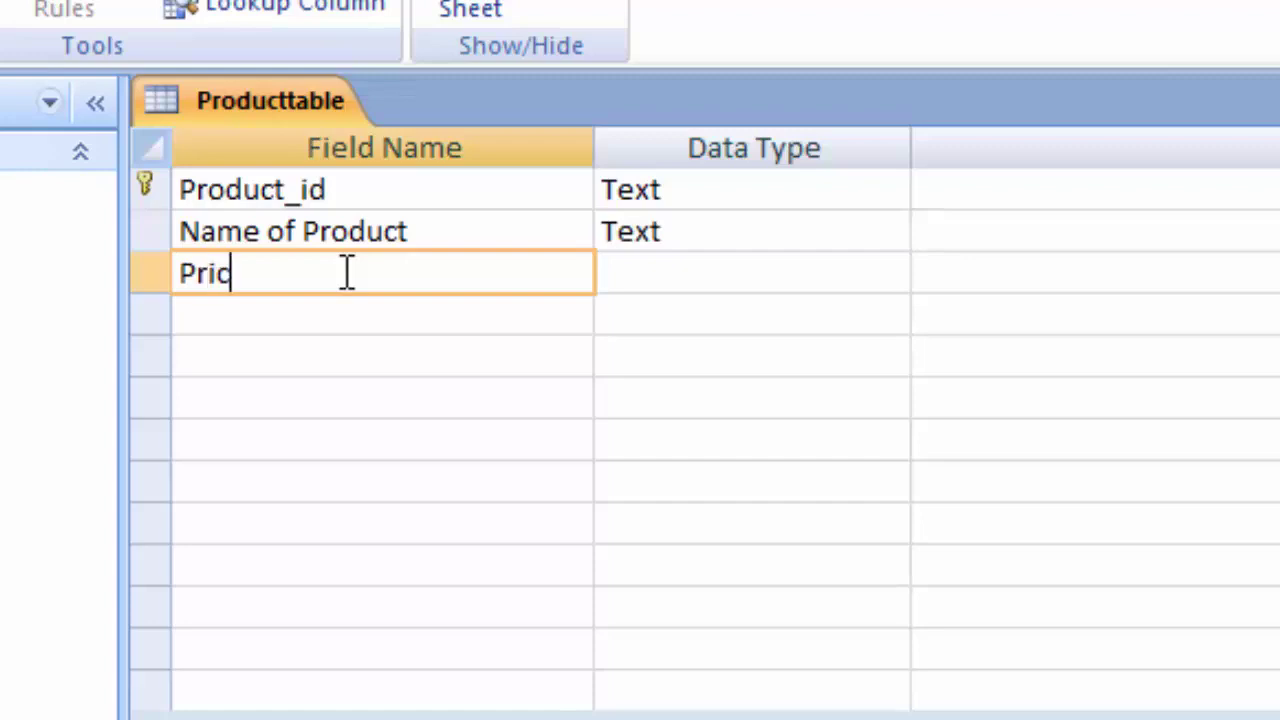
{"action": "type", "text": "e"}
{"action": "left_click", "coordinate": [738, 277]}
{"action": "left_click", "coordinate": [903, 270]}
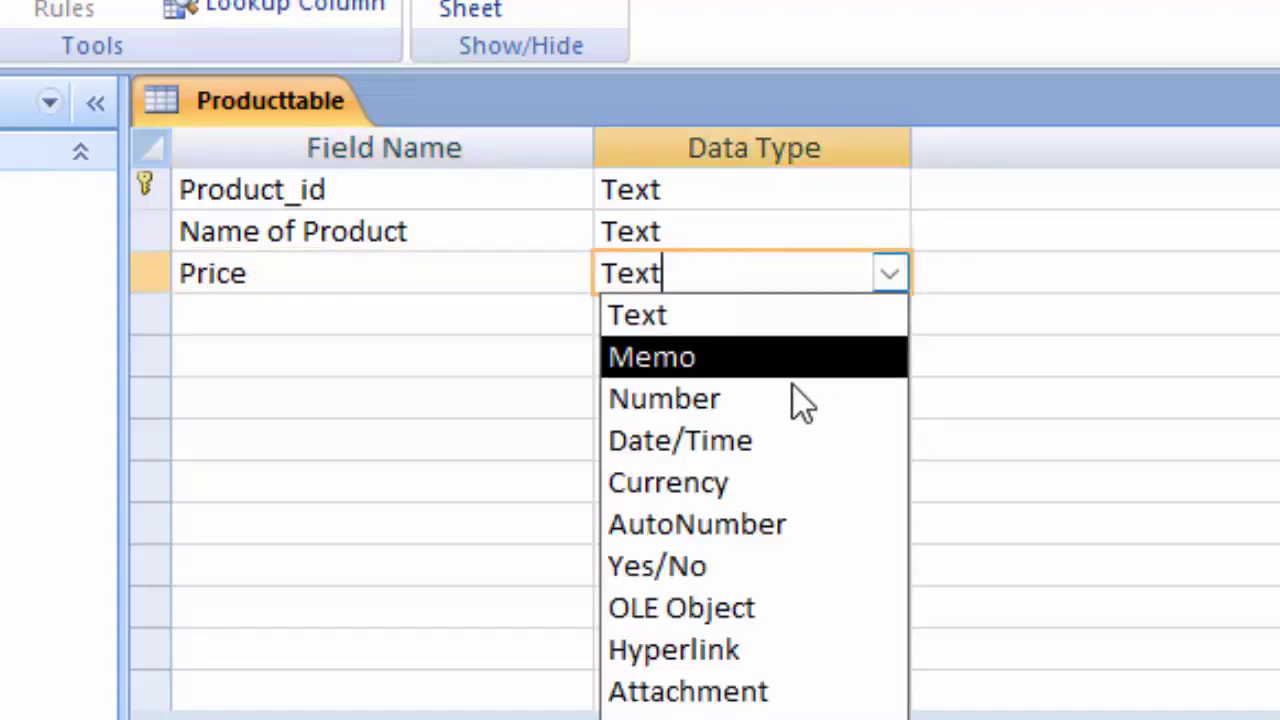
{"action": "left_click", "coordinate": [766, 487]}
{"action": "left_click", "coordinate": [243, 312]}
{"action": "type", "text": "U"}
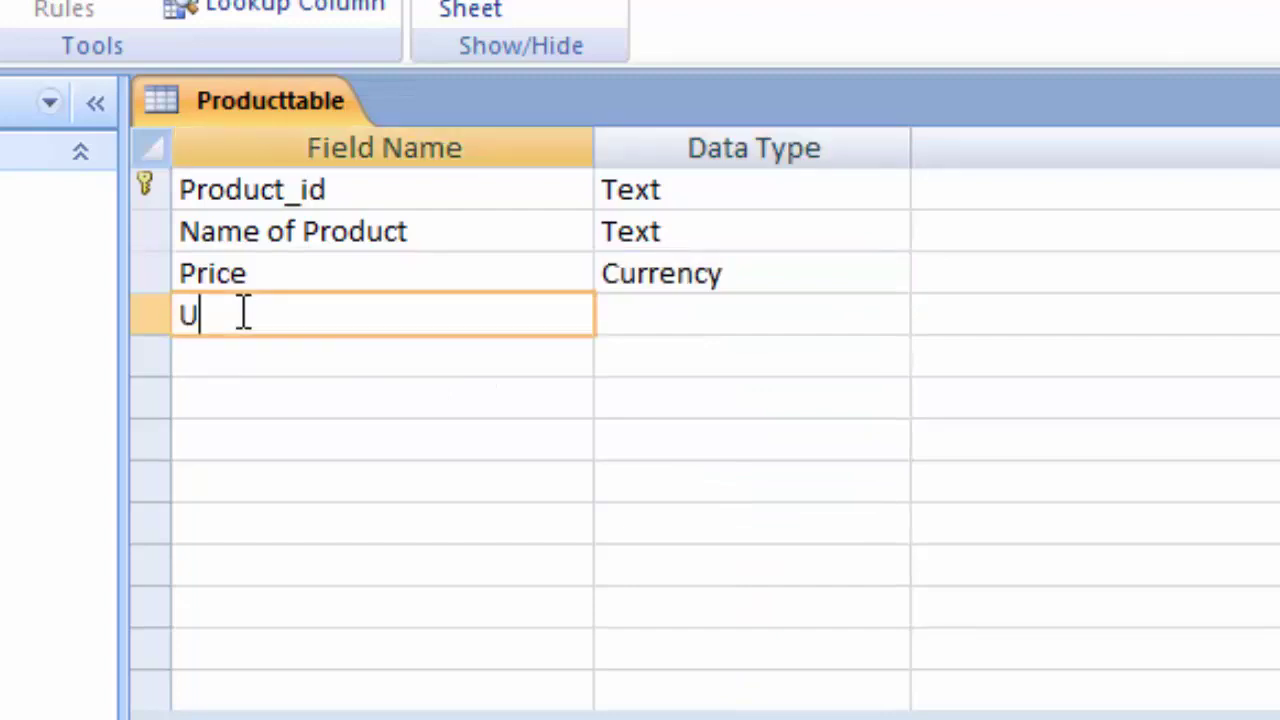
{"action": "type", "text": "nit"}
{"action": "left_click", "coordinate": [701, 328]}
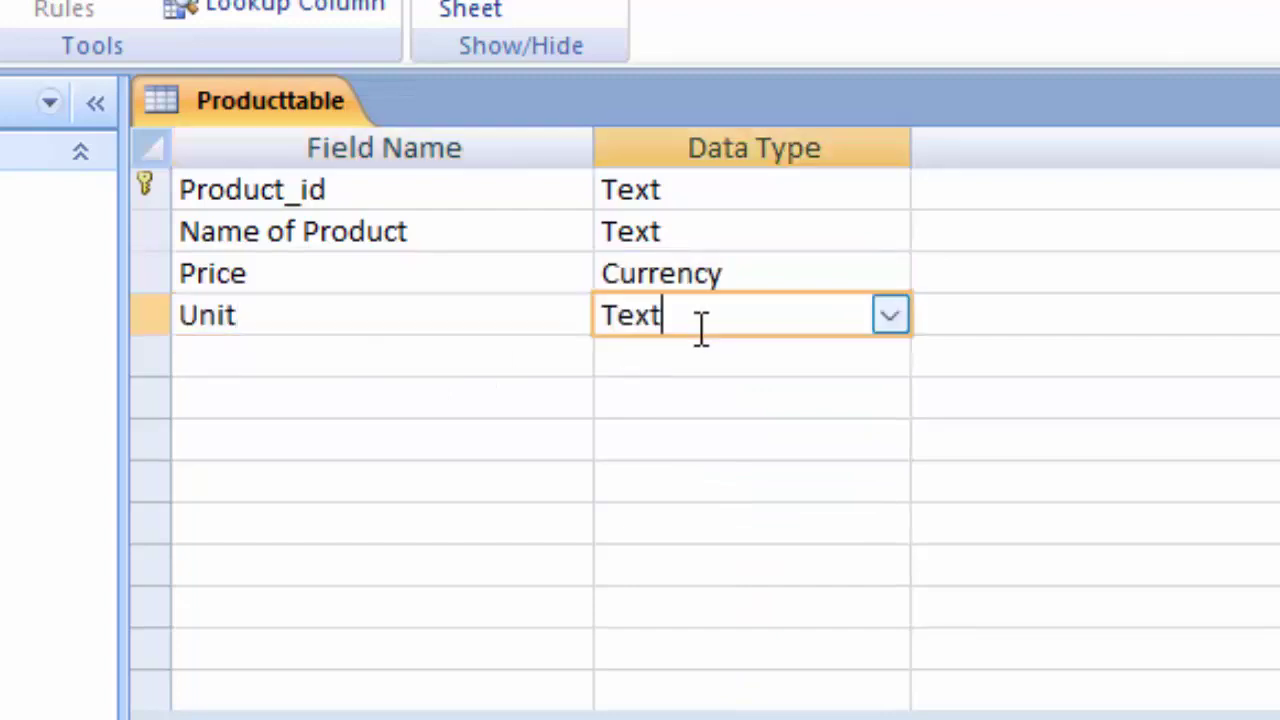
{"action": "left_click", "coordinate": [890, 318]}
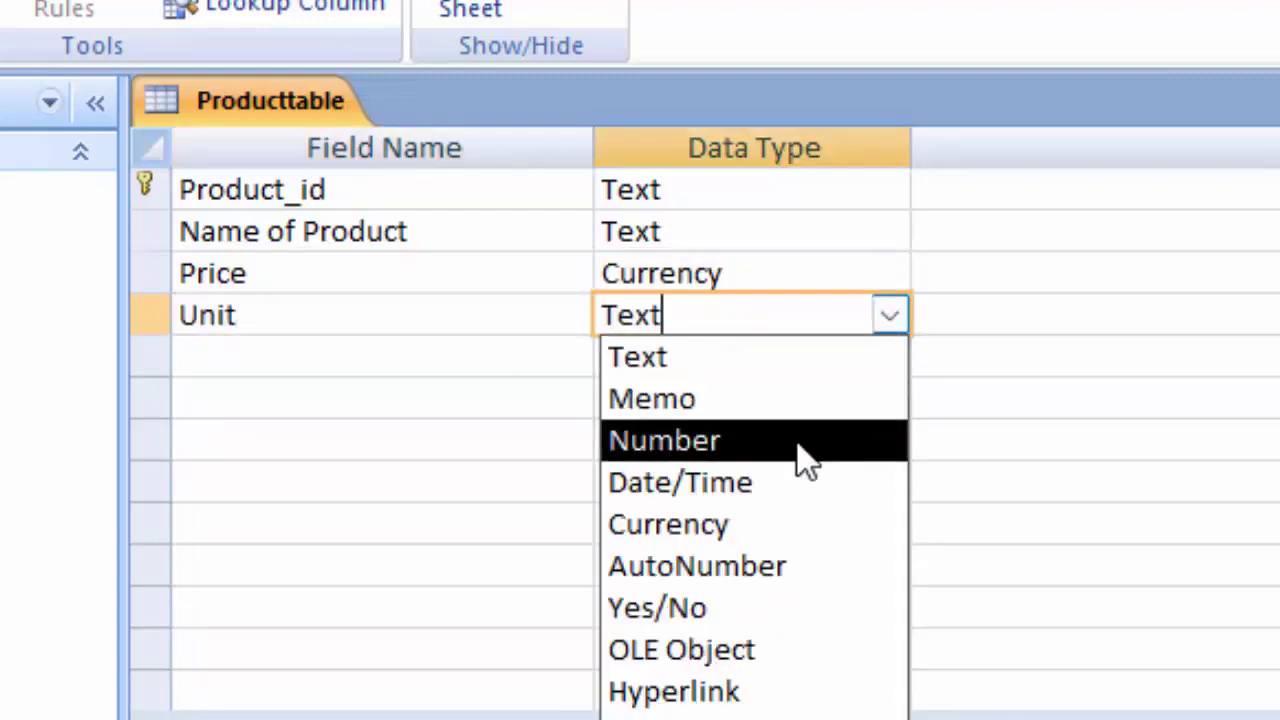
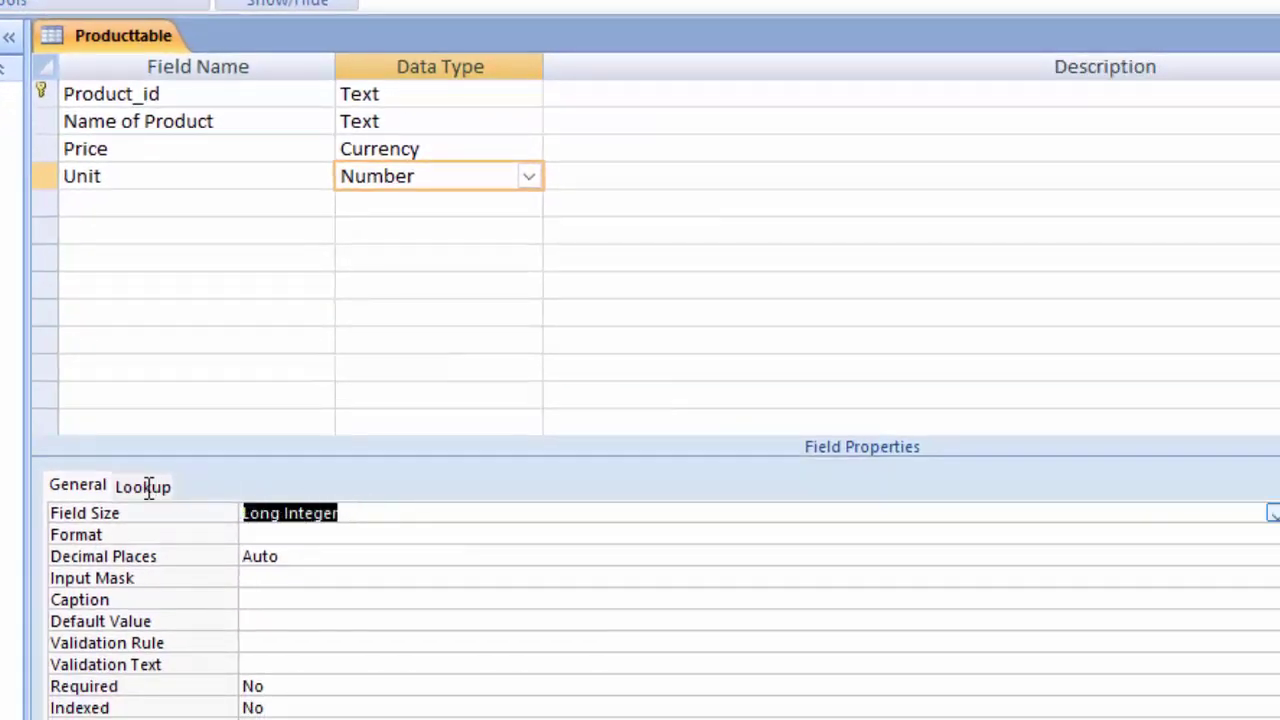
Step: Change the Unit field's size from Long Integer to Double
{"action": "type", "text": "double"}
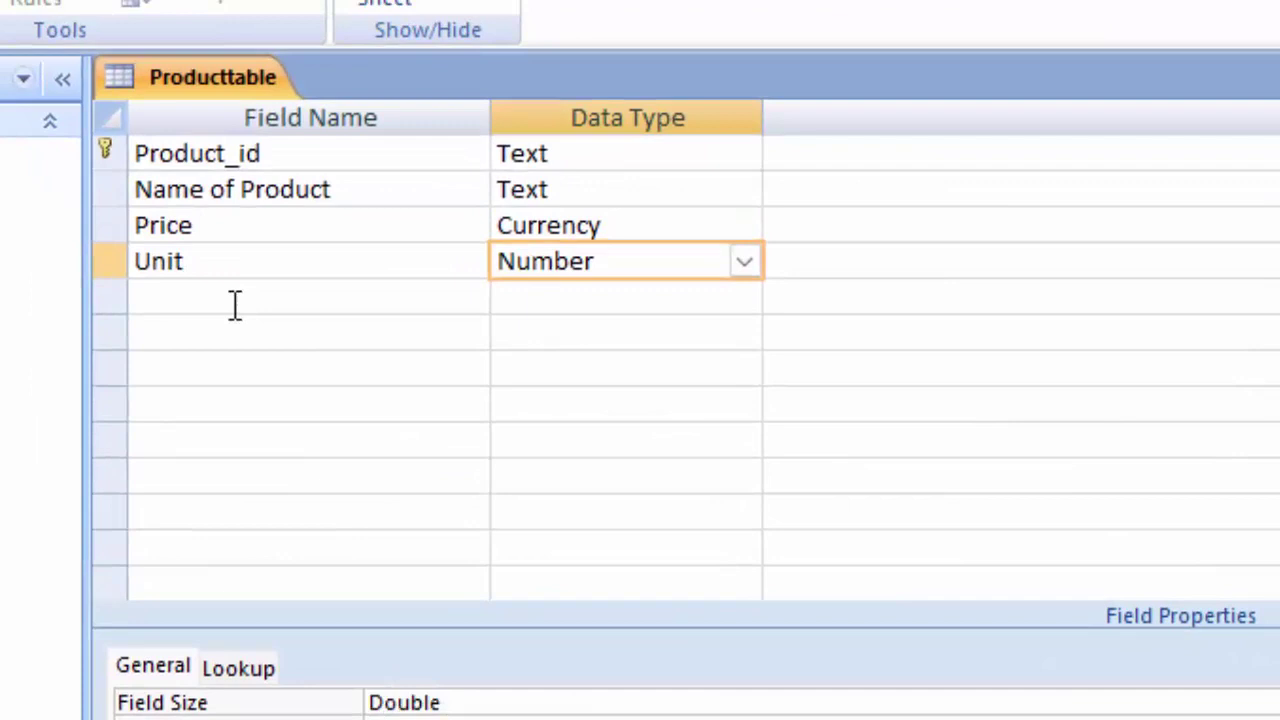
Step: Add a Total field of data type Number below Unit
{"action": "left_click", "coordinate": [236, 304]}
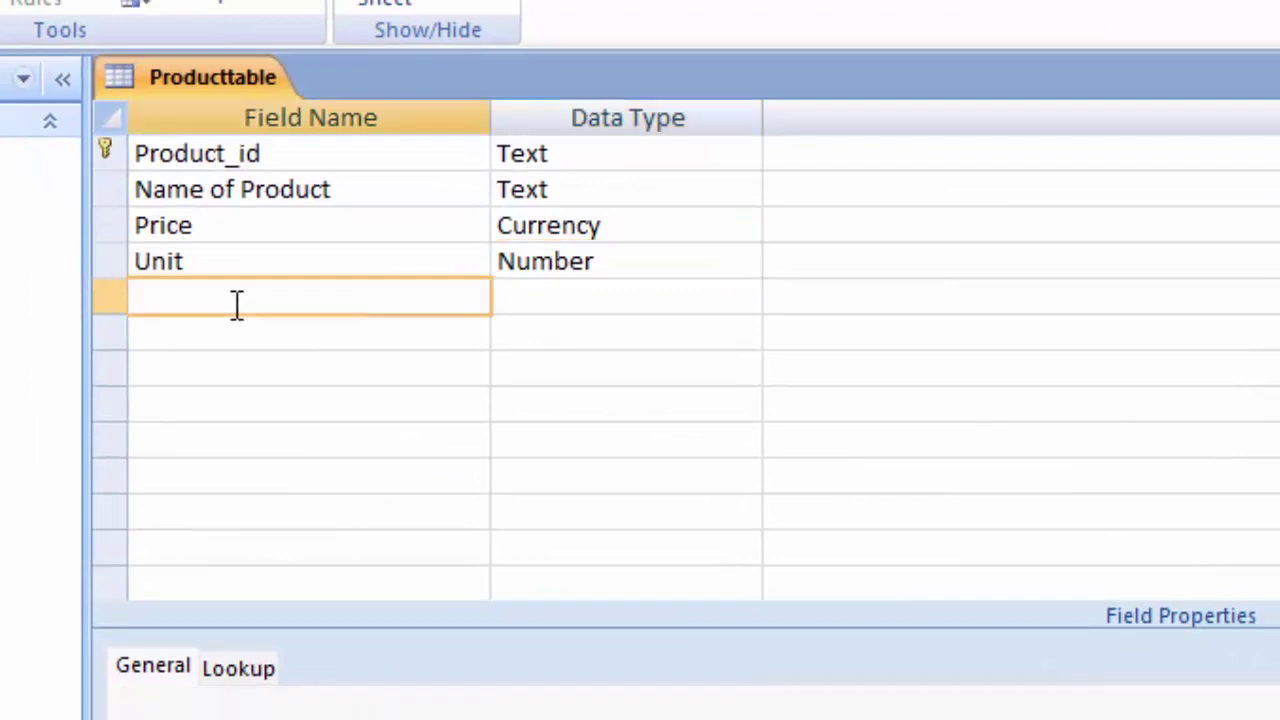
{"action": "type", "text": "Total"}
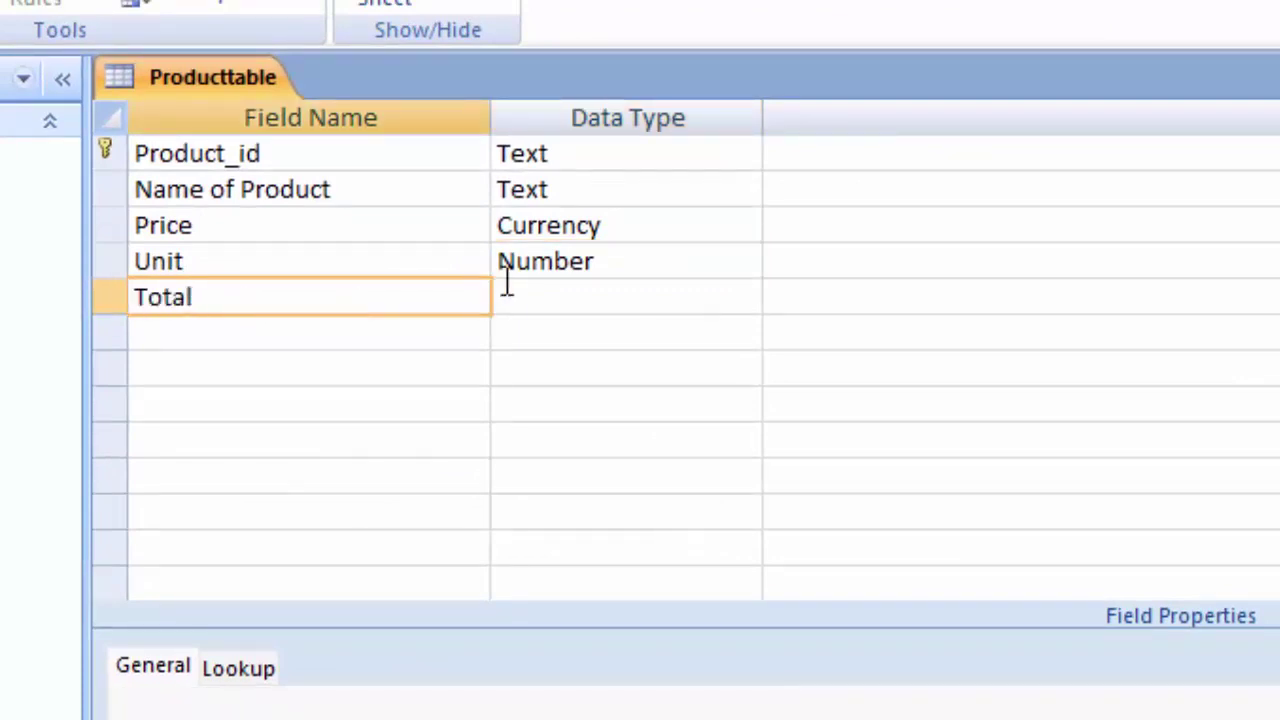
{"action": "left_click", "coordinate": [540, 292]}
{"action": "left_click", "coordinate": [746, 297]}
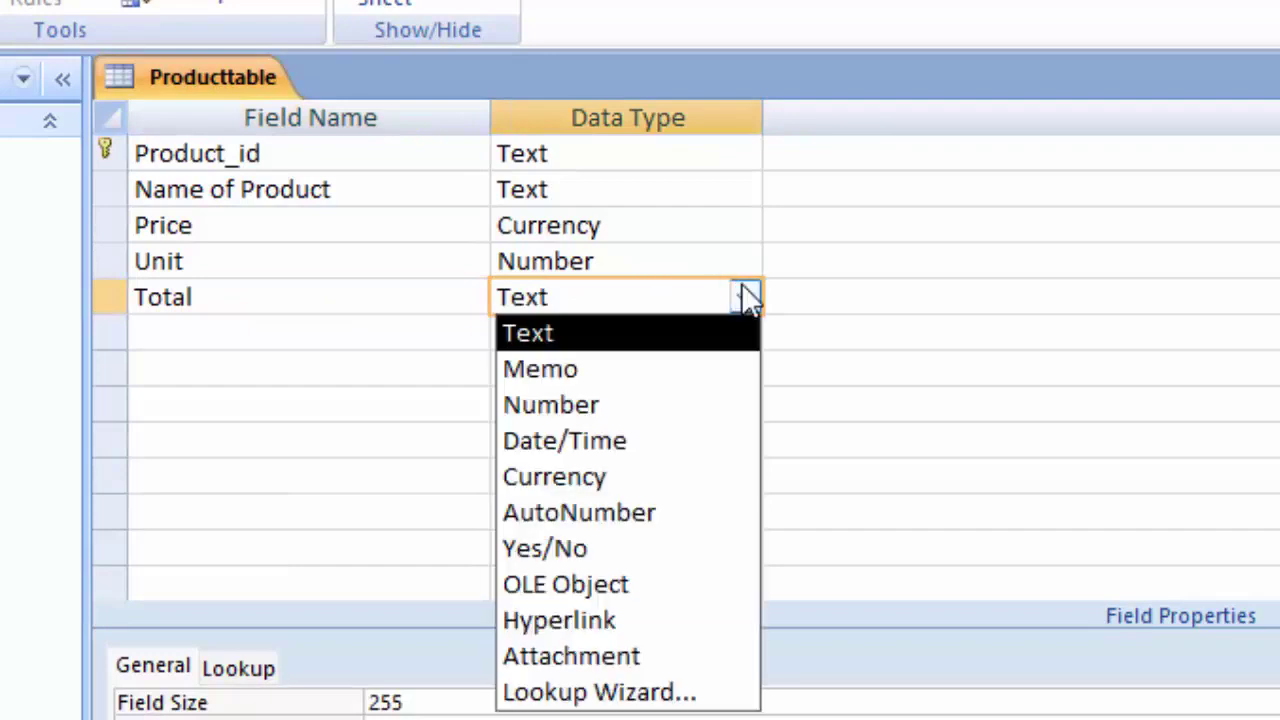
{"action": "left_click", "coordinate": [664, 404]}
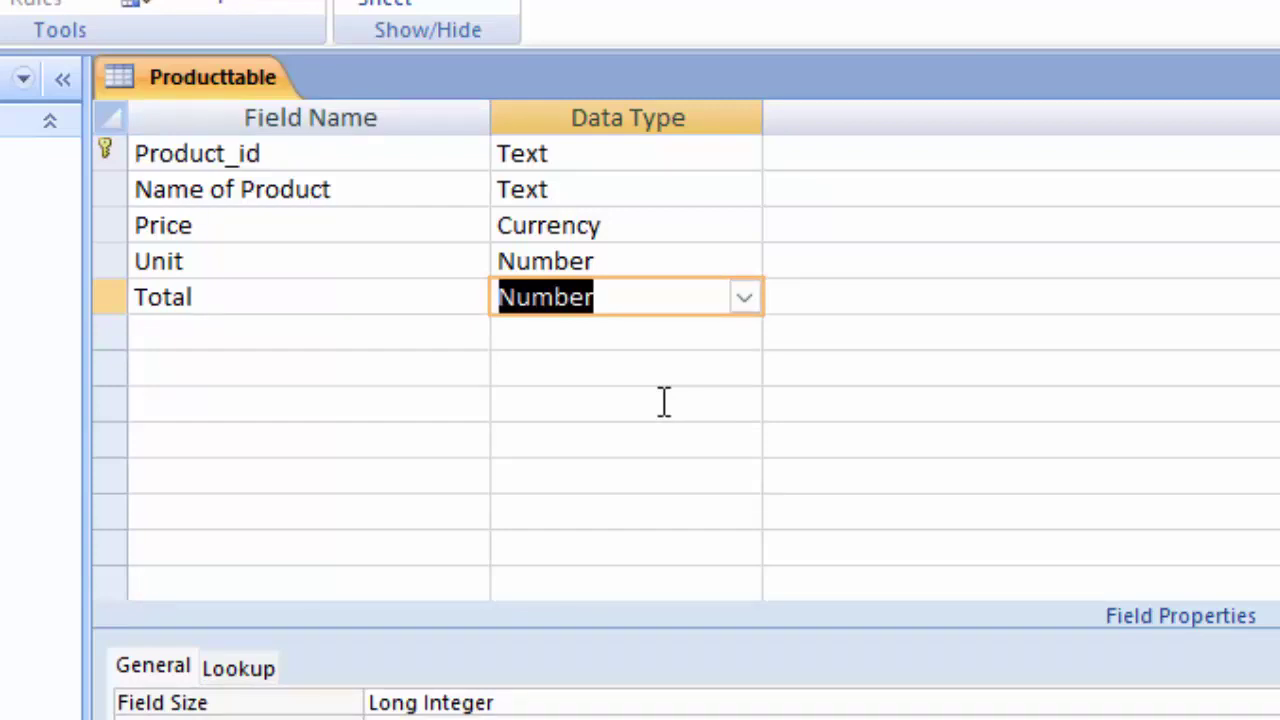
{"action": "left_click", "coordinate": [291, 337]}
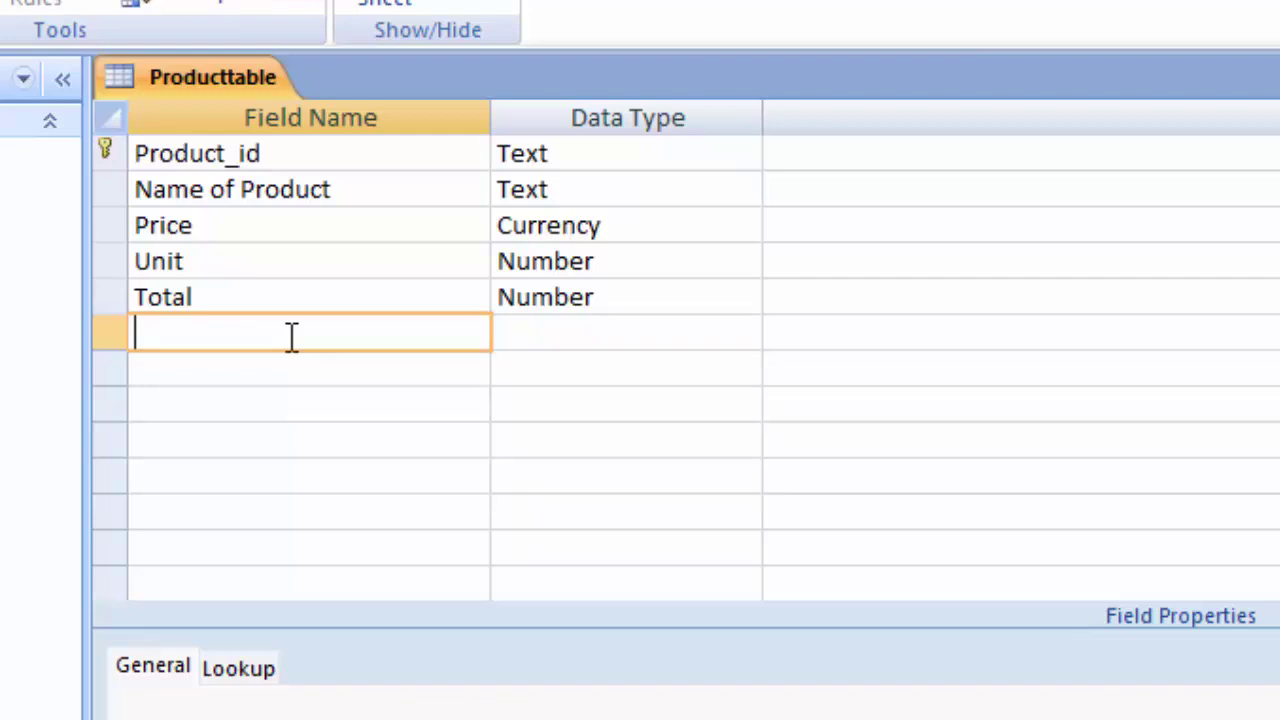
Step: Add a Tax Rate Number field with Double field size and Percent format
{"action": "type", "text": "Tax"}
{"action": "type", "text": " Rate"}
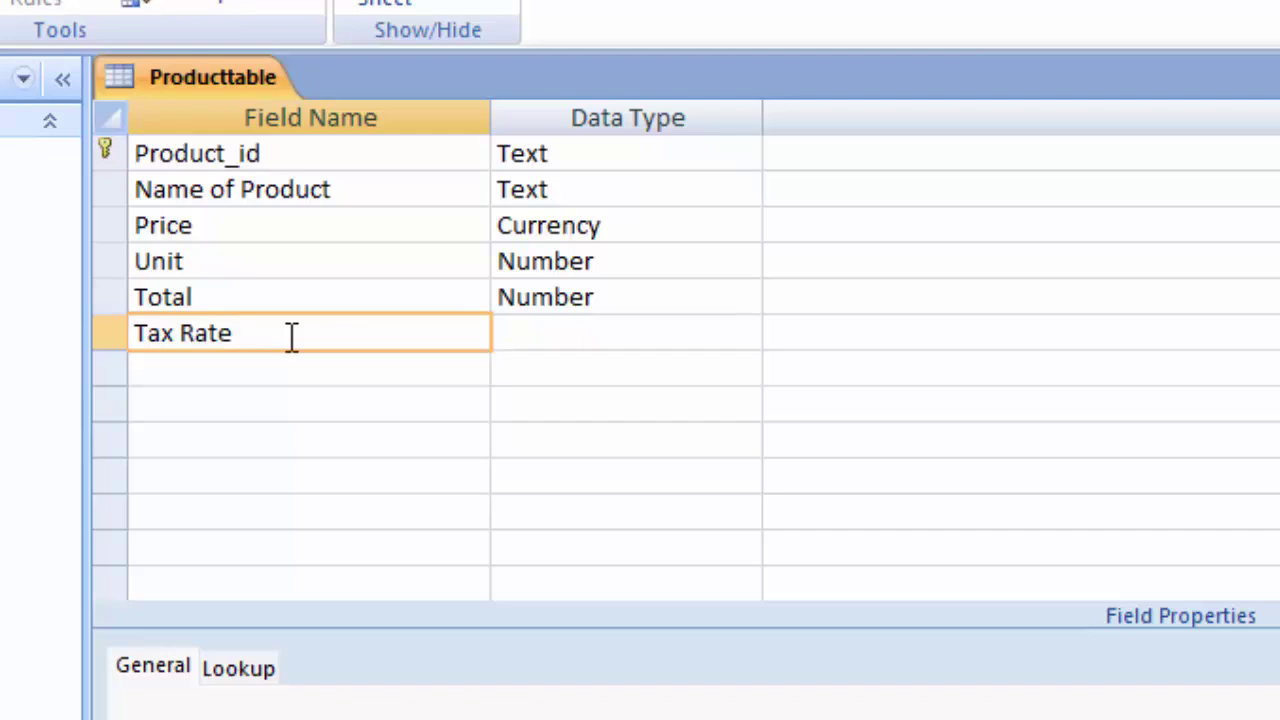
{"action": "left_click", "coordinate": [539, 333]}
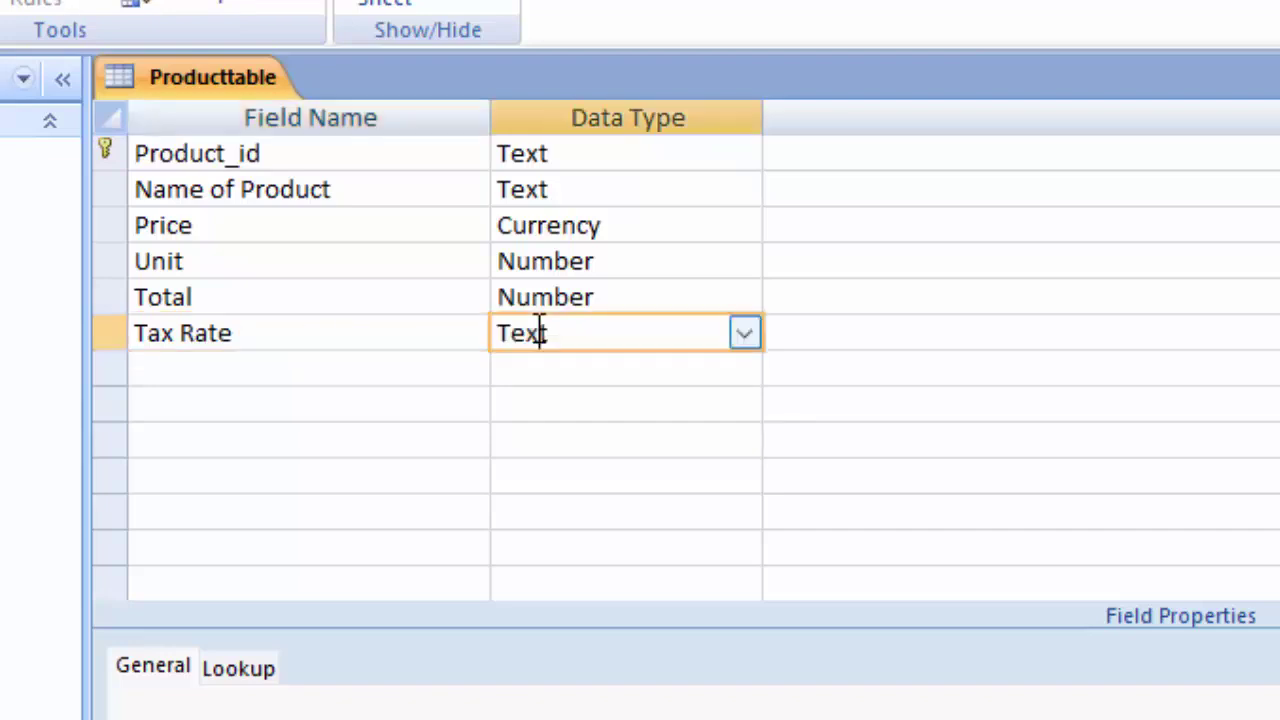
{"action": "left_click", "coordinate": [744, 336]}
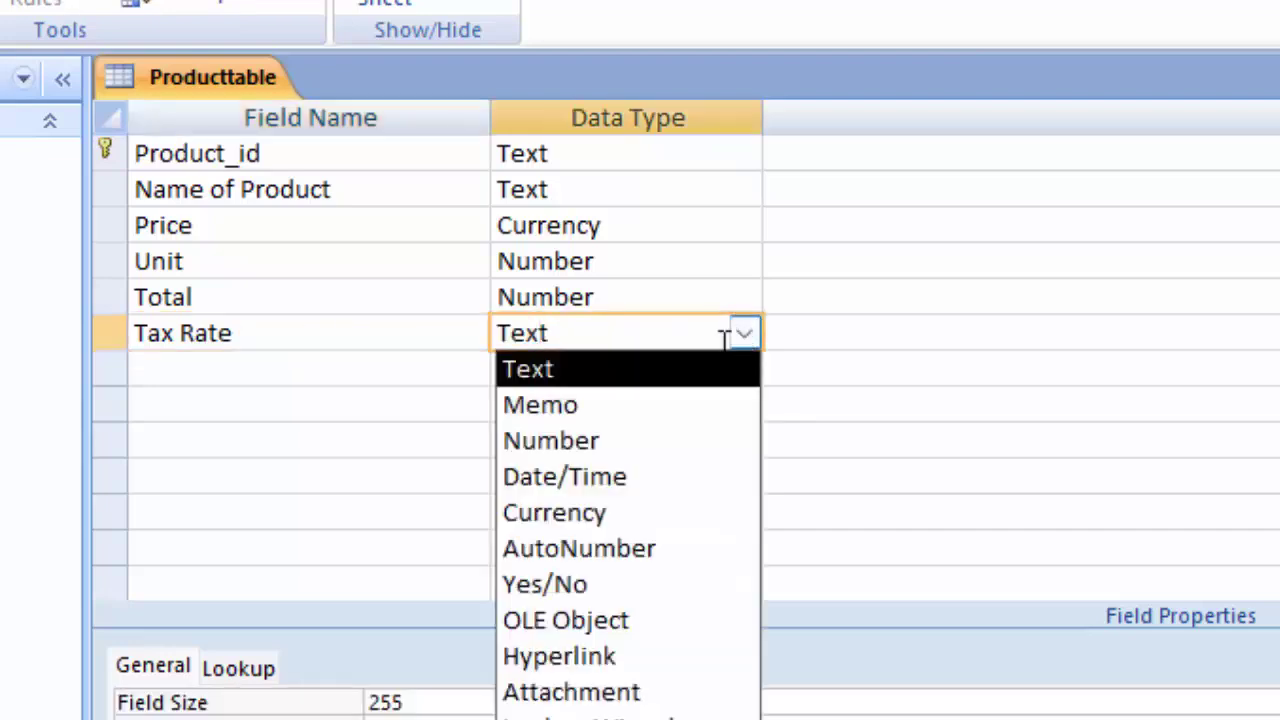
{"action": "left_click", "coordinate": [646, 452]}
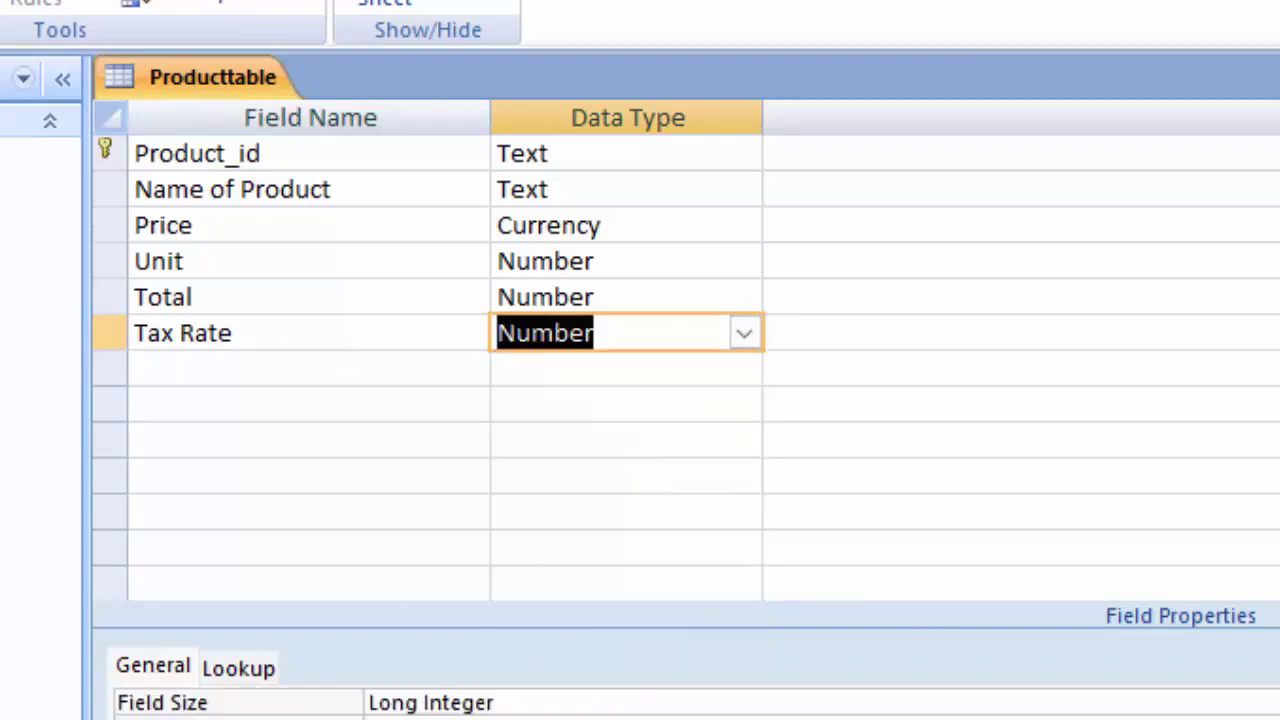
{"action": "left_click_drag", "start_coordinate": [554, 705], "coordinate": [101, 665]}
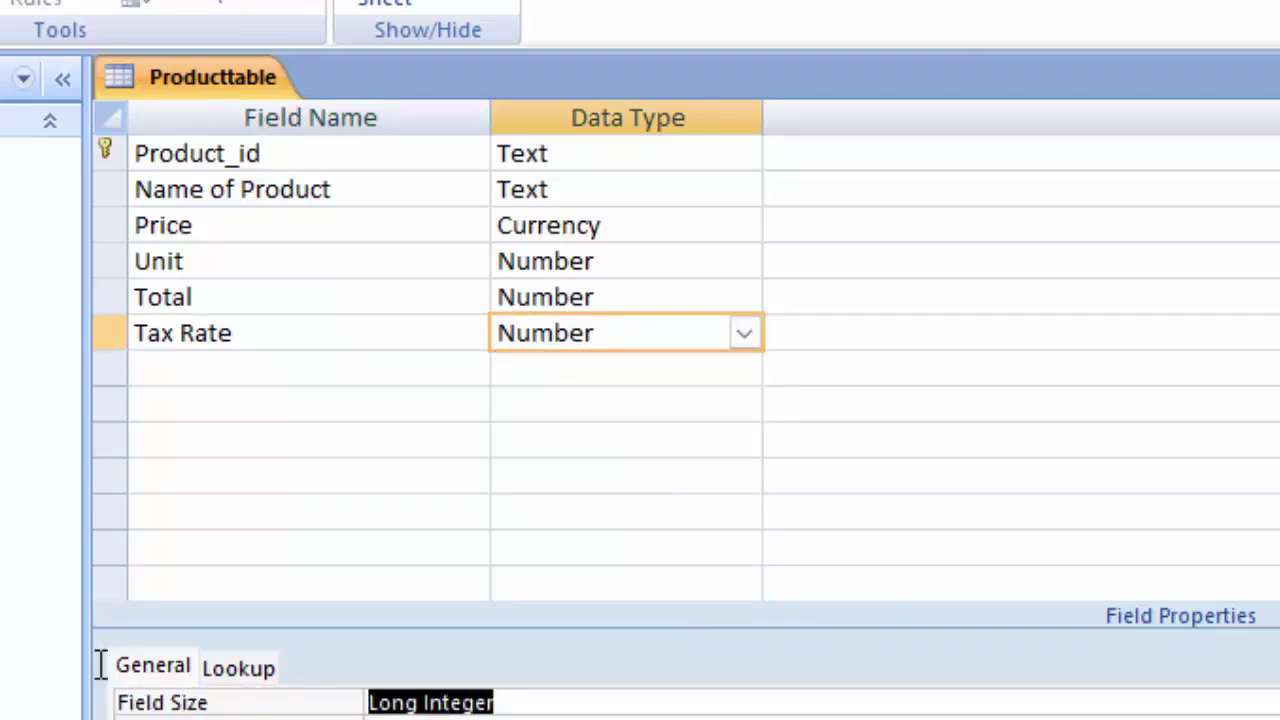
{"action": "type", "text": "double"}
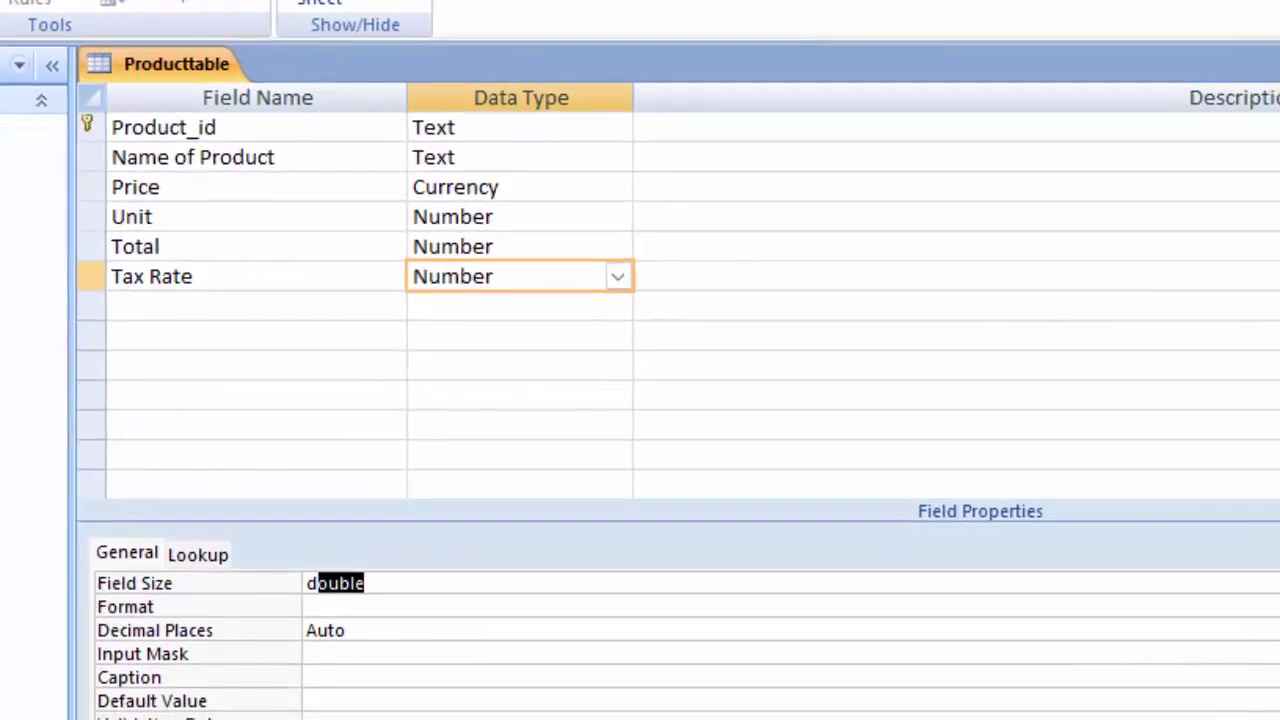
{"action": "left_click", "coordinate": [468, 608]}
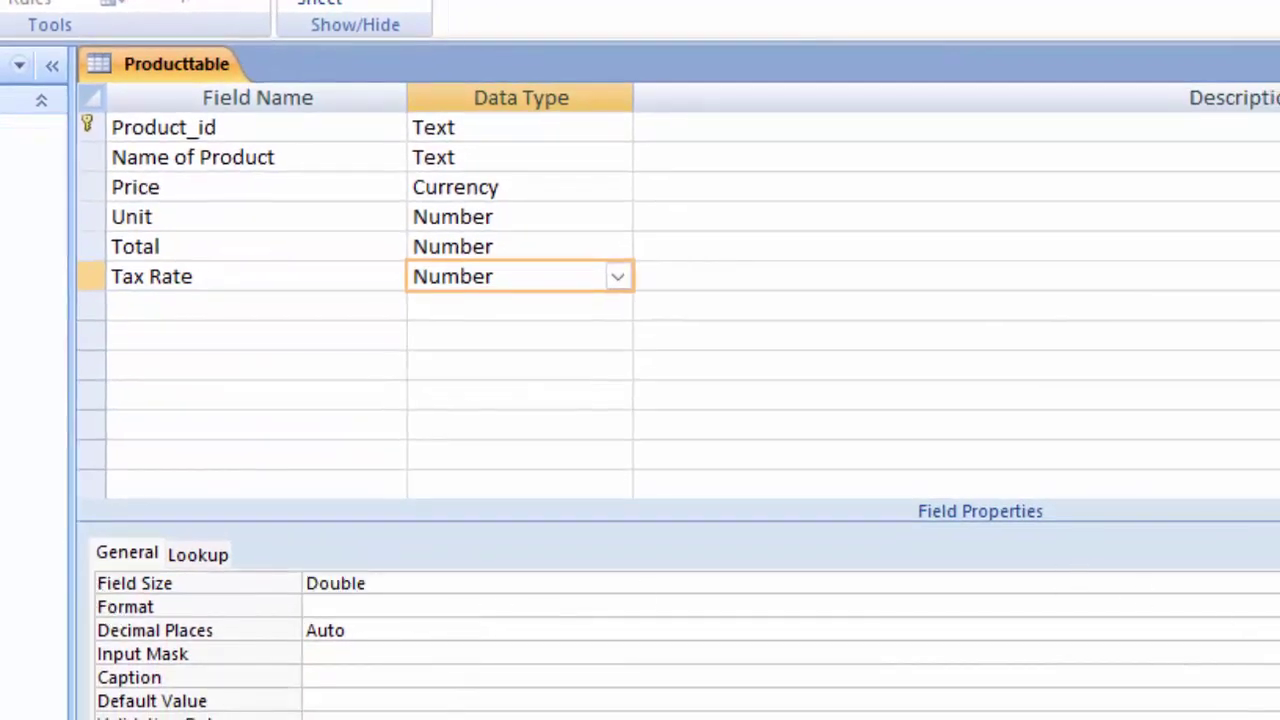
{"action": "left_click", "coordinate": [1270, 607]}
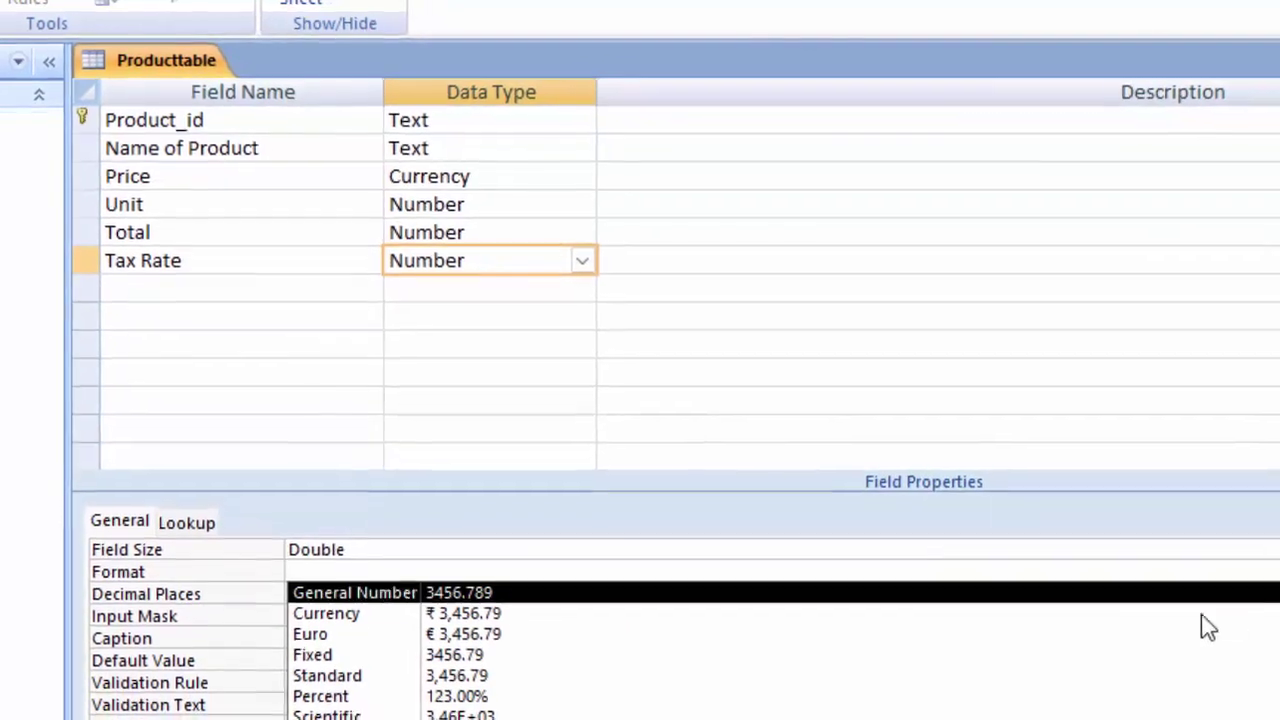
{"action": "left_click", "coordinate": [960, 688]}
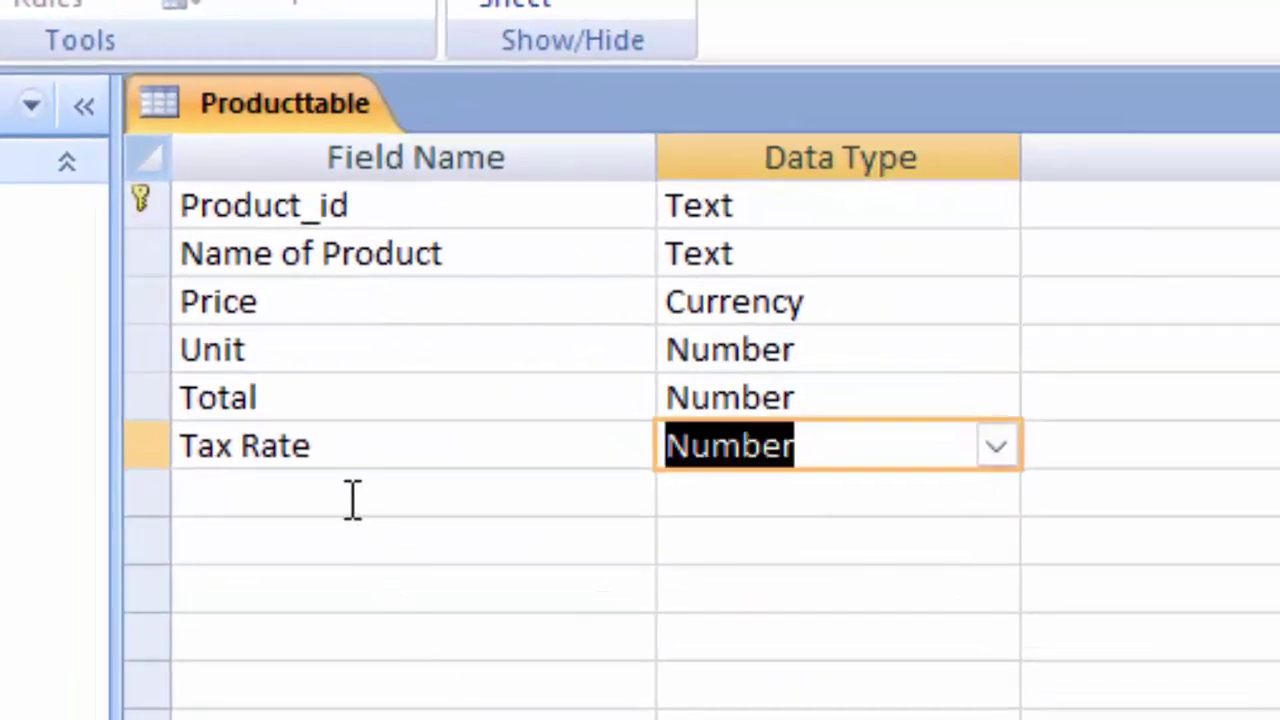
Step: Add a Tax Amount field of data type Number below Tax Rate
{"action": "left_click", "coordinate": [352, 497]}
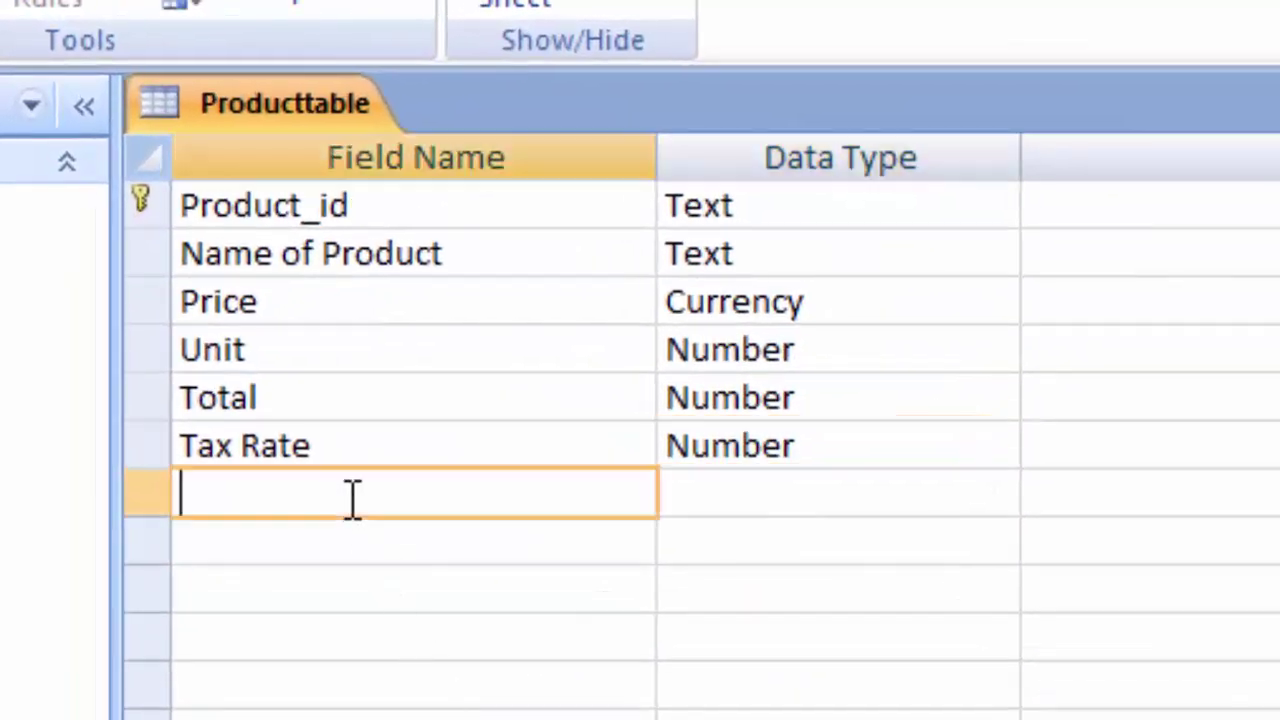
{"action": "type", "text": "Tax "}
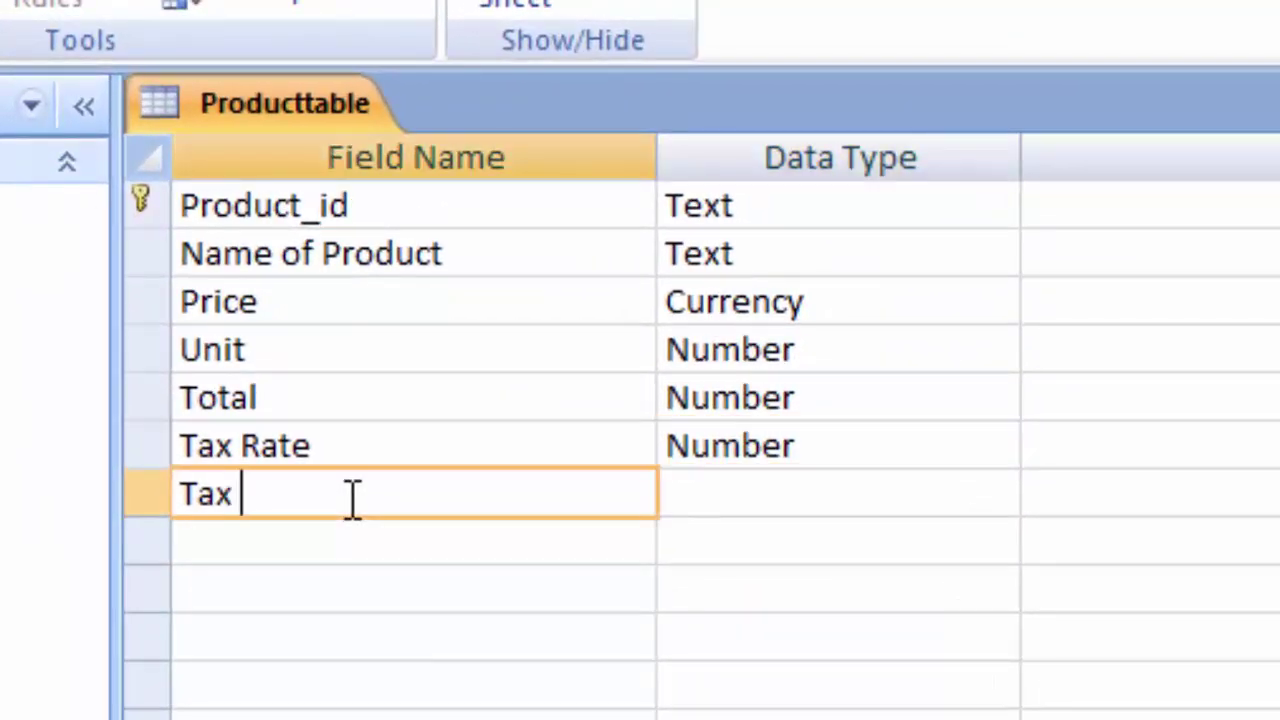
{"action": "type", "text": "Amount"}
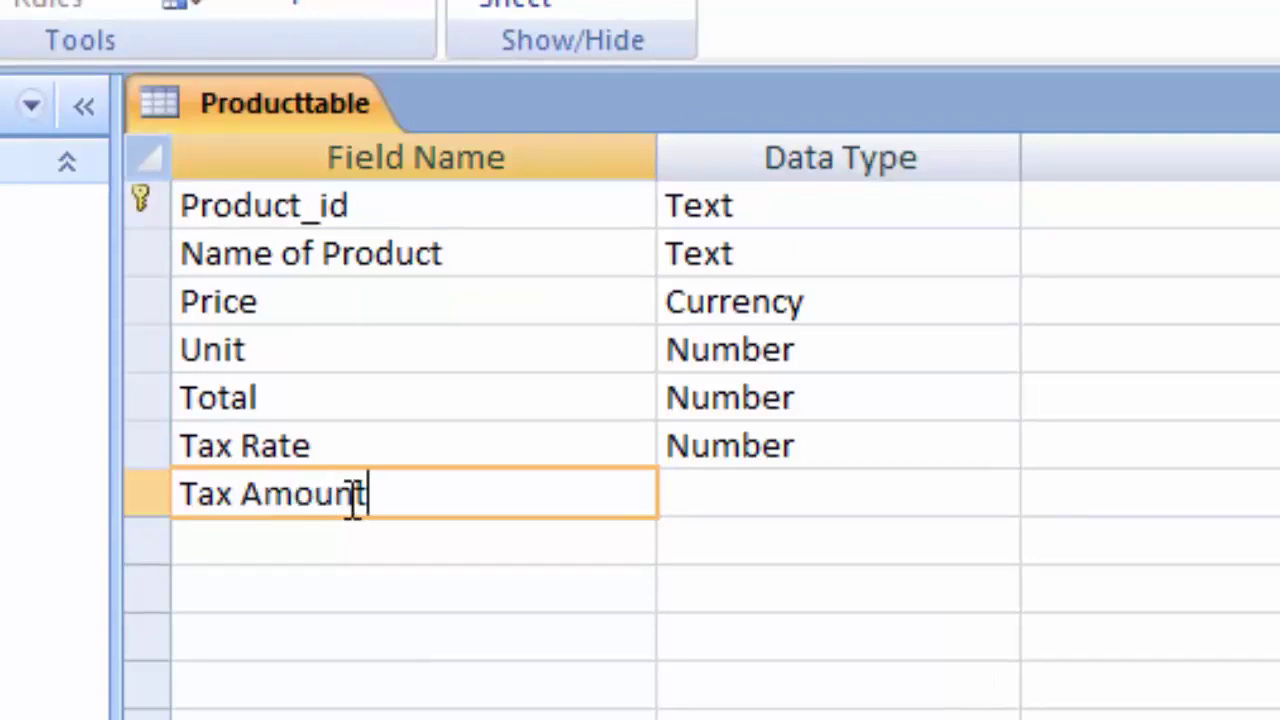
{"action": "left_click", "coordinate": [763, 486]}
{"action": "left_click", "coordinate": [995, 497]}
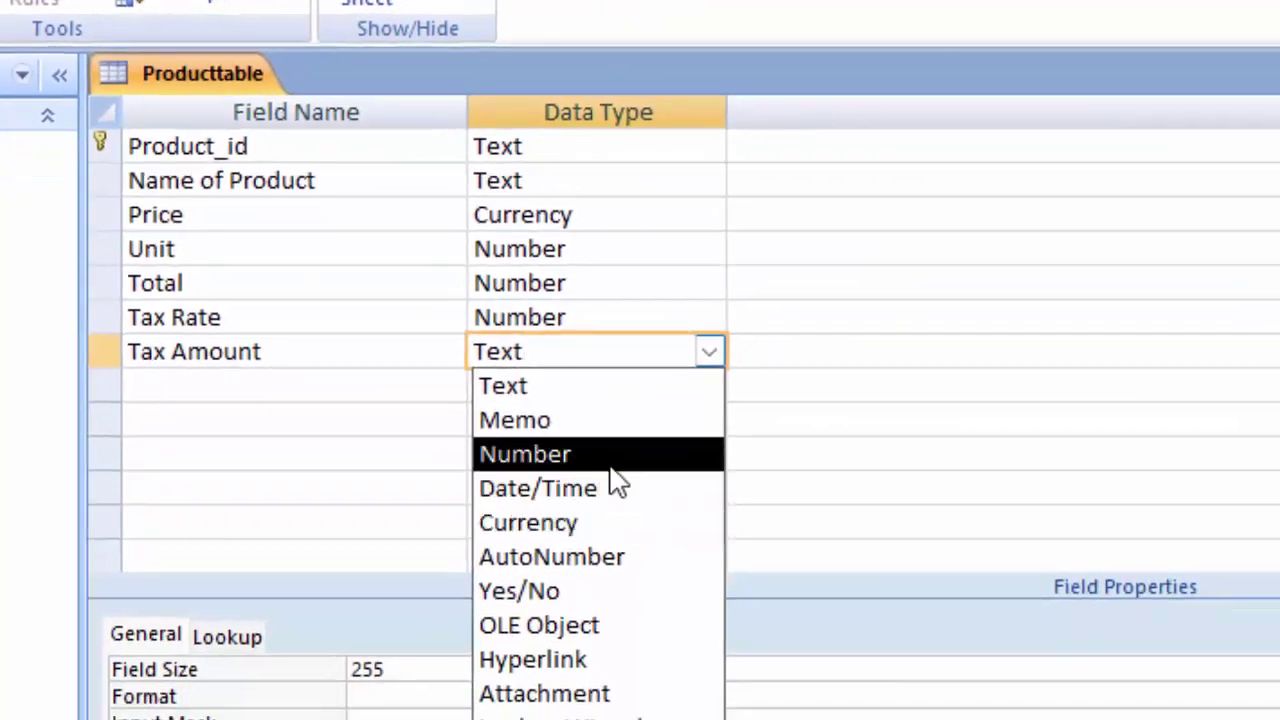
{"action": "left_click", "coordinate": [610, 458]}
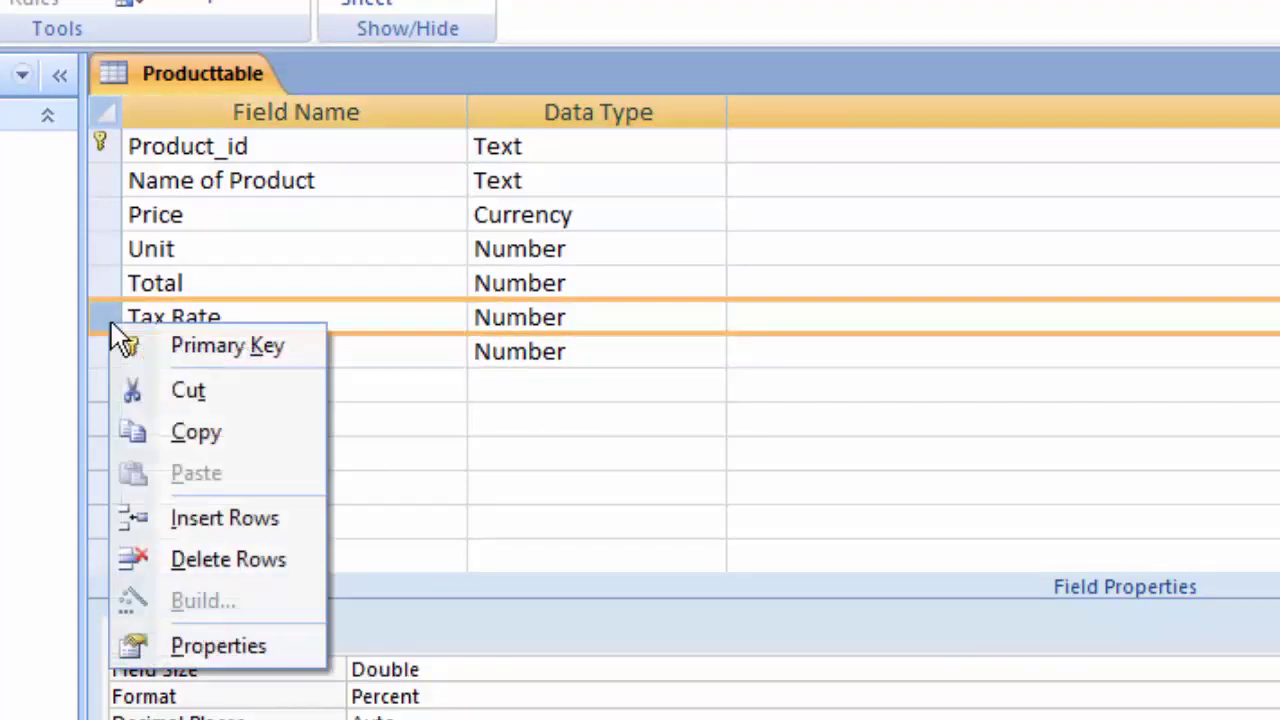
Step: Insert a blank row above Tax Rate and name it 'Discount in Percent'
{"action": "left_click", "coordinate": [225, 519]}
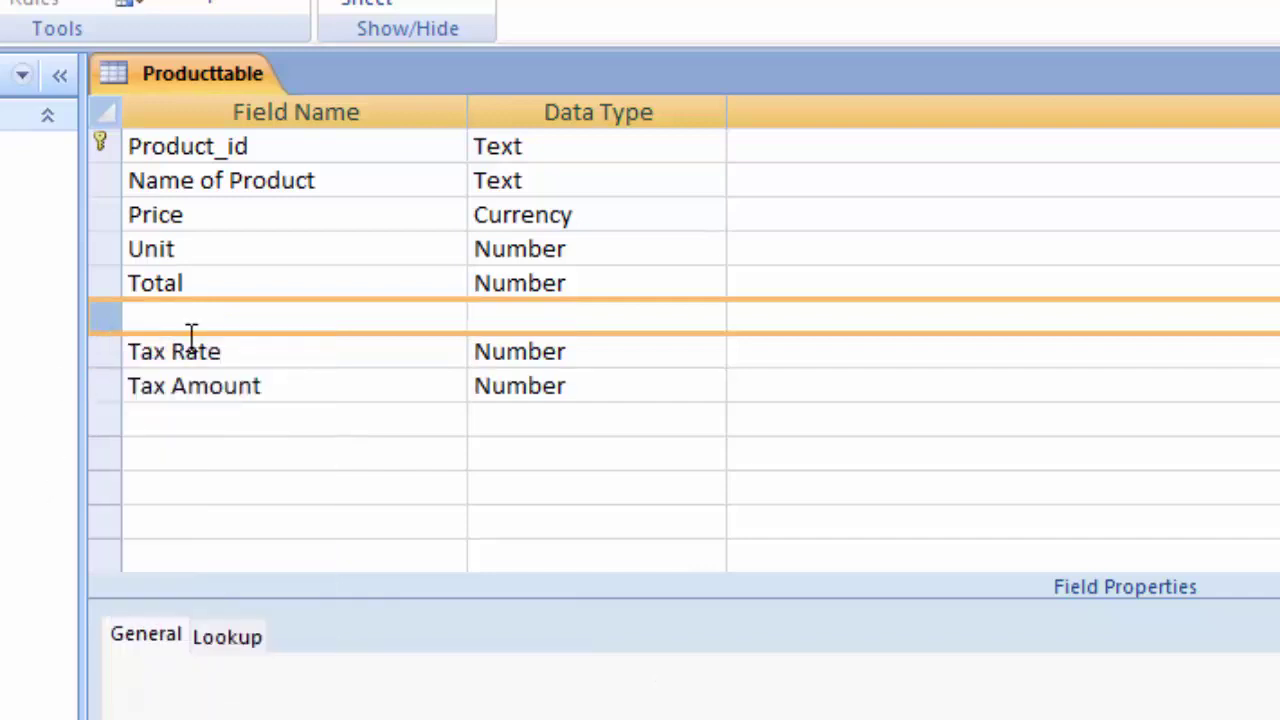
{"action": "right_click", "coordinate": [104, 318]}
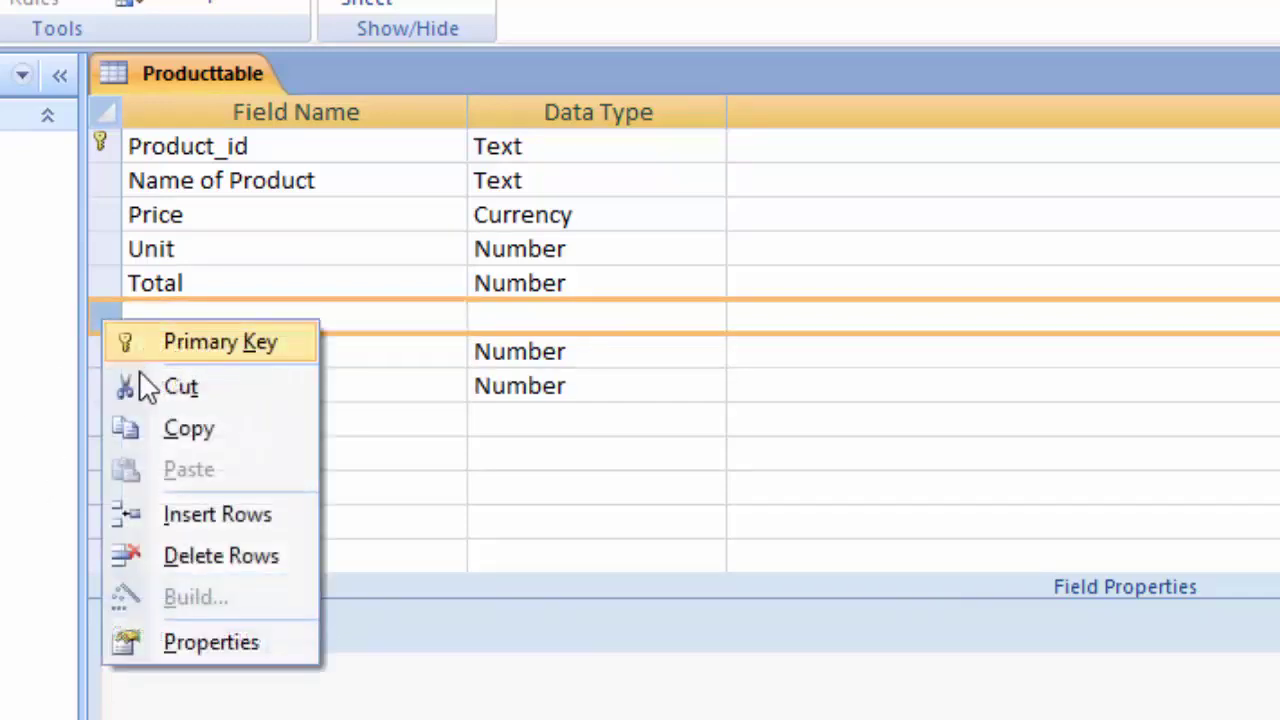
{"action": "left_click", "coordinate": [207, 497]}
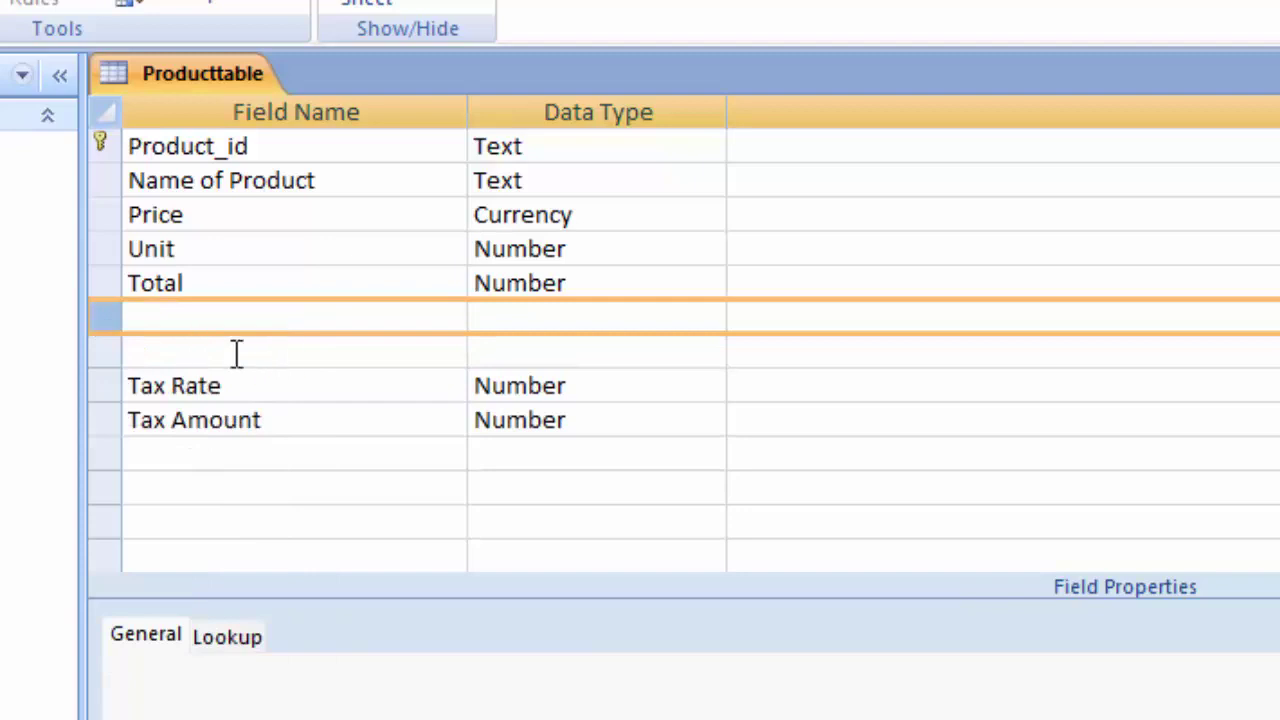
{"action": "key", "text": "Delete"}
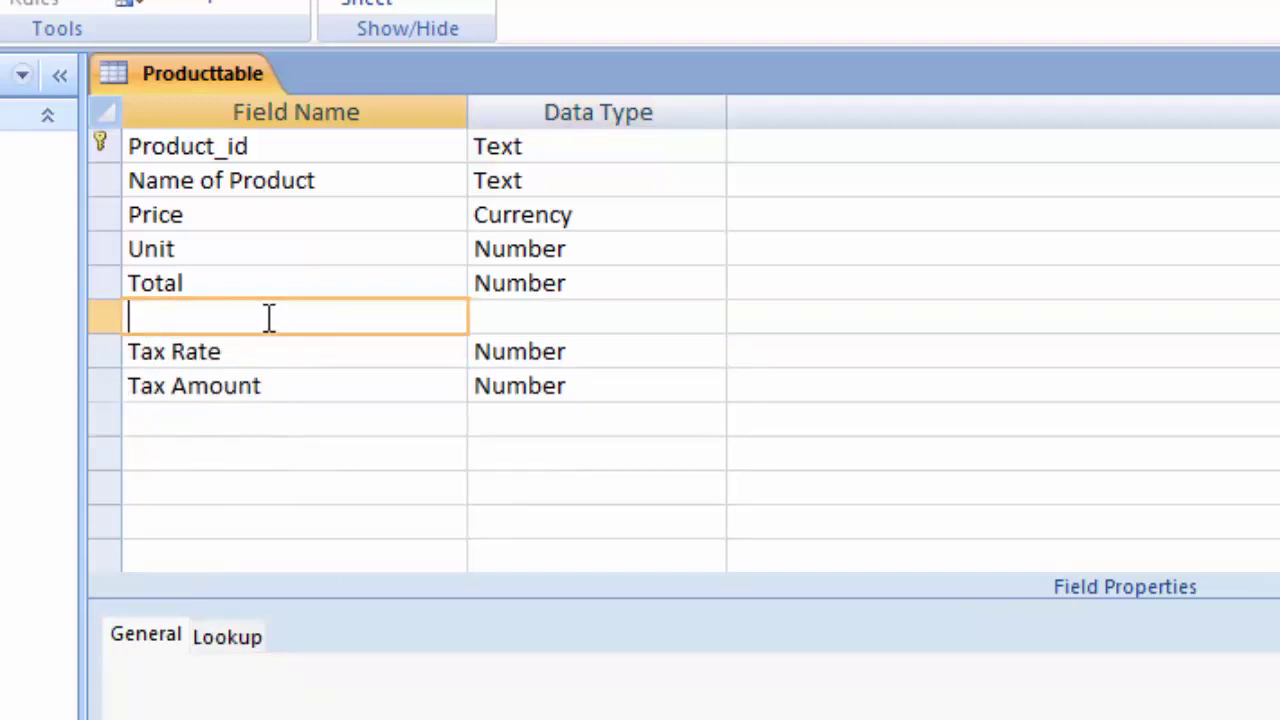
{"action": "type", "text": "D"}
{"action": "type", "text": "u"}
{"action": "key", "text": "BackSpace"}
{"action": "type", "text": "is"}
{"action": "type", "text": "count "}
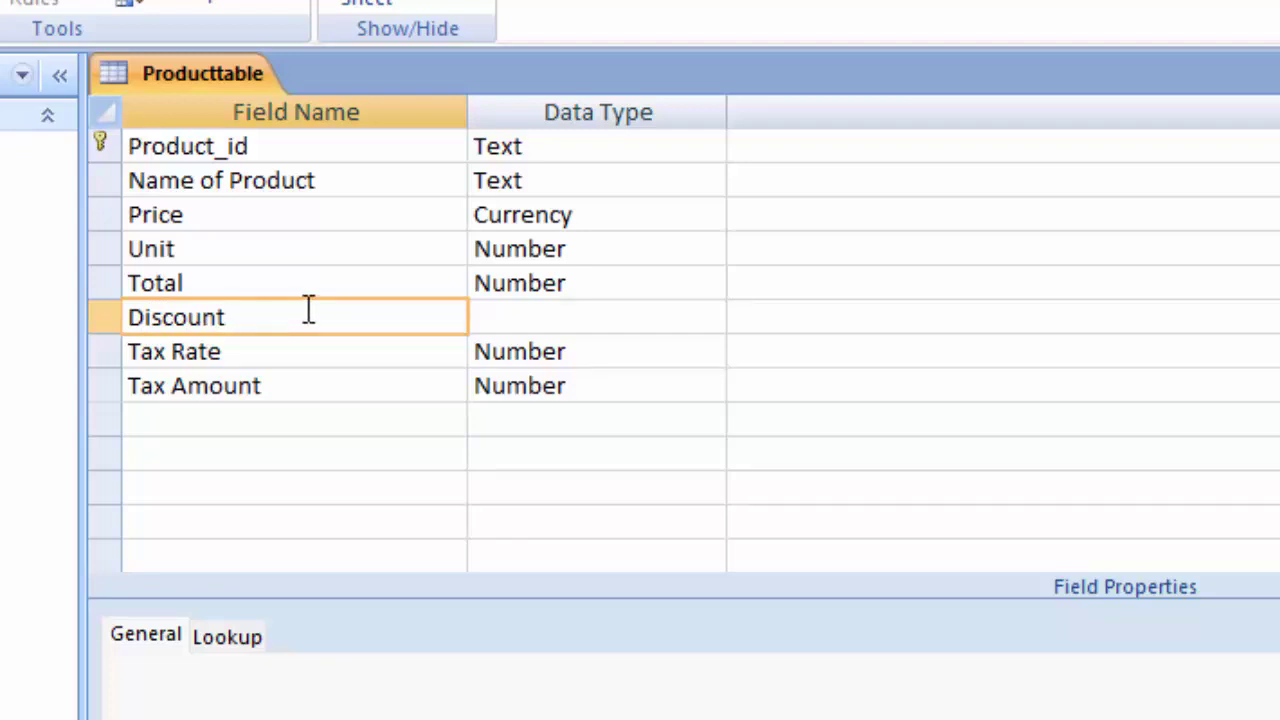
{"action": "type", "text": "in Per"}
{"action": "type", "text": "cent"}
{"action": "left_click", "coordinate": [606, 290]}
Step: Make Discount in Percent a Number field with Double size and Percent format
{"action": "left_click", "coordinate": [607, 320]}
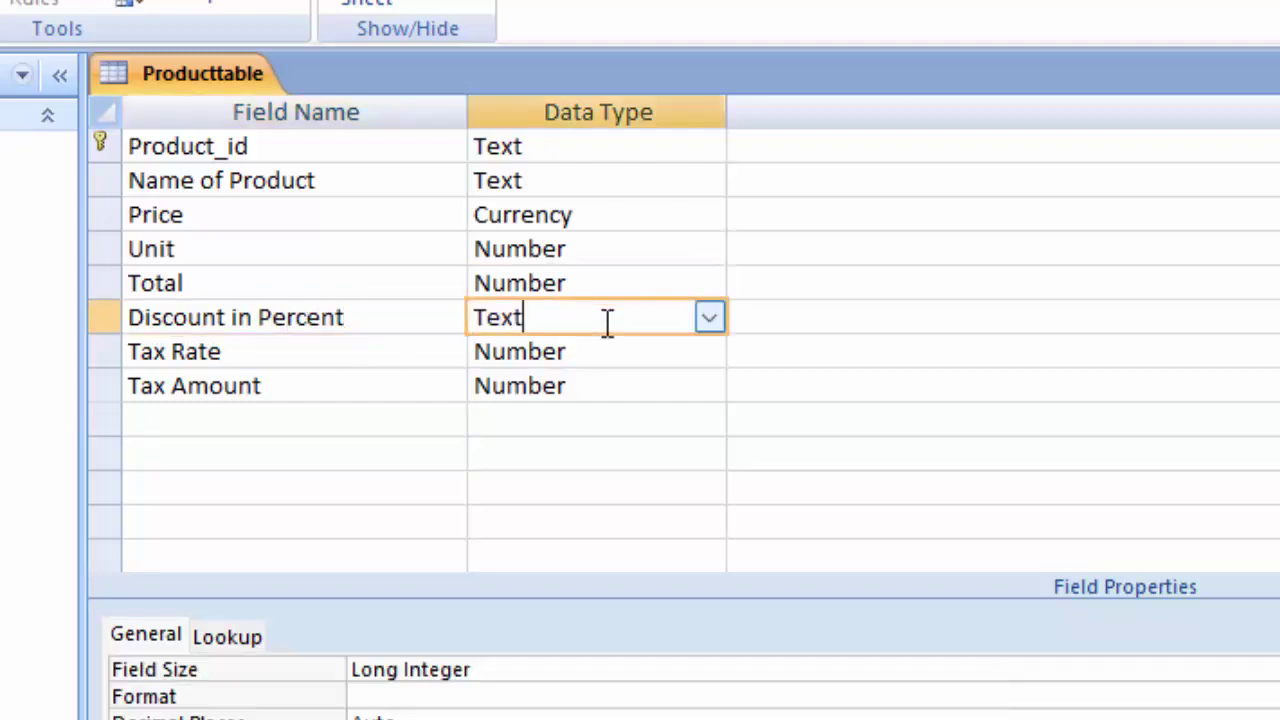
{"action": "left_click", "coordinate": [706, 318]}
{"action": "left_click", "coordinate": [635, 425]}
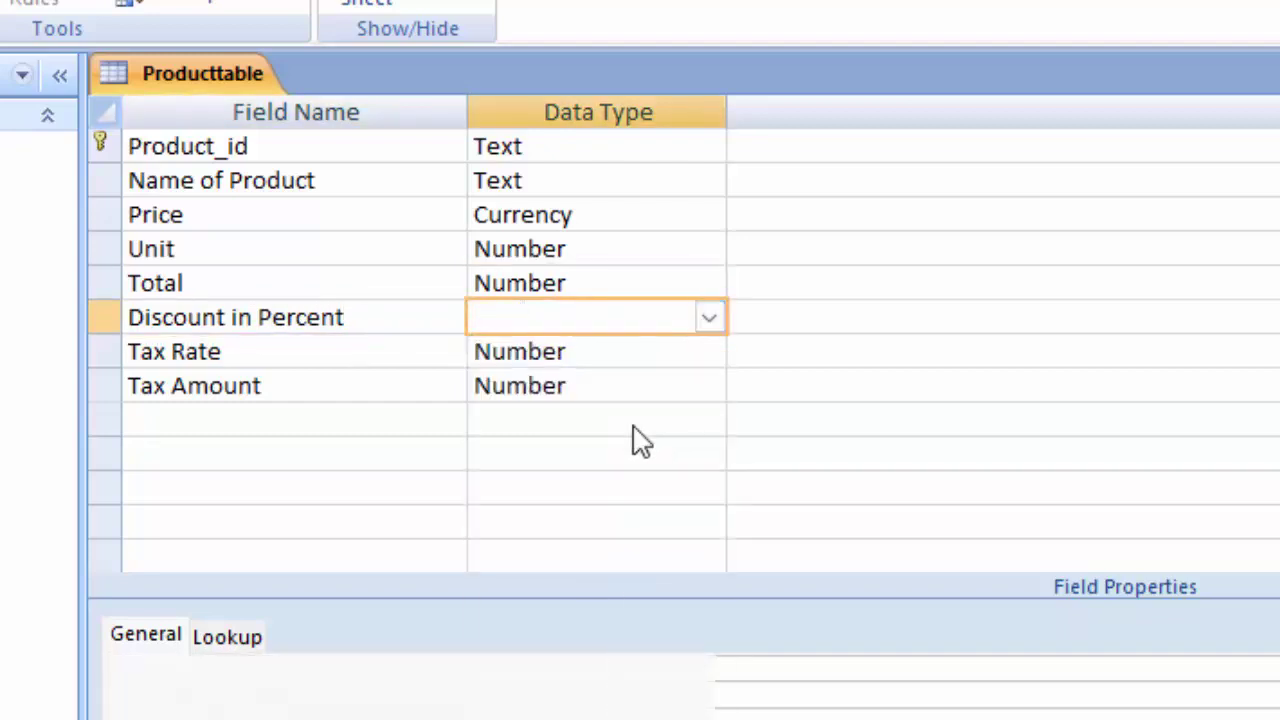
{"action": "left_click", "coordinate": [508, 666]}
{"action": "type", "text": "double"}
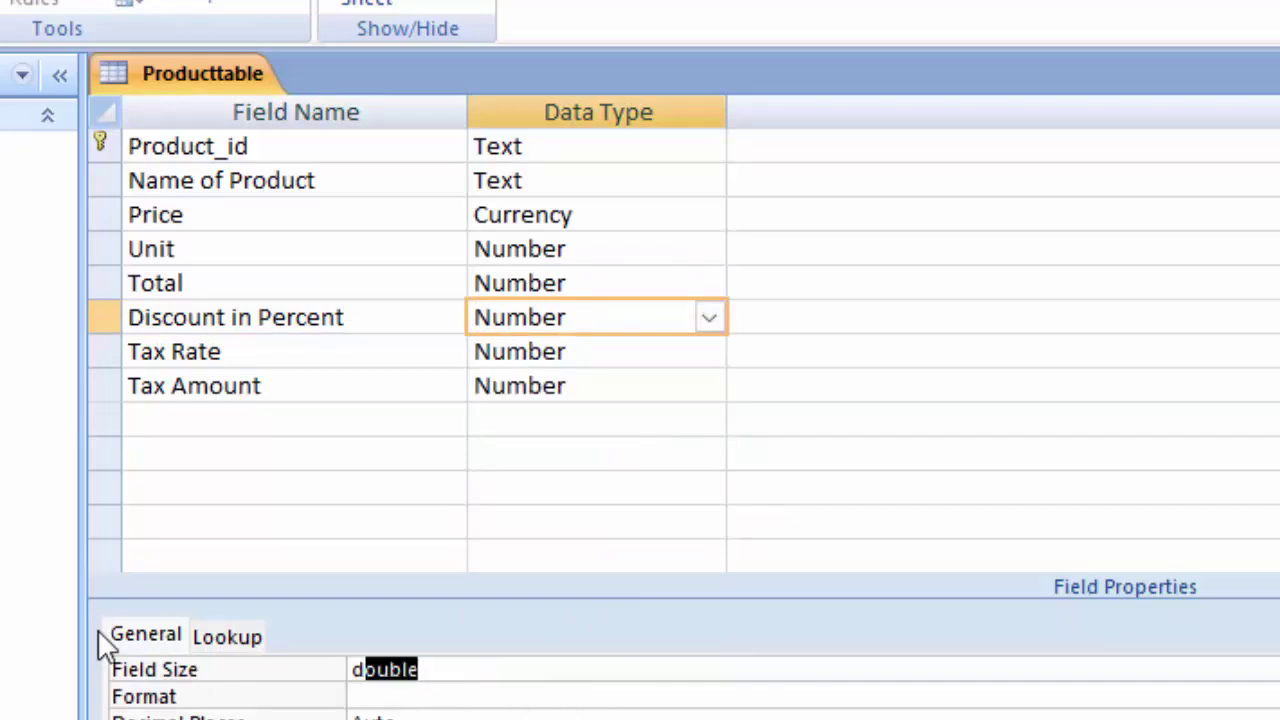
{"action": "left_click", "coordinate": [516, 699]}
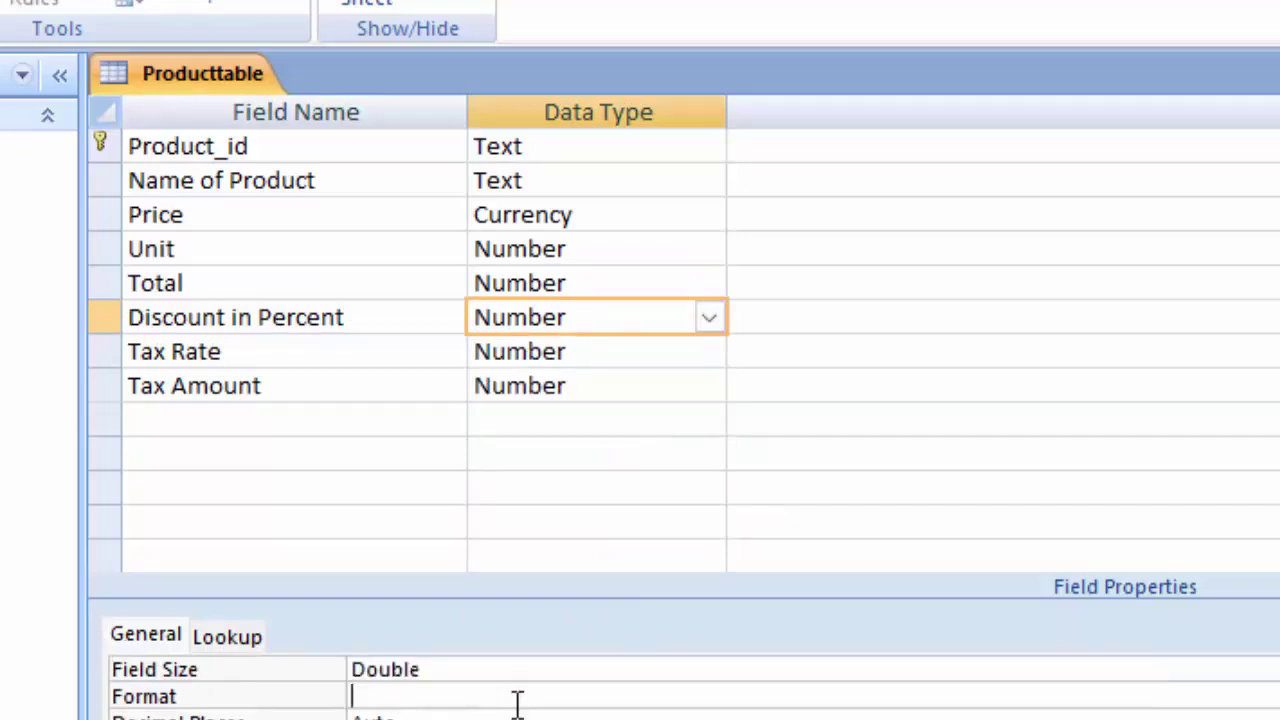
{"action": "left_click", "coordinate": [1243, 529]}
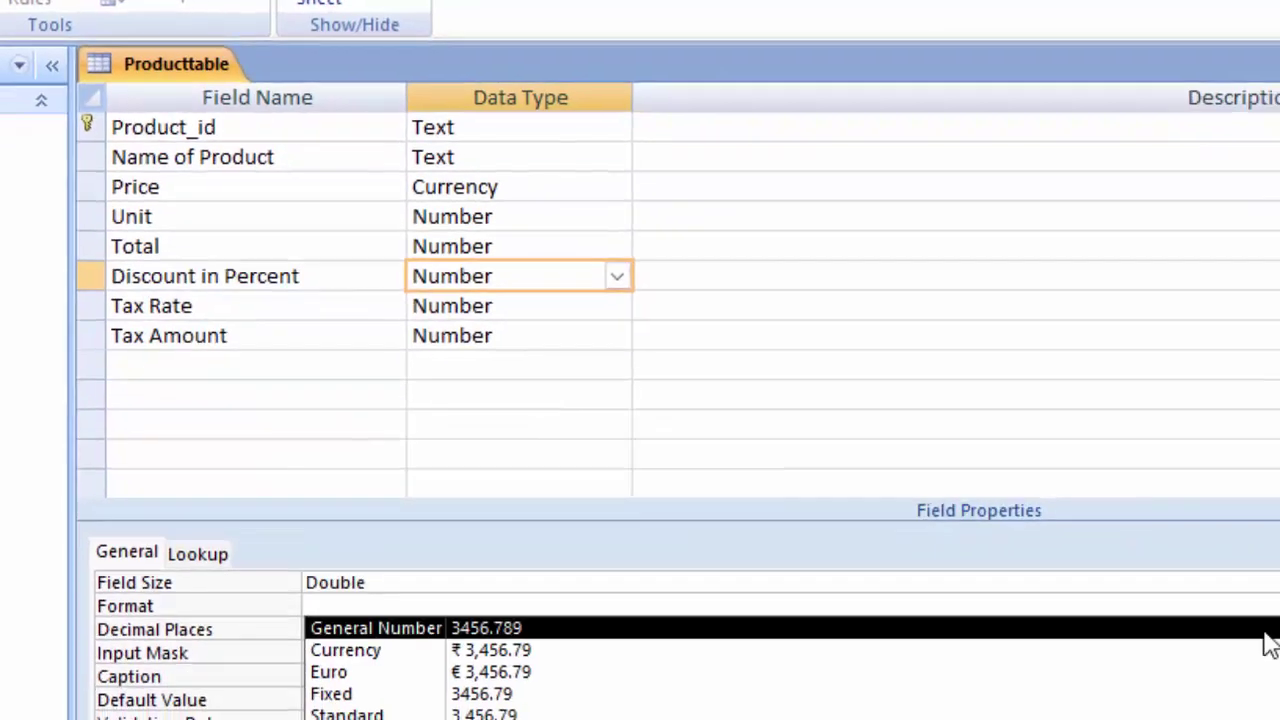
{"action": "left_click", "coordinate": [985, 652]}
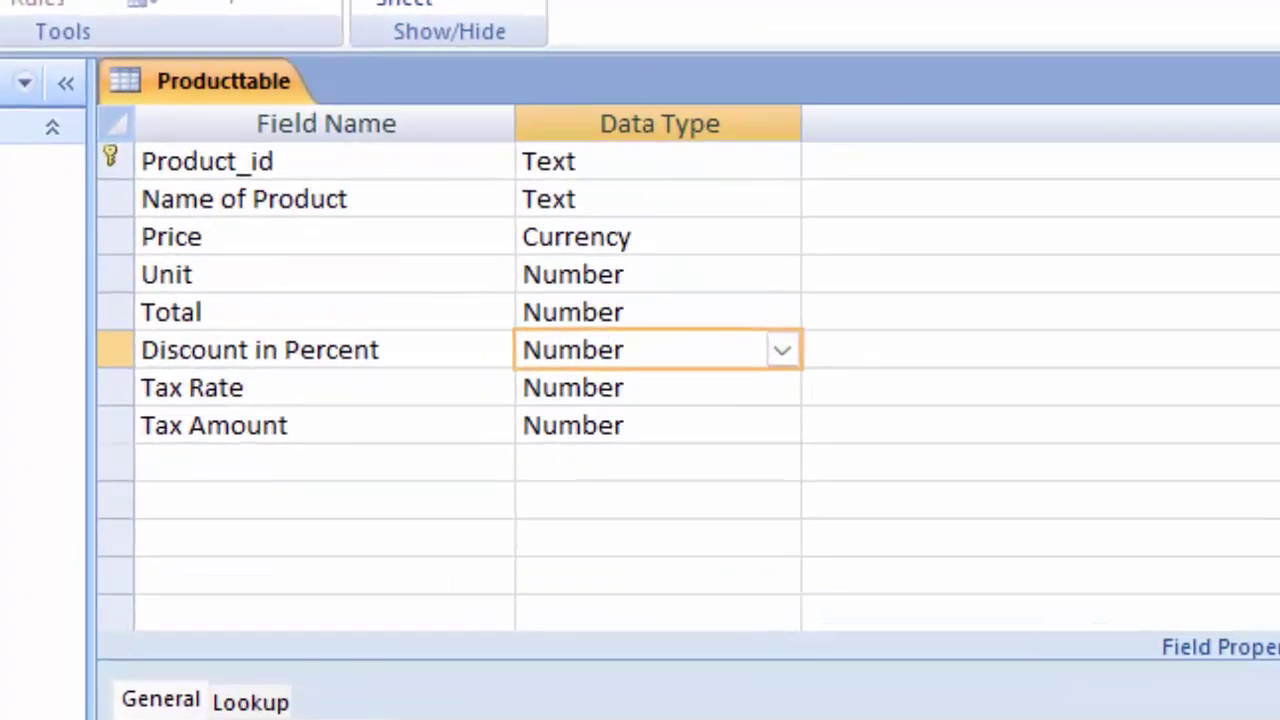
Step: Insert a Discounted Amount Number field above Tax Rate, then save and view the datasheet
{"action": "right_click", "coordinate": [110, 387]}
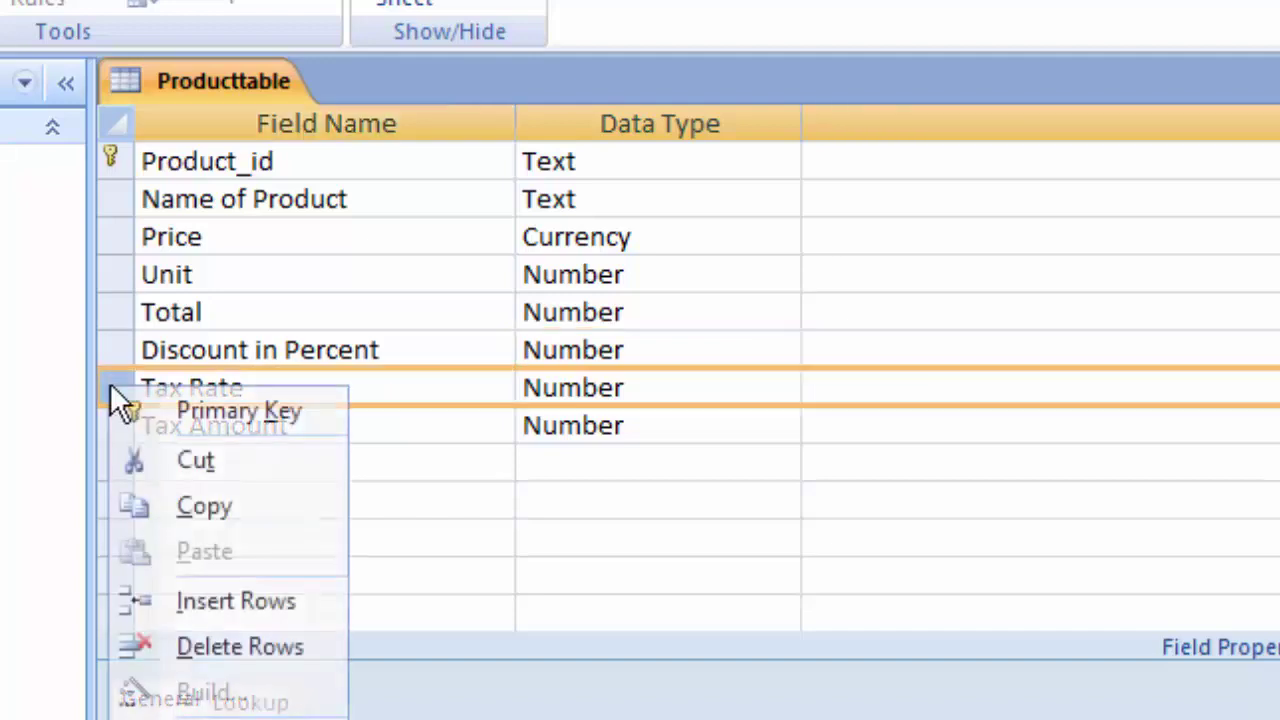
{"action": "left_click", "coordinate": [215, 596]}
{"action": "left_click", "coordinate": [249, 394]}
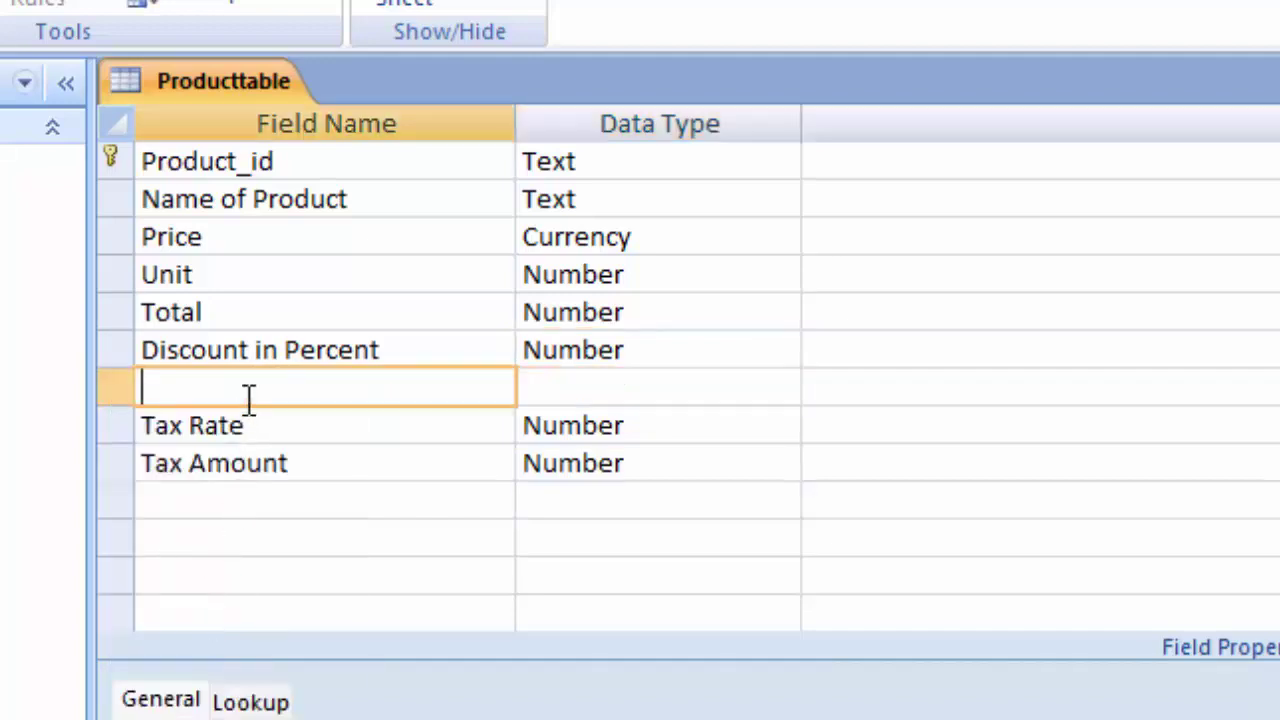
{"action": "type", "text": "Di"}
{"action": "type", "text": "scount"}
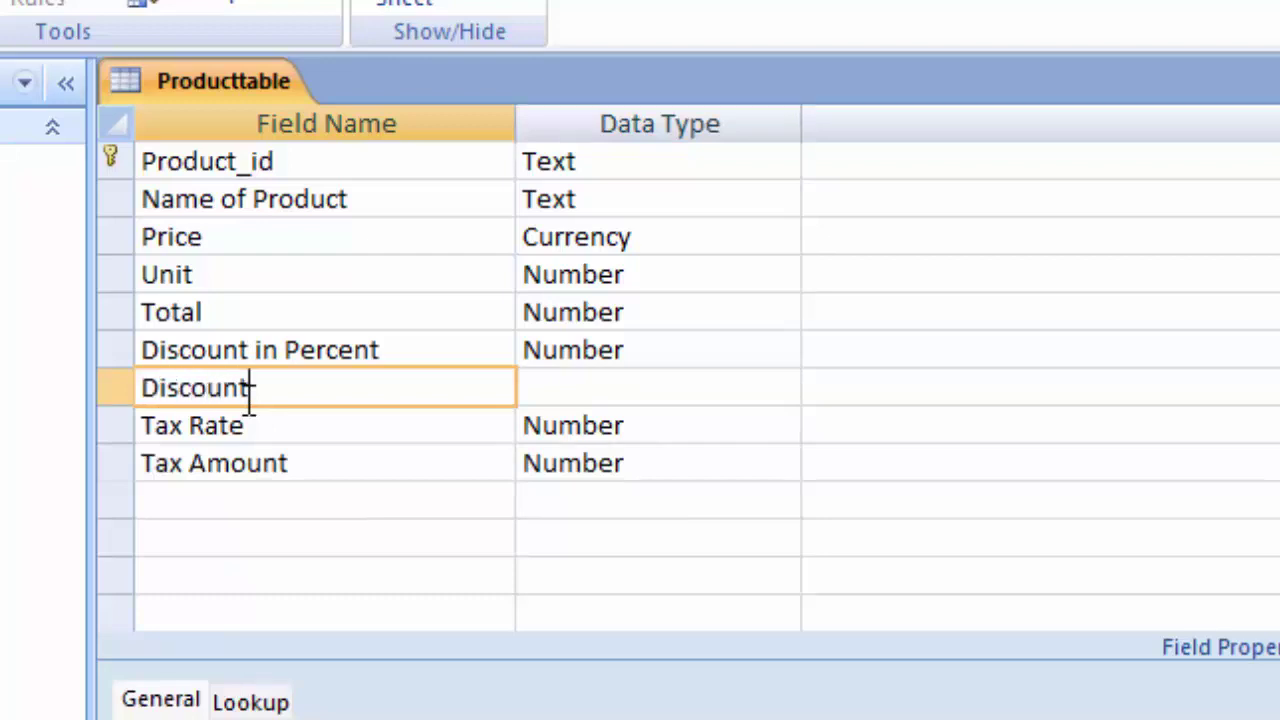
{"action": "type", "text": "ed "}
{"action": "type", "text": "A"}
{"action": "type", "text": "mount"}
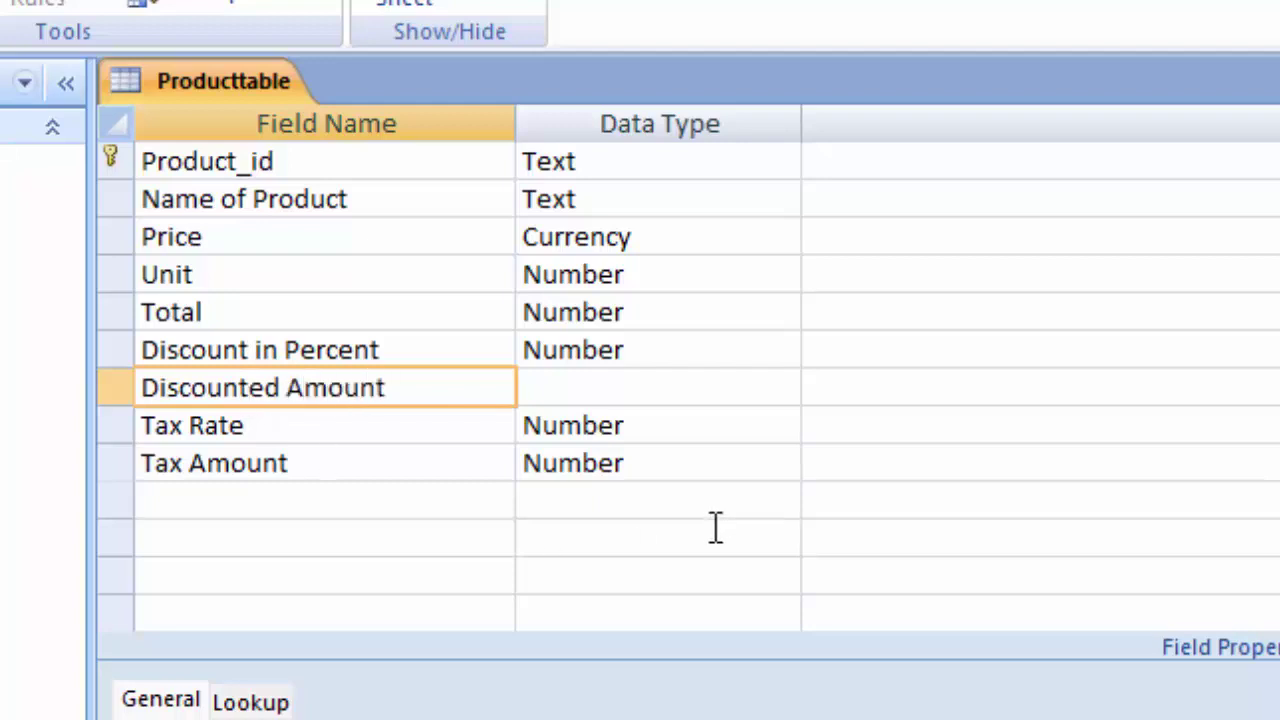
{"action": "left_click", "coordinate": [684, 390]}
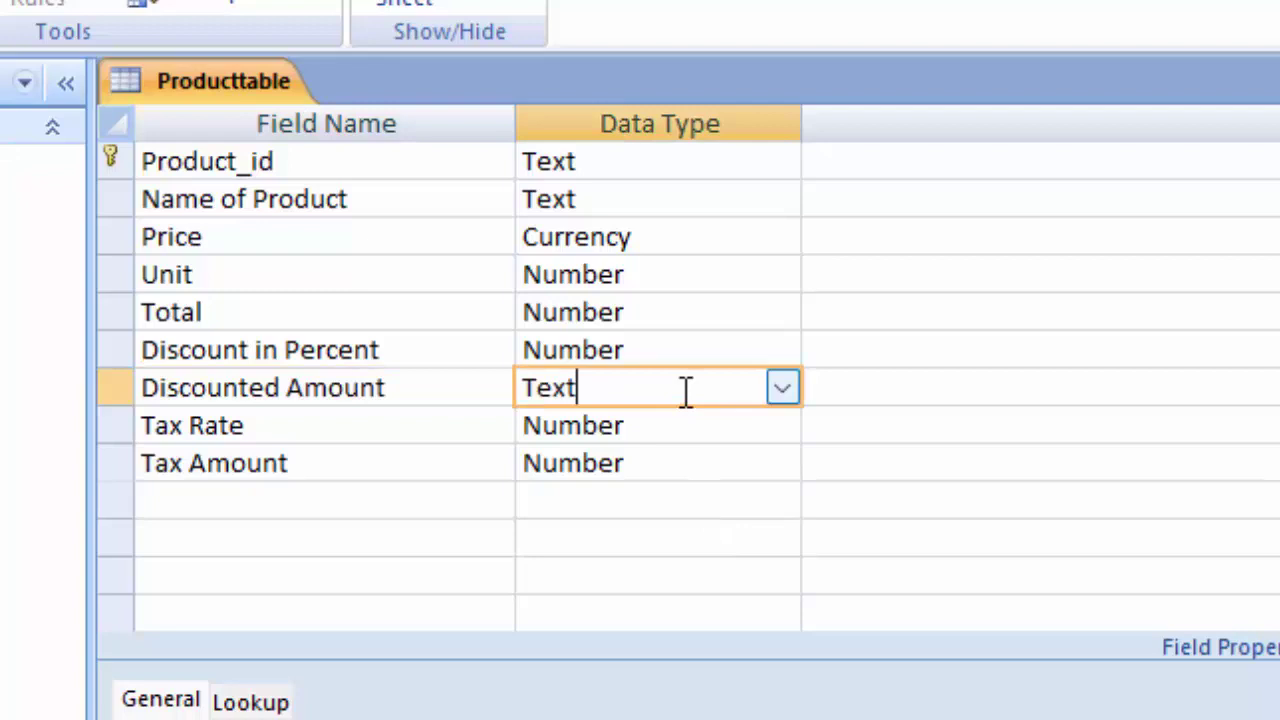
{"action": "left_click", "coordinate": [784, 388]}
{"action": "left_click", "coordinate": [698, 491]}
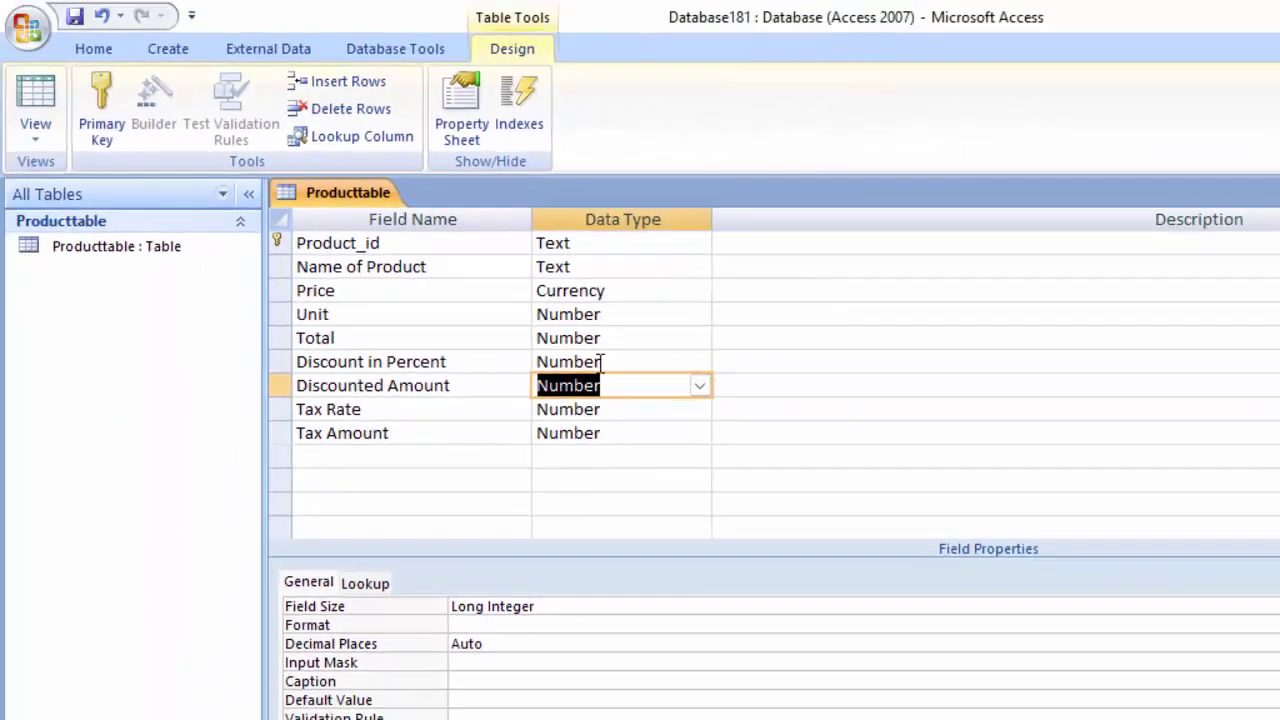
{"action": "left_click", "coordinate": [35, 105]}
{"action": "left_click", "coordinate": [812, 533]}
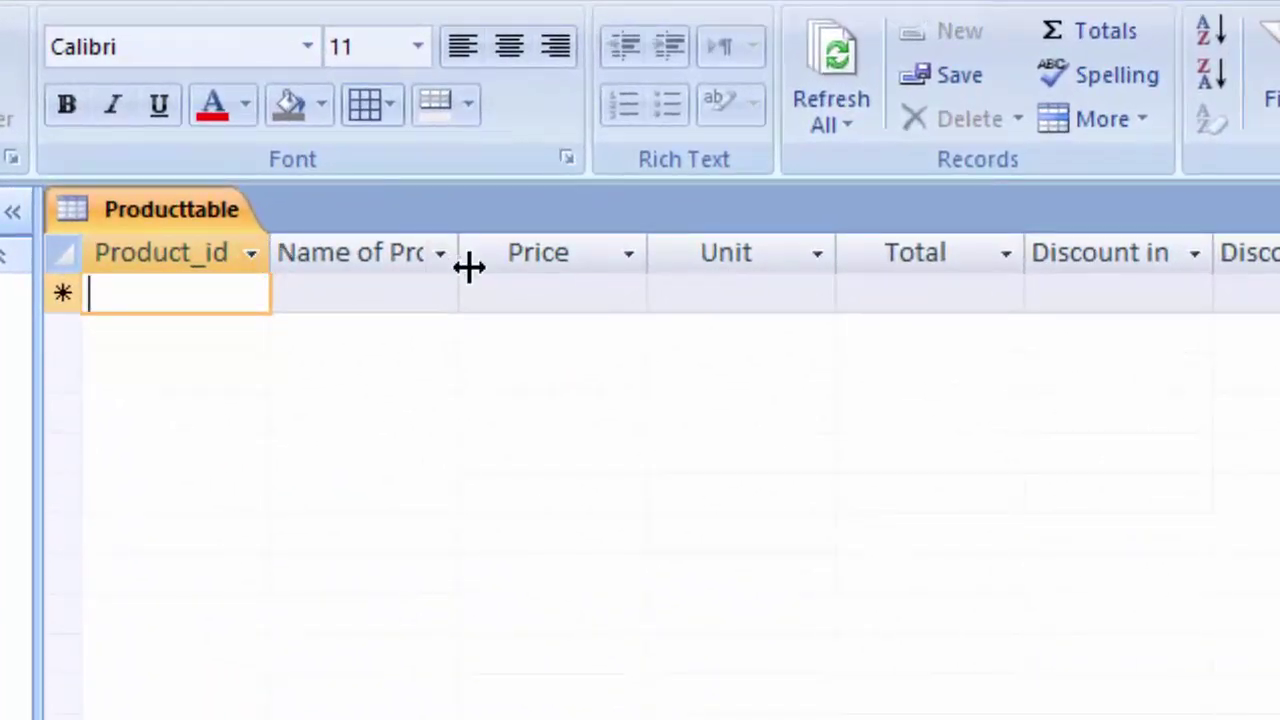
Step: Widen the columns and enter product A01, Keyboard, priced 300
{"action": "left_click_drag", "start_coordinate": [457, 262], "coordinate": [530, 340]}
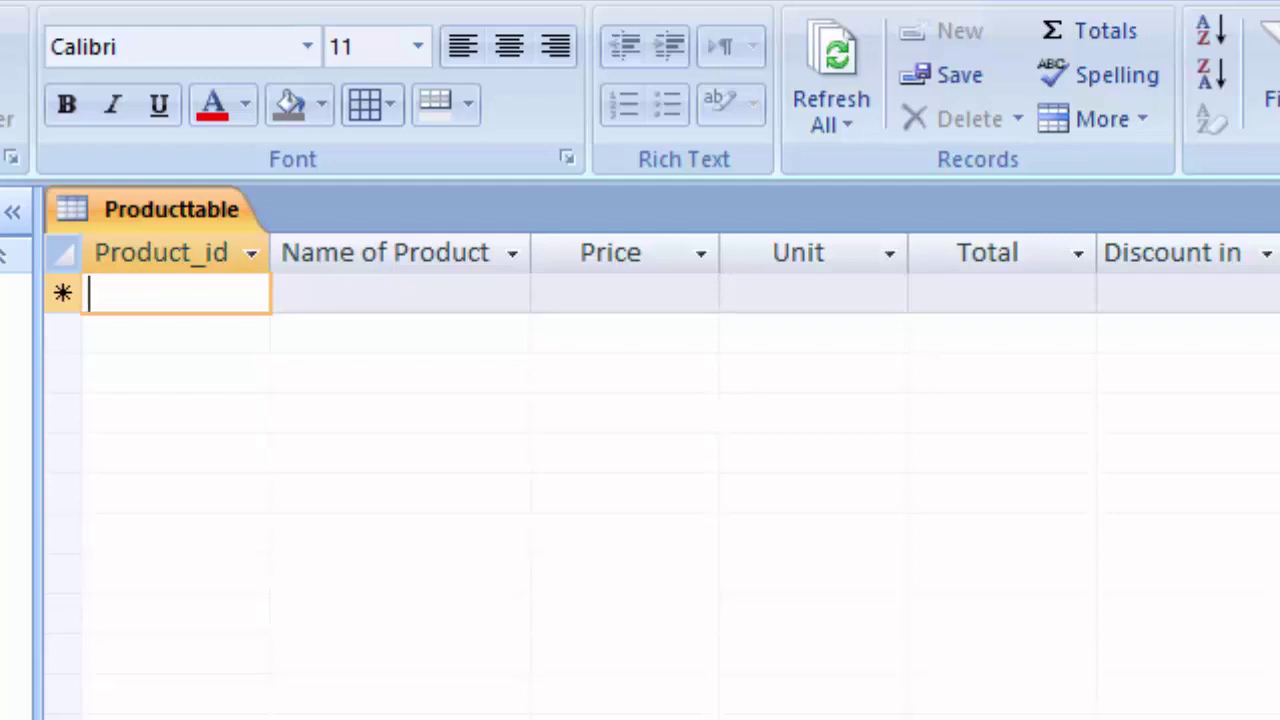
{"action": "left_click_drag", "start_coordinate": [1276, 252], "coordinate": [1279, 252]}
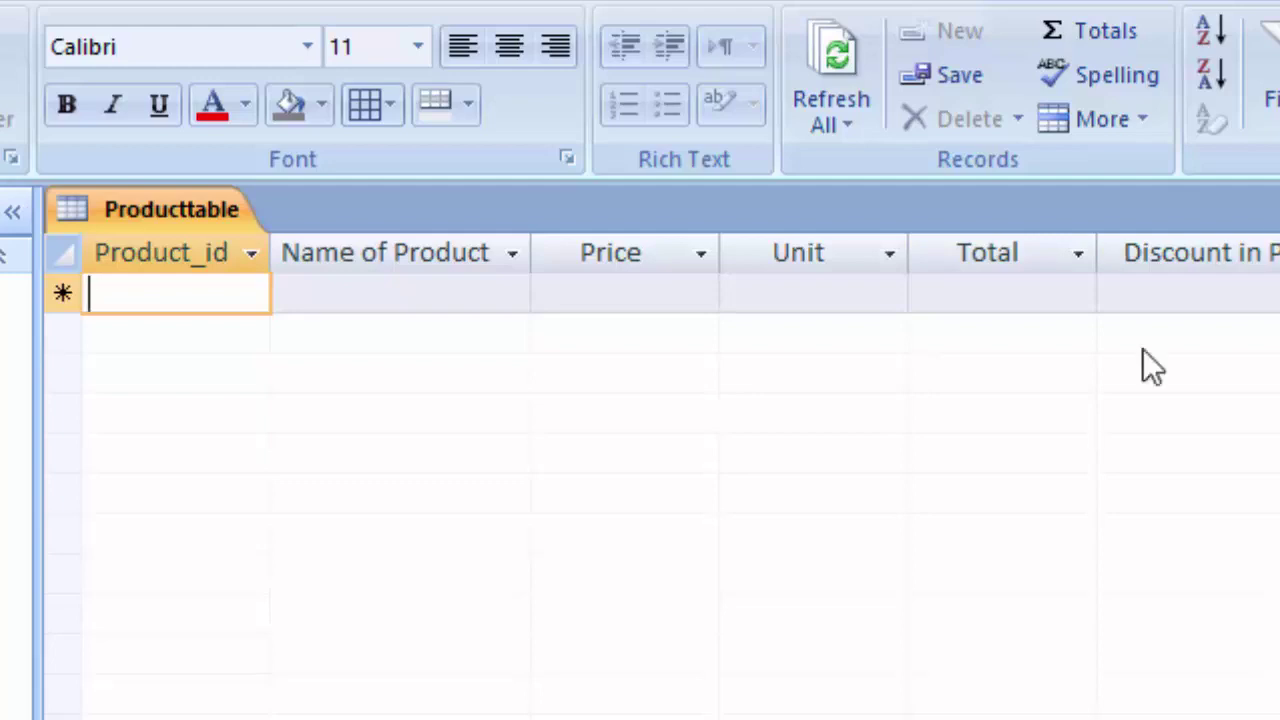
{"action": "type", "text": "A"}
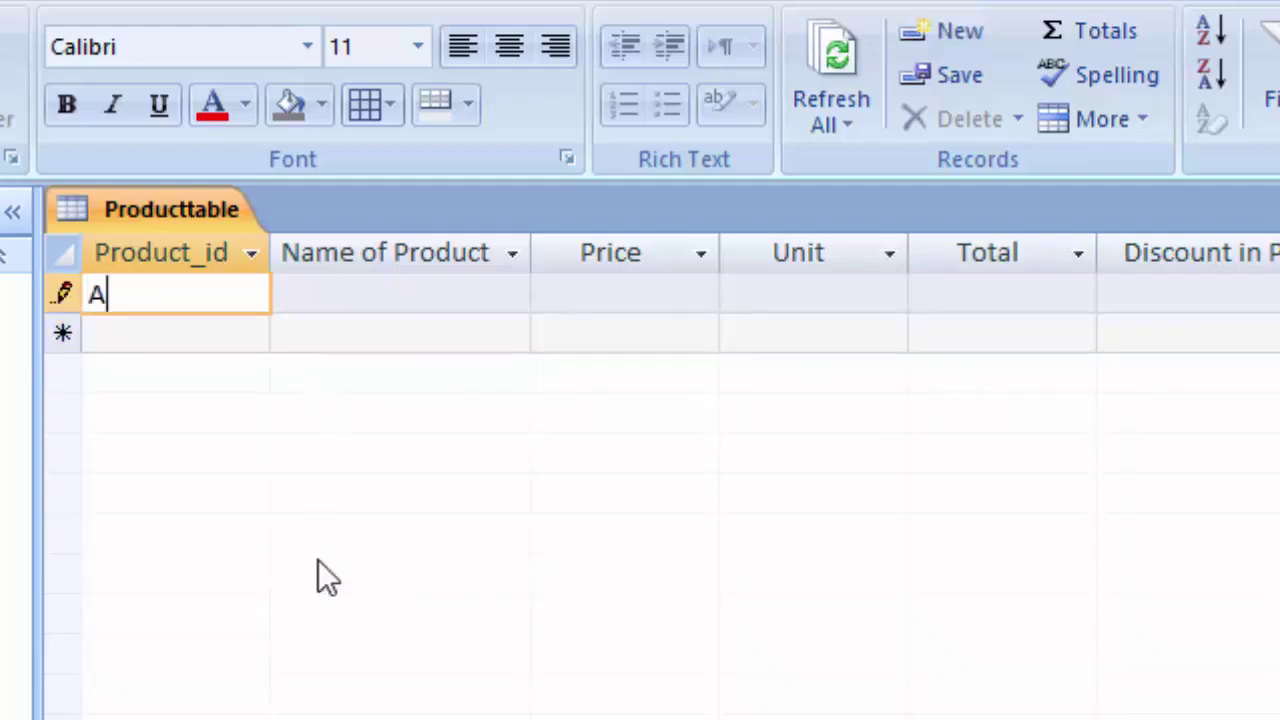
{"action": "type", "text": "01"}
{"action": "key", "text": "Tab"}
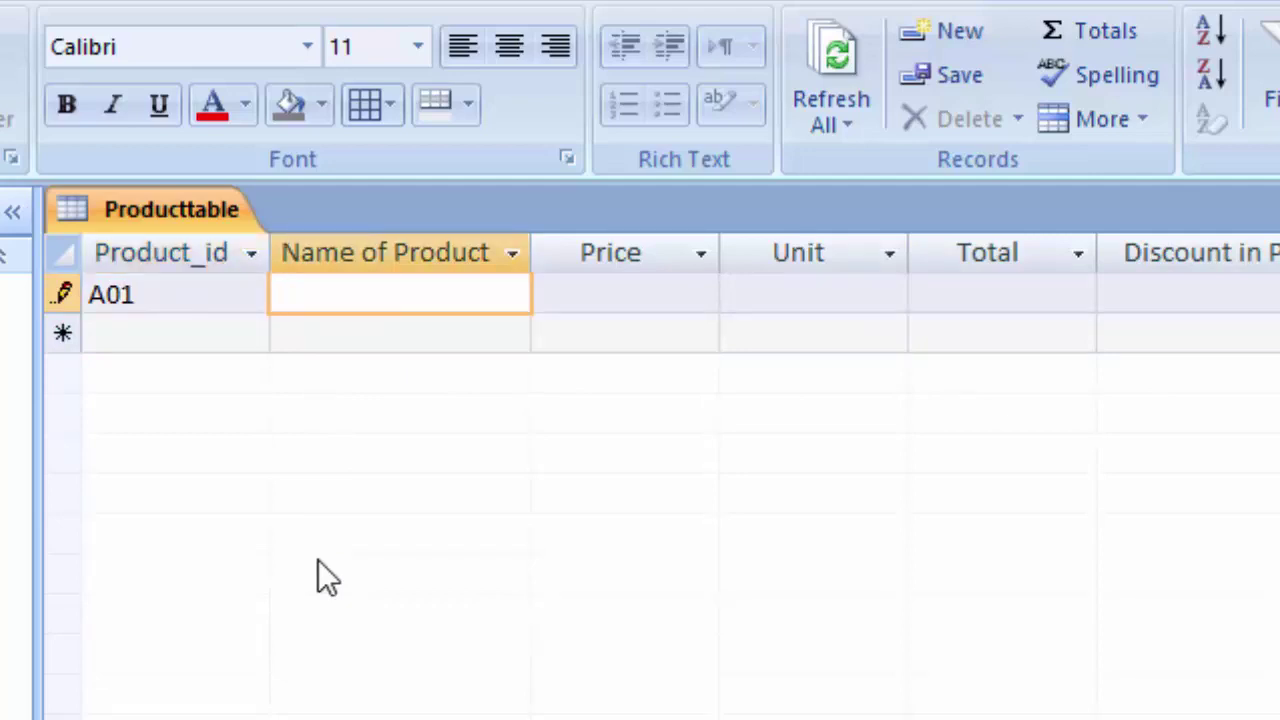
{"action": "type", "text": "Keyb"}
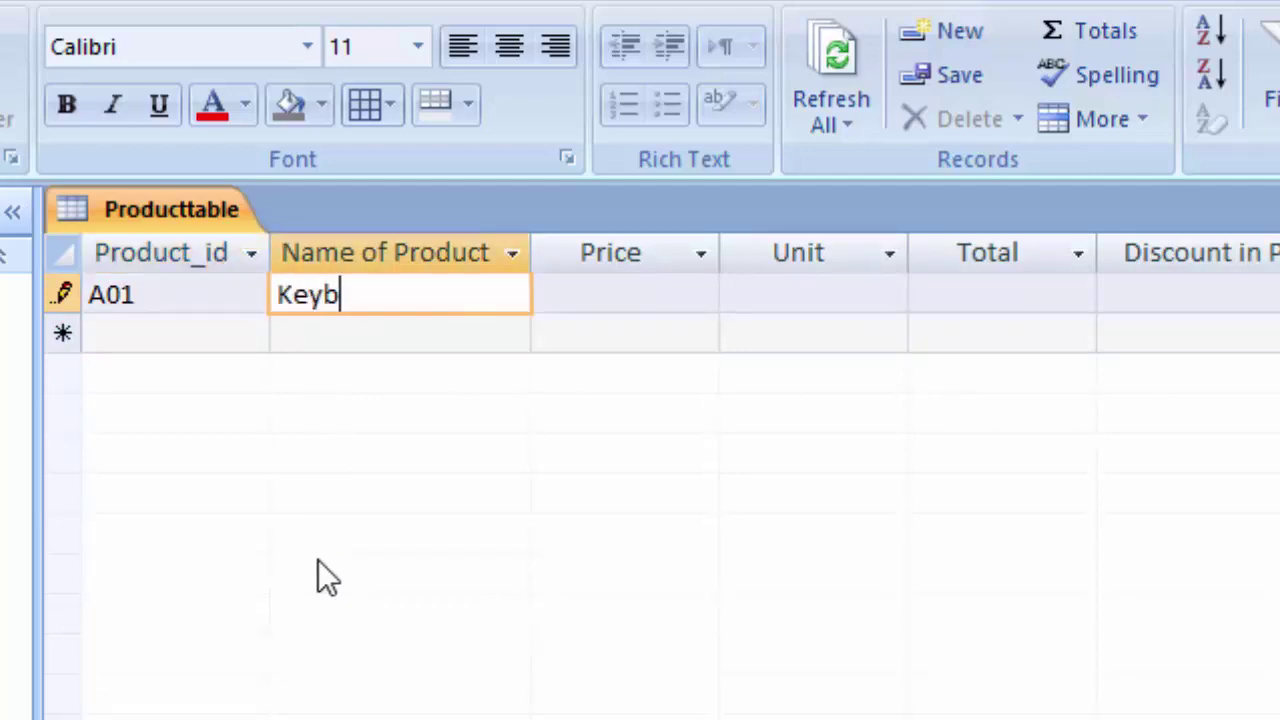
{"action": "type", "text": "oard"}
{"action": "key", "text": "Tab"}
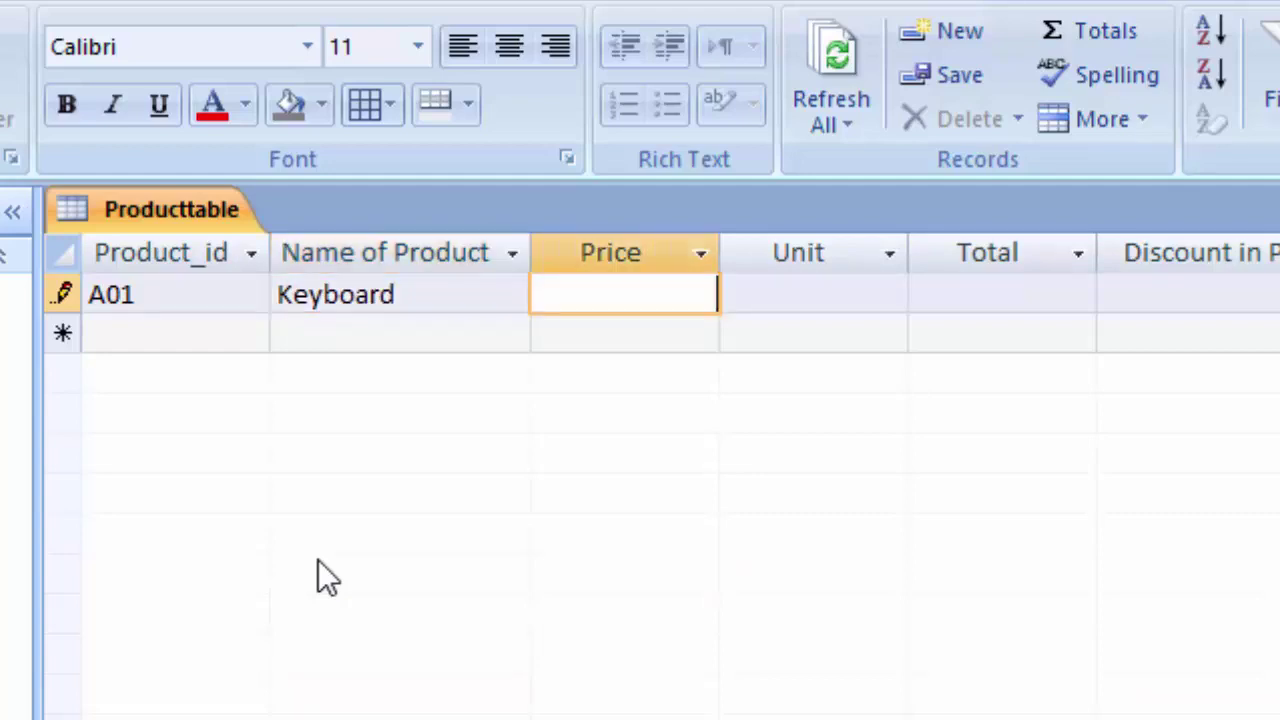
{"action": "type", "text": "300"}
{"action": "key", "text": "Tab"}
{"action": "type", "text": "4"}
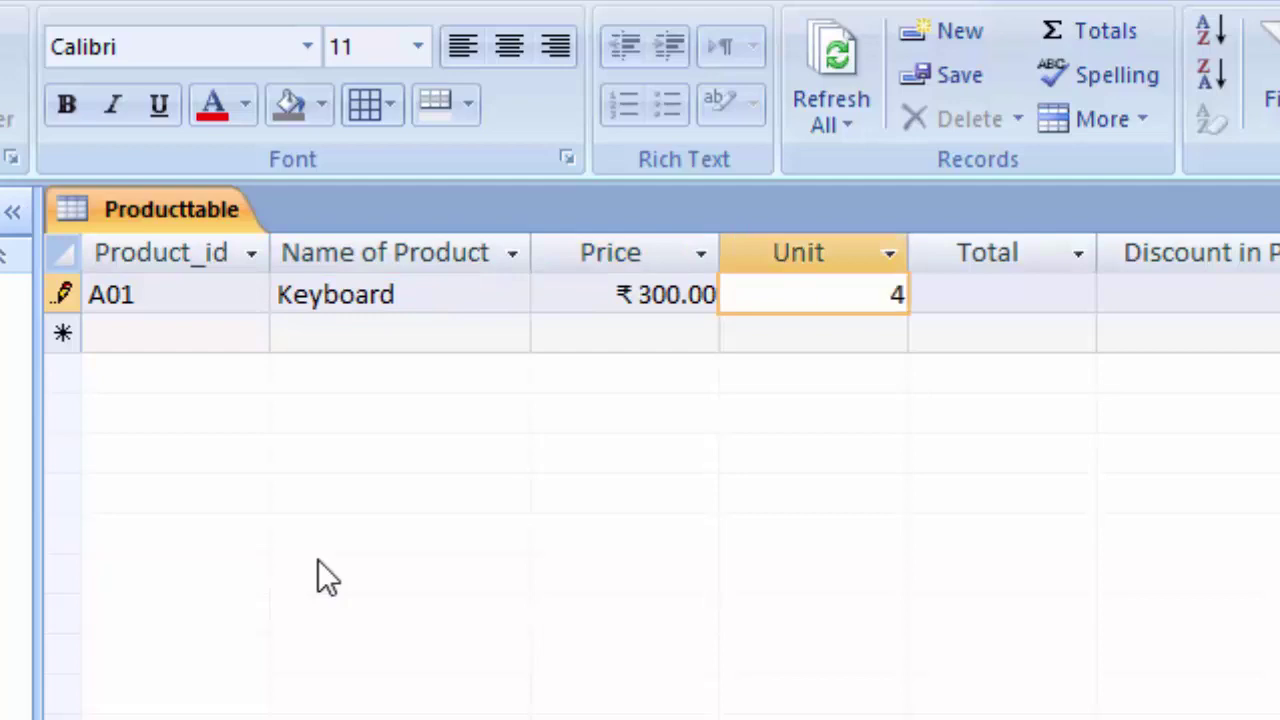
Step: Complete the record with 4 units, 5% discount and 10% tax rate
{"action": "key", "text": "Tab"}
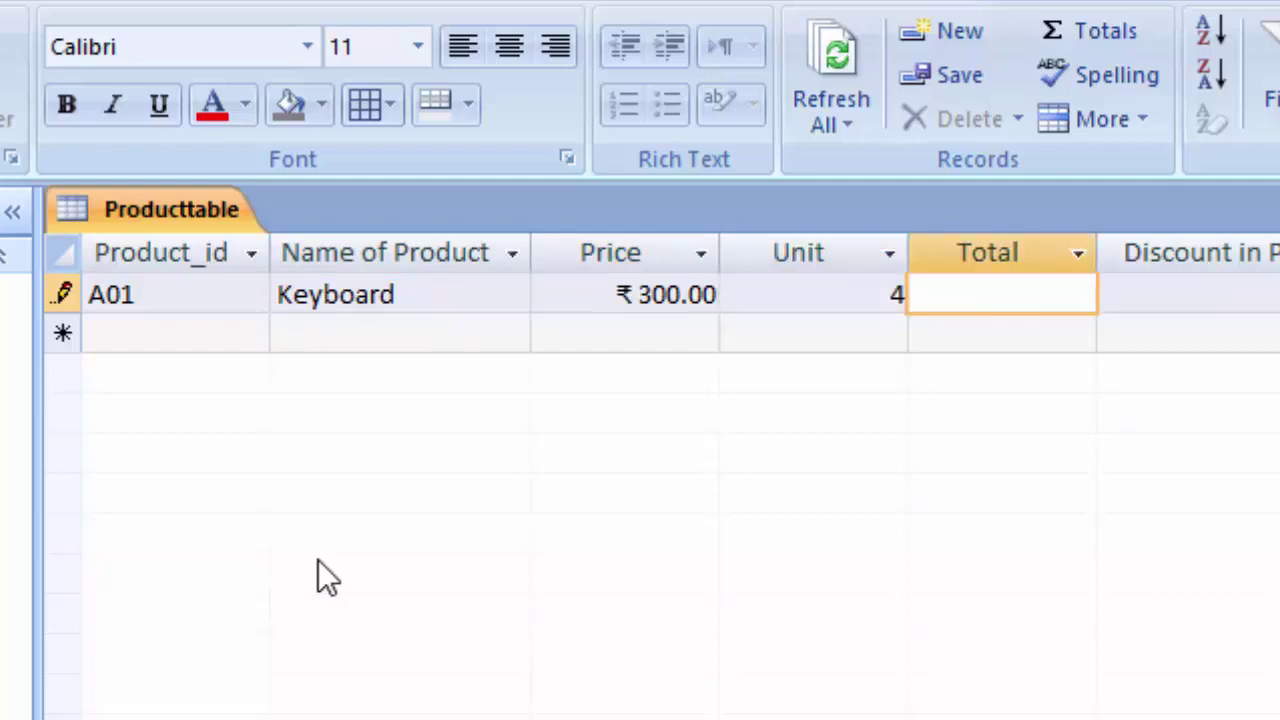
{"action": "key", "text": "Tab"}
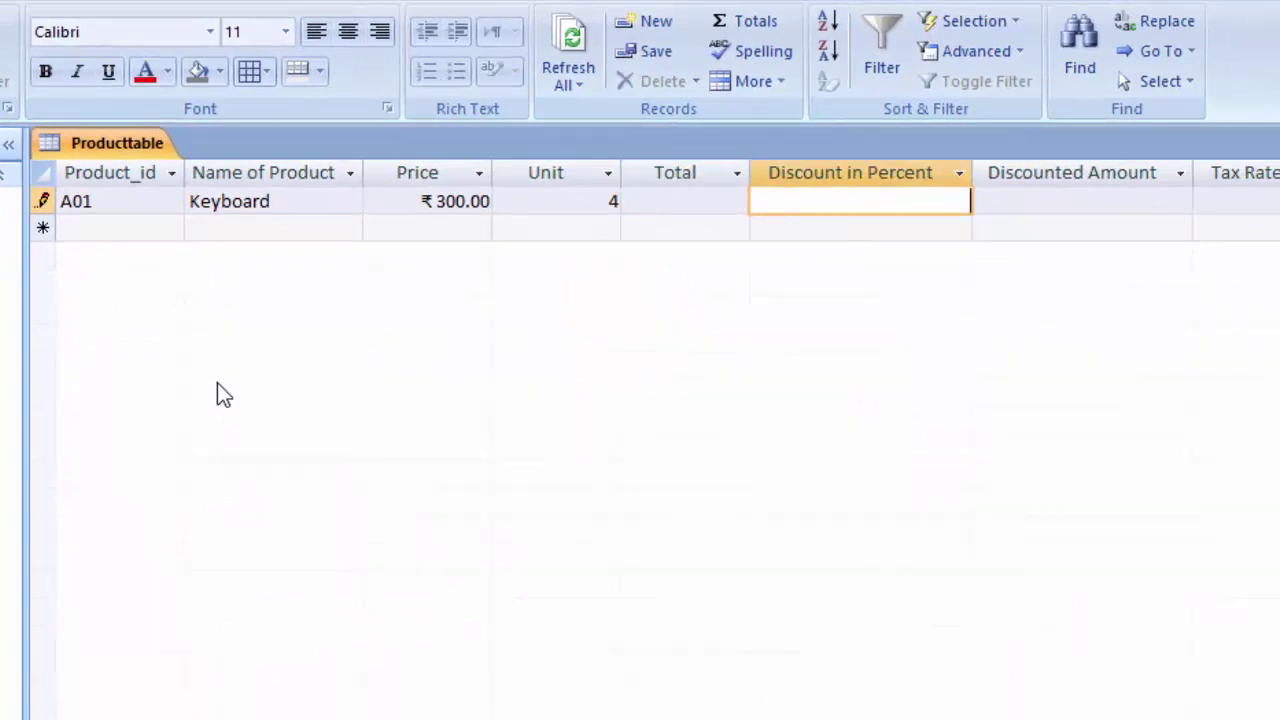
{"action": "type", "text": "5%"}
{"action": "key", "text": "Tab"}
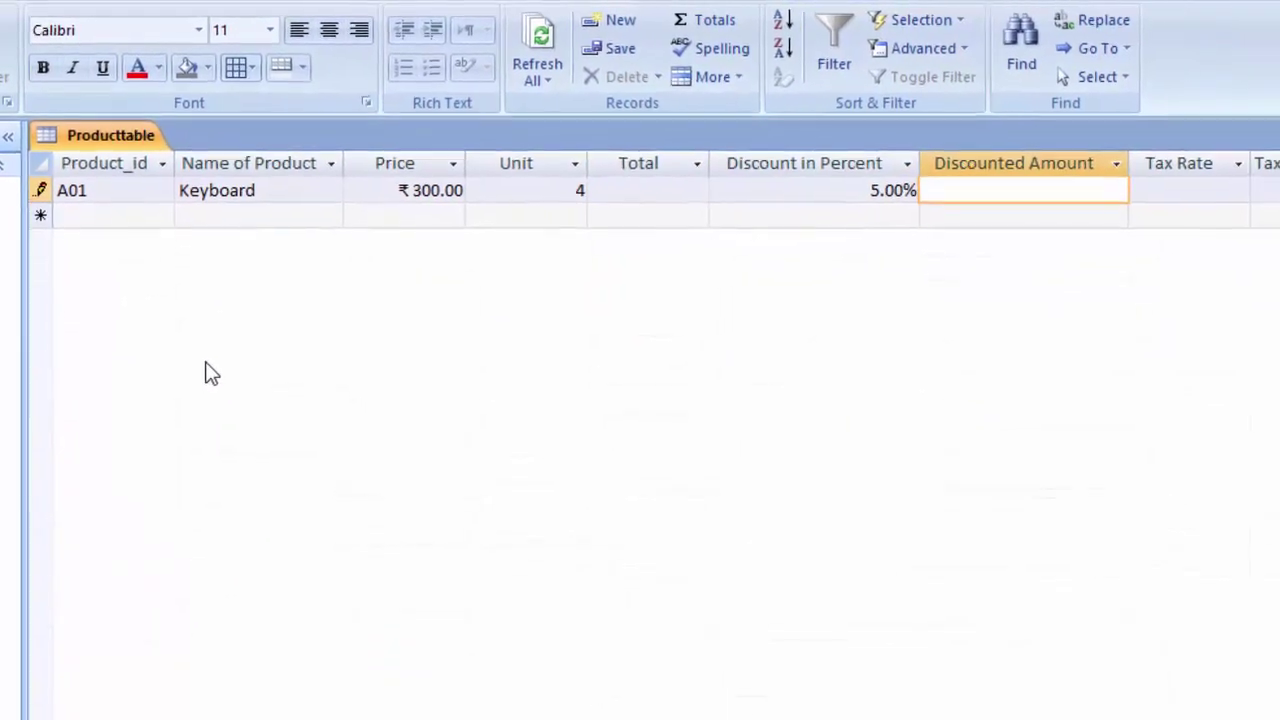
{"action": "key", "text": "Tab"}
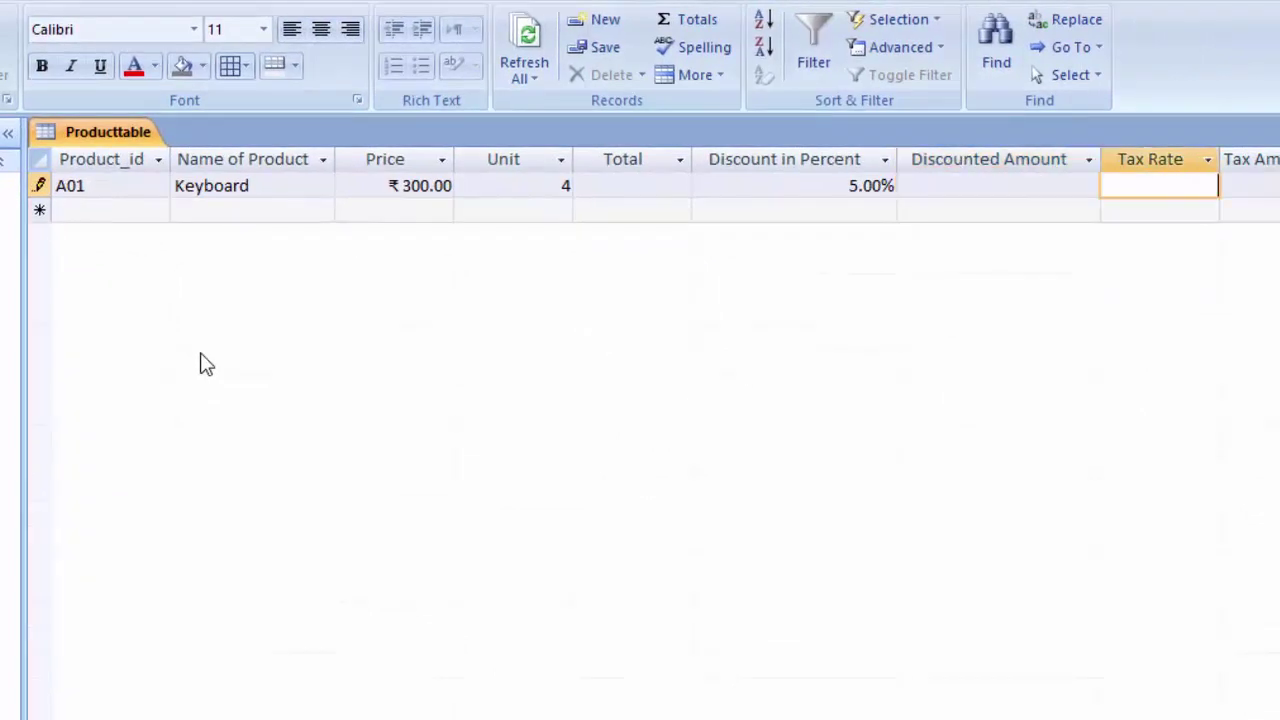
{"action": "type", "text": "10"}
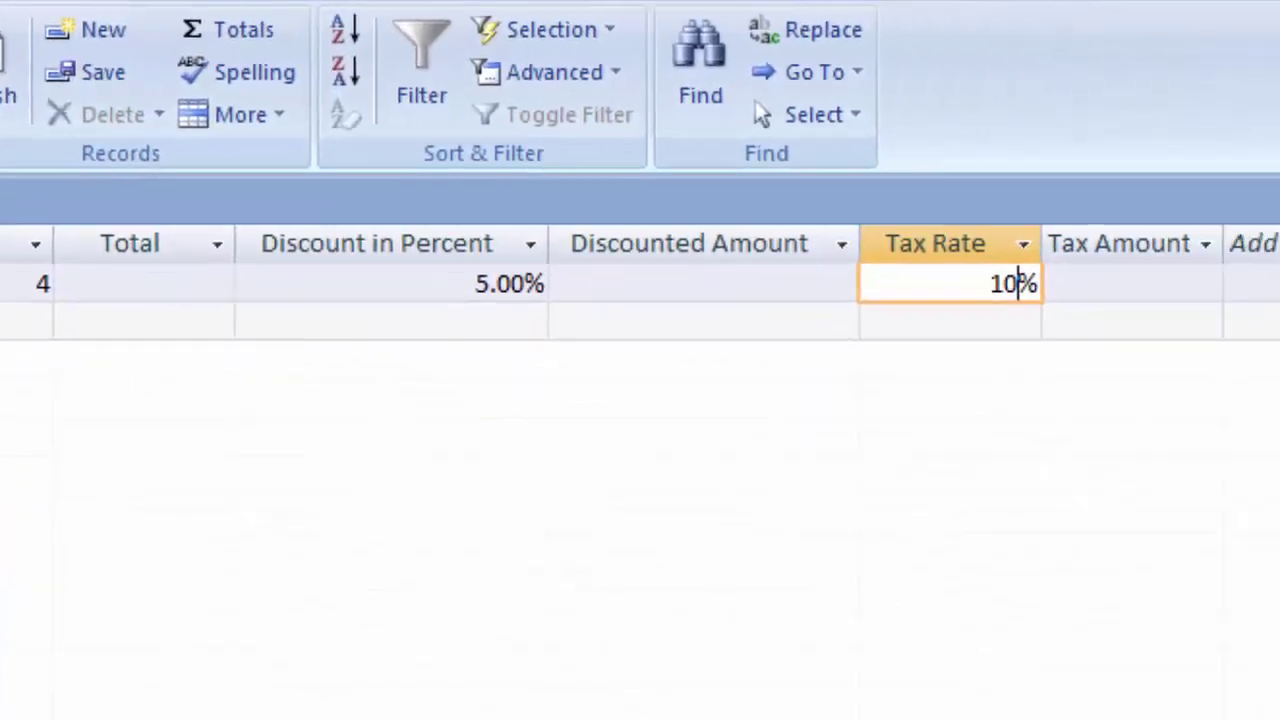
{"action": "key", "text": "Tab"}
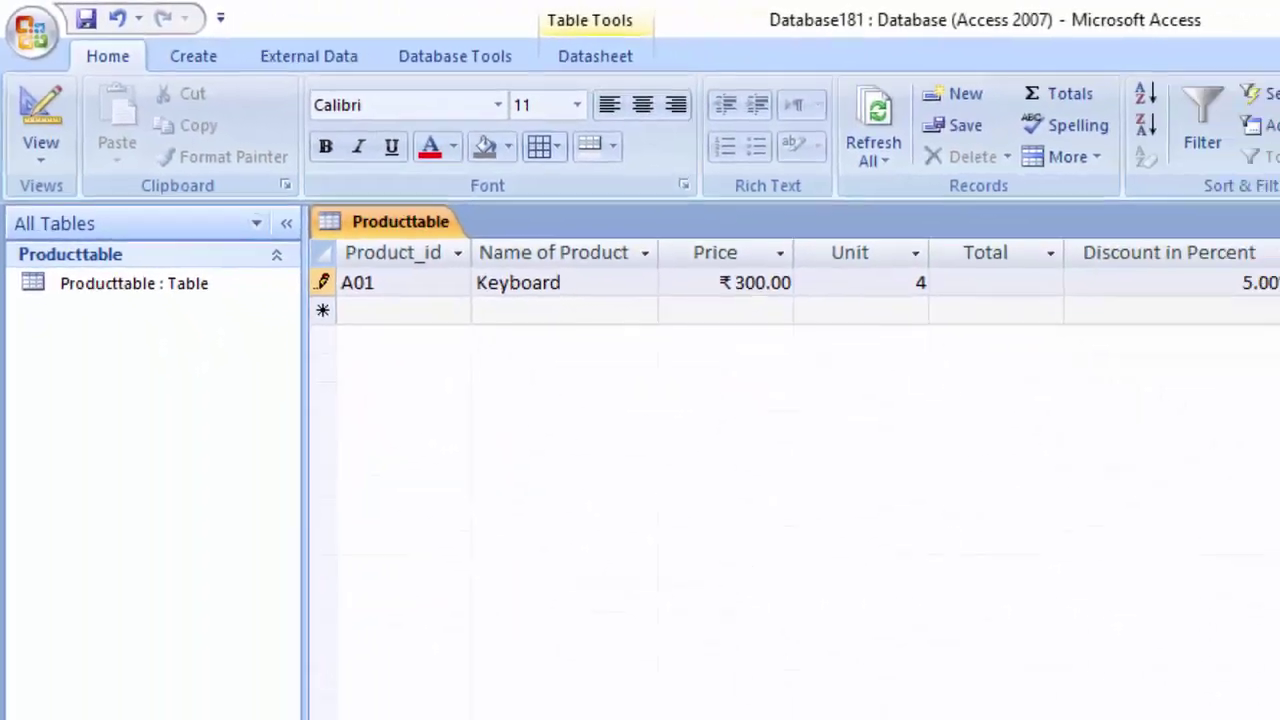
Step: Close the table saving its layout, then build a query with all Producttable fields
{"action": "left_click", "coordinate": [1270, 146]}
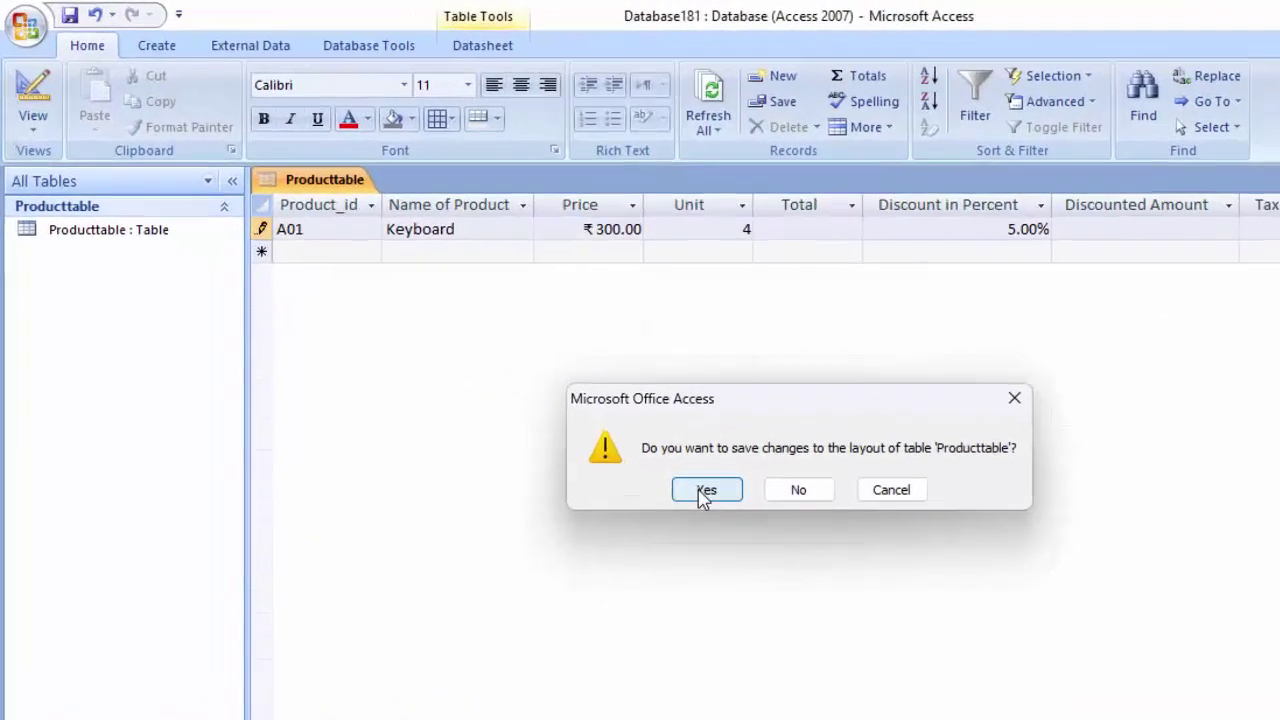
{"action": "left_click", "coordinate": [572, 393]}
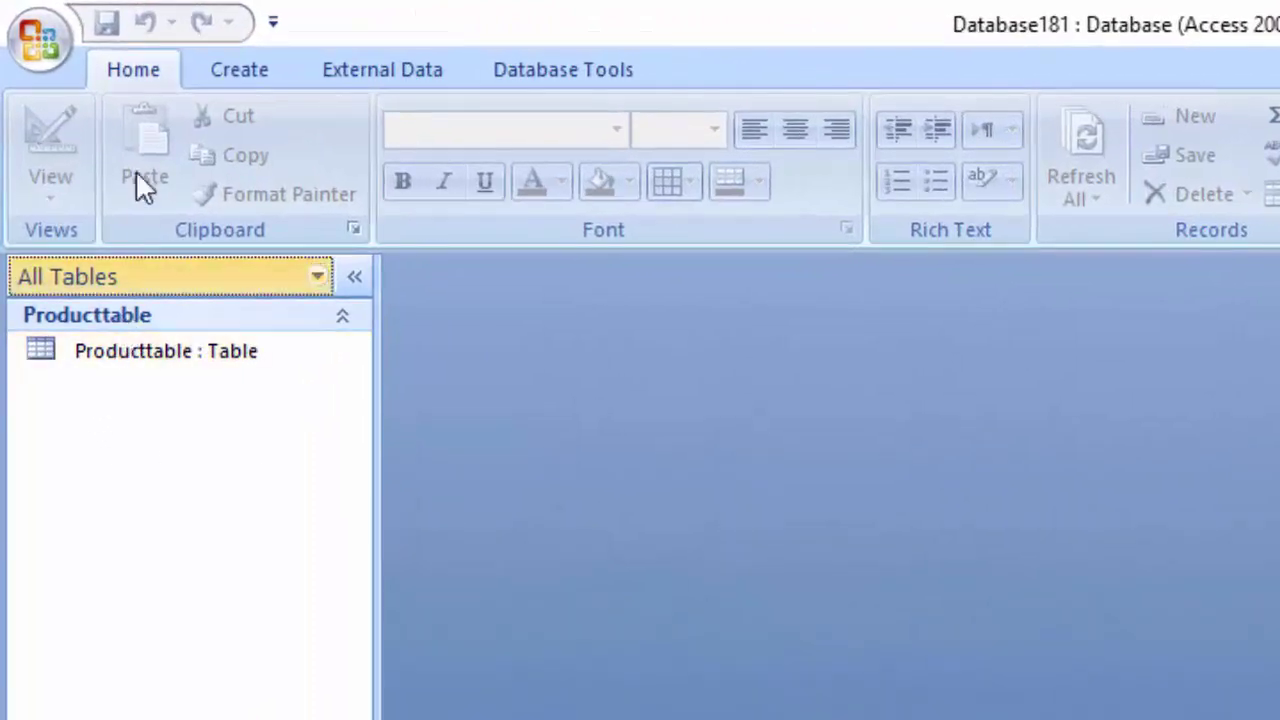
{"action": "left_click", "coordinate": [264, 70]}
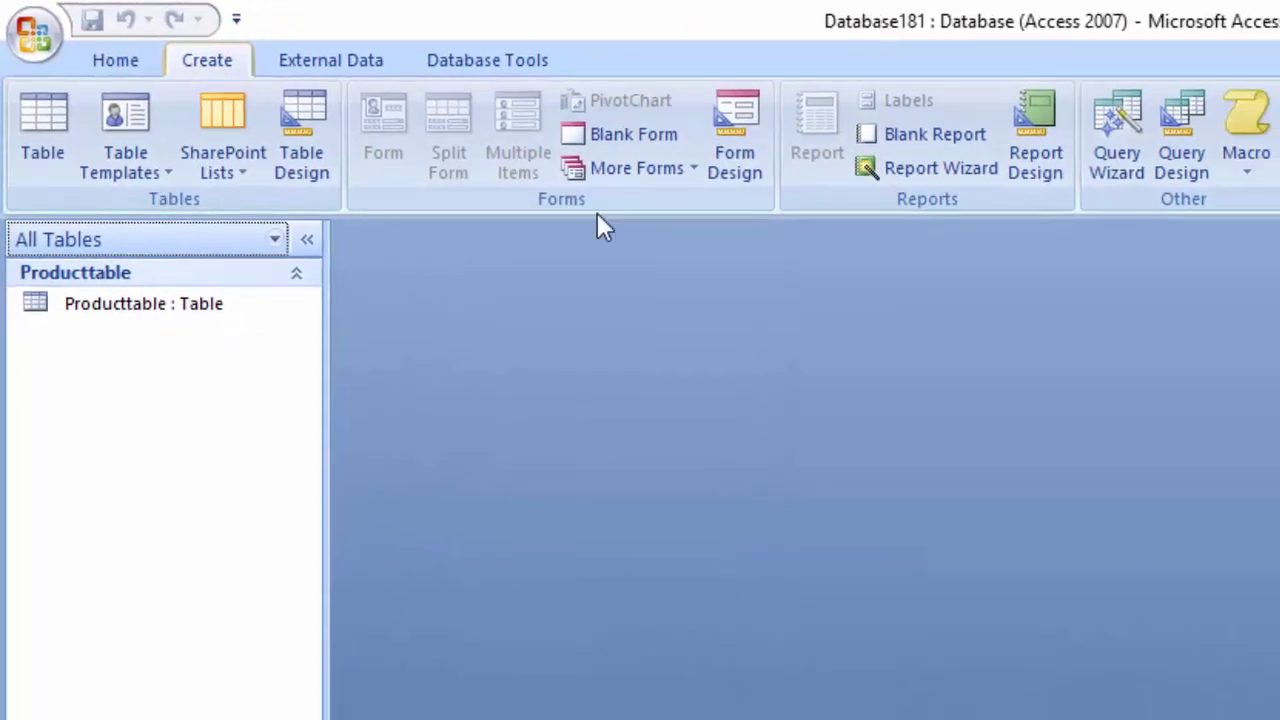
{"action": "left_click", "coordinate": [1180, 100]}
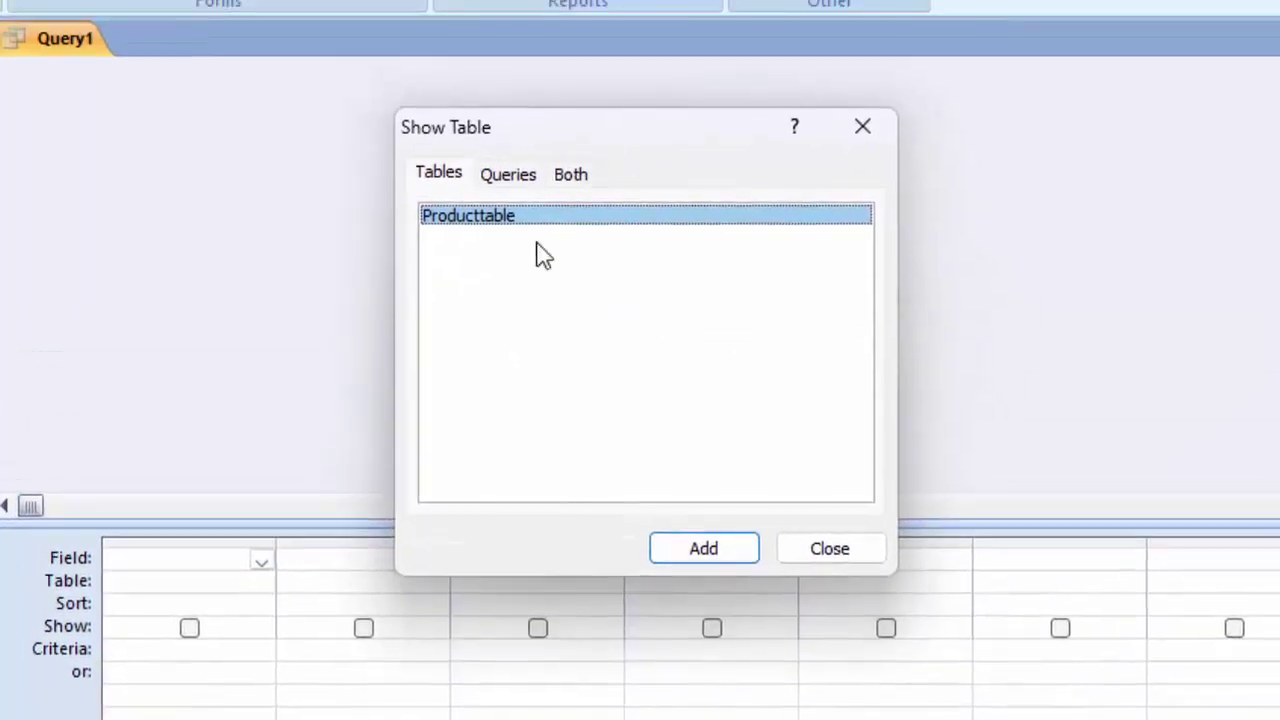
{"action": "left_click", "coordinate": [714, 550]}
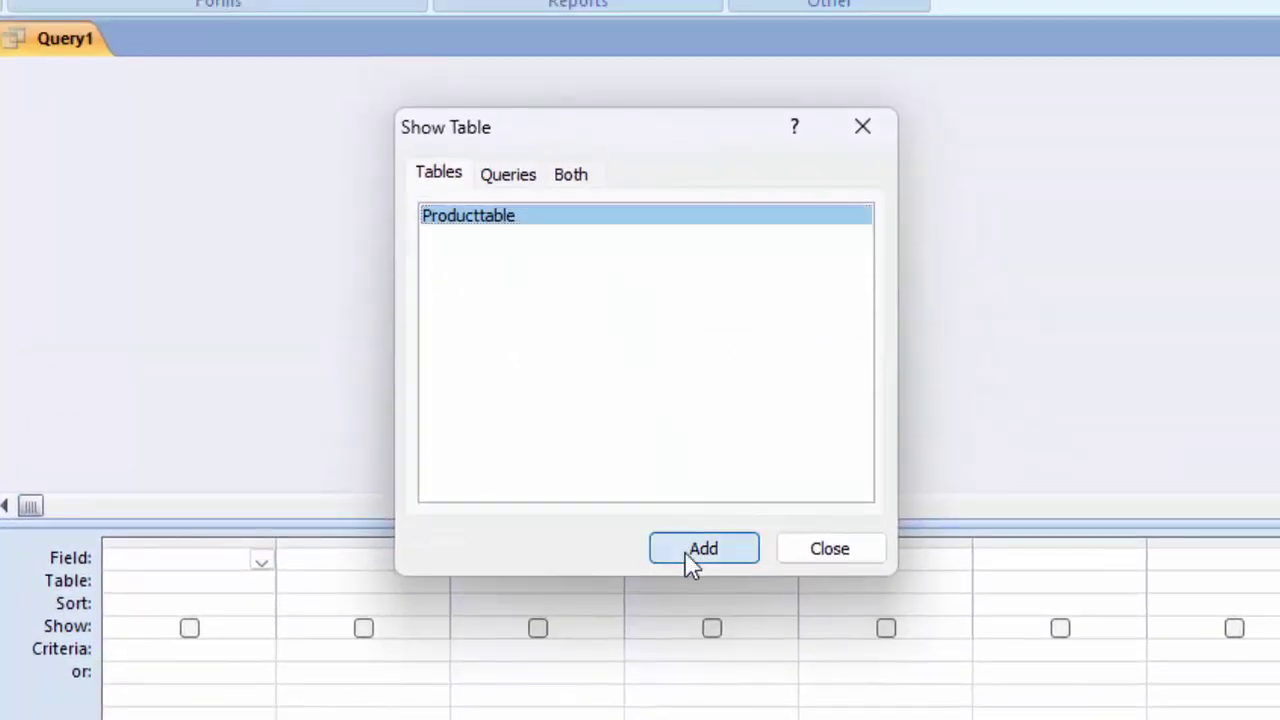
{"action": "left_click", "coordinate": [826, 552]}
{"action": "double_click", "coordinate": [190, 102]}
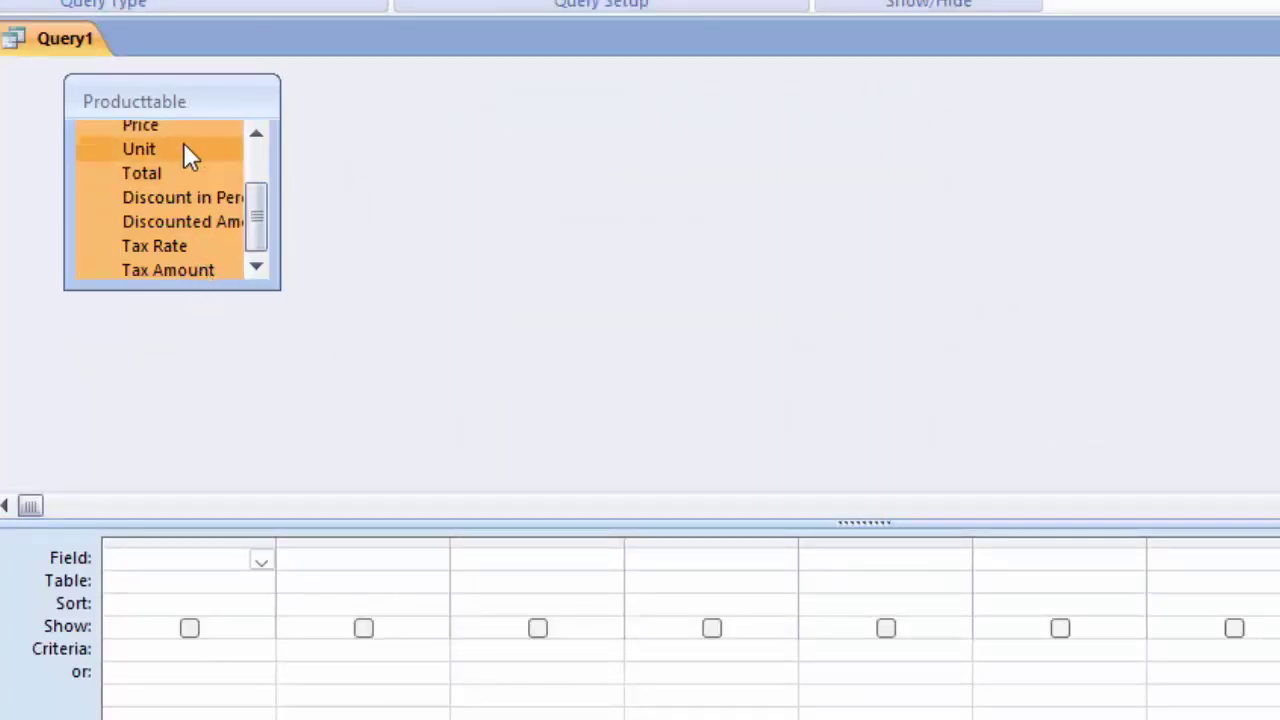
{"action": "left_click_drag", "start_coordinate": [183, 148], "coordinate": [215, 557]}
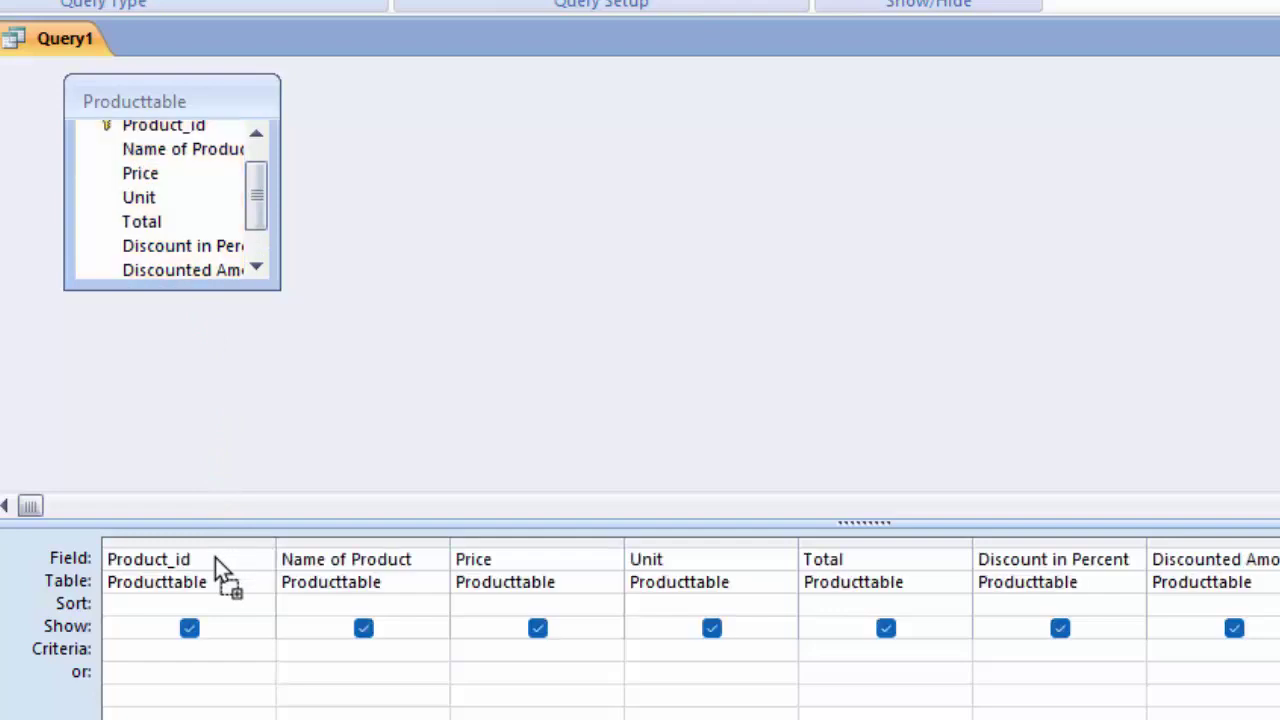
Step: Rewrite the Total column in the Zoom box, at 16 pt font, as Total:[Price]*[Unit]
{"action": "right_click", "coordinate": [870, 563]}
{"action": "left_click", "coordinate": [975, 677]}
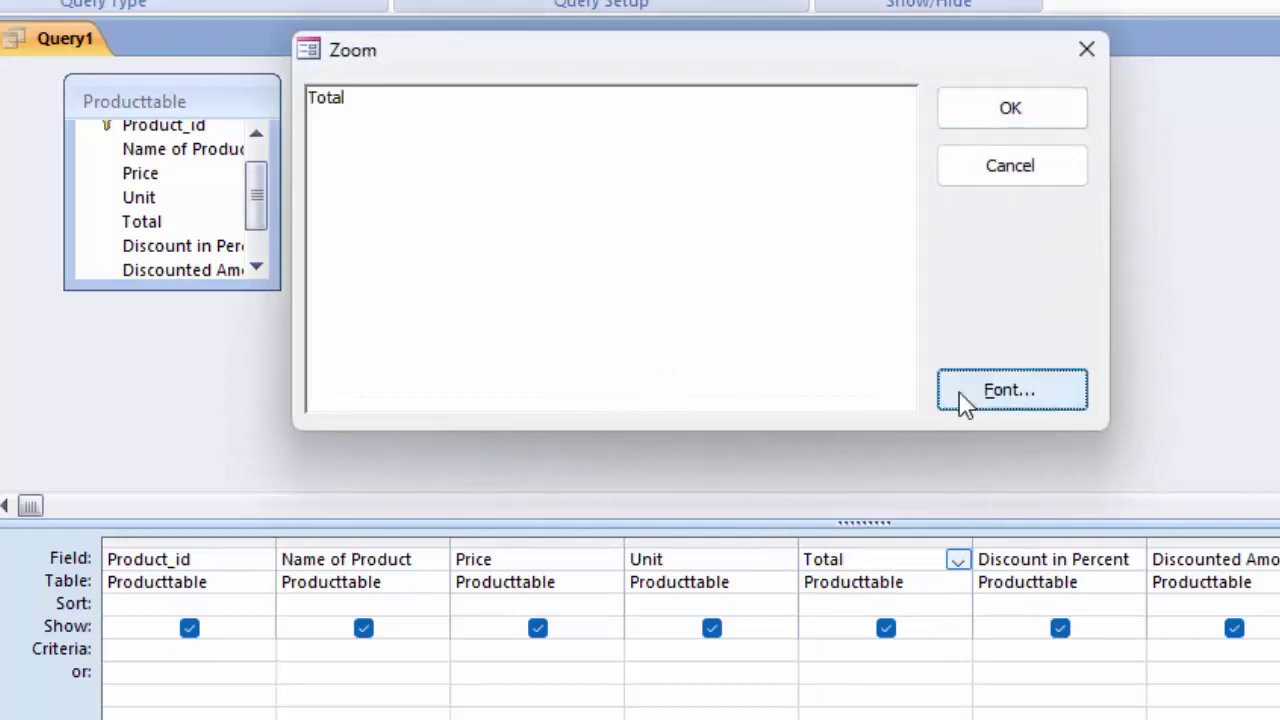
{"action": "left_click", "coordinate": [958, 400]}
{"action": "left_click", "coordinate": [872, 450]}
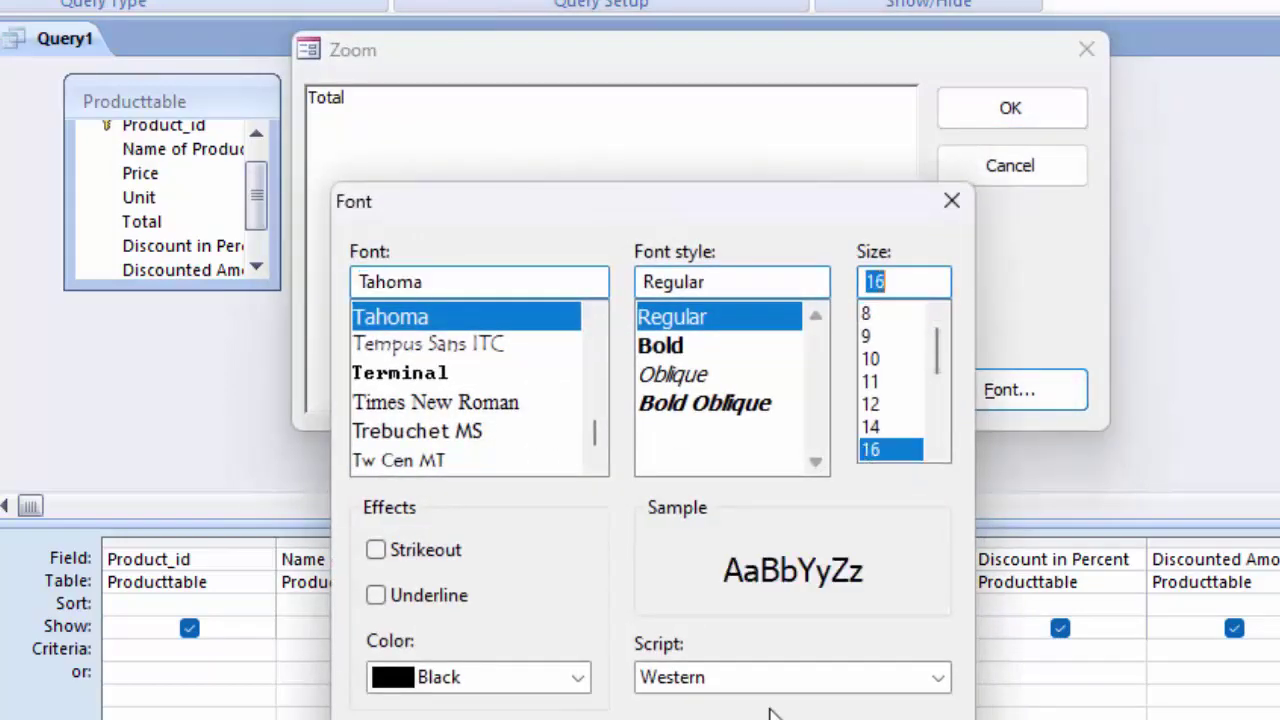
{"action": "key", "text": "Return"}
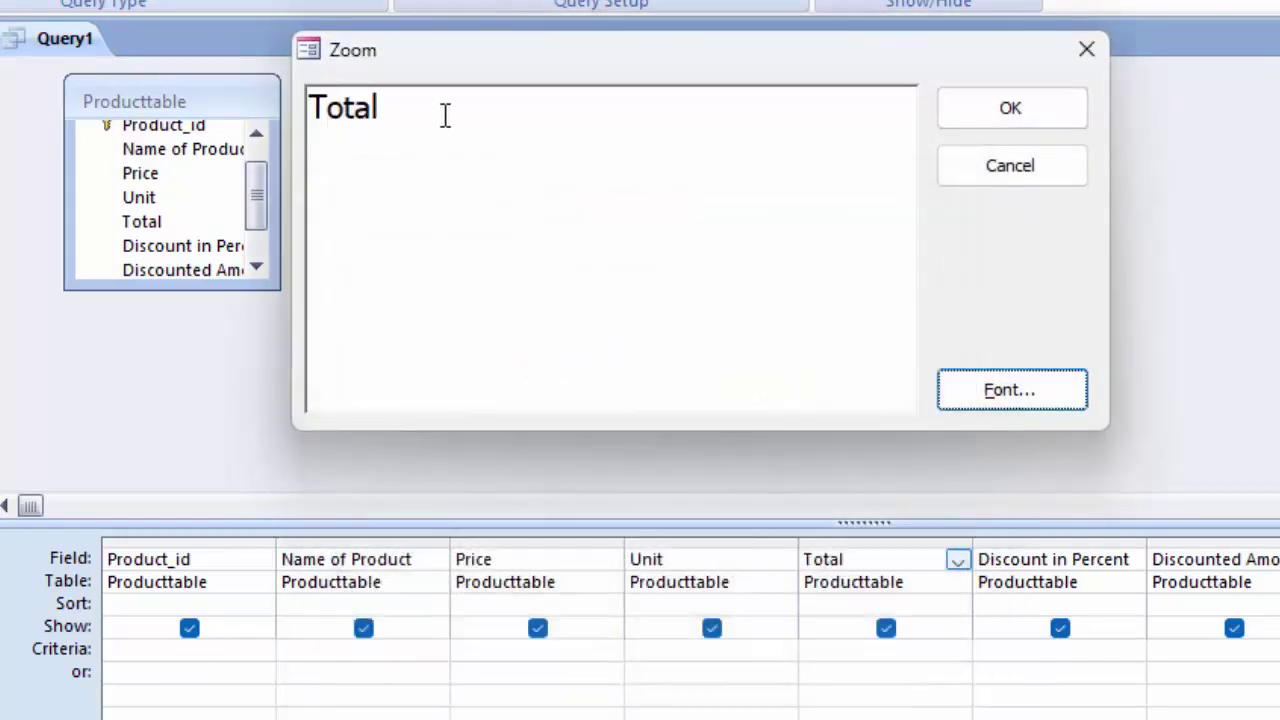
{"action": "type", "text": ":"}
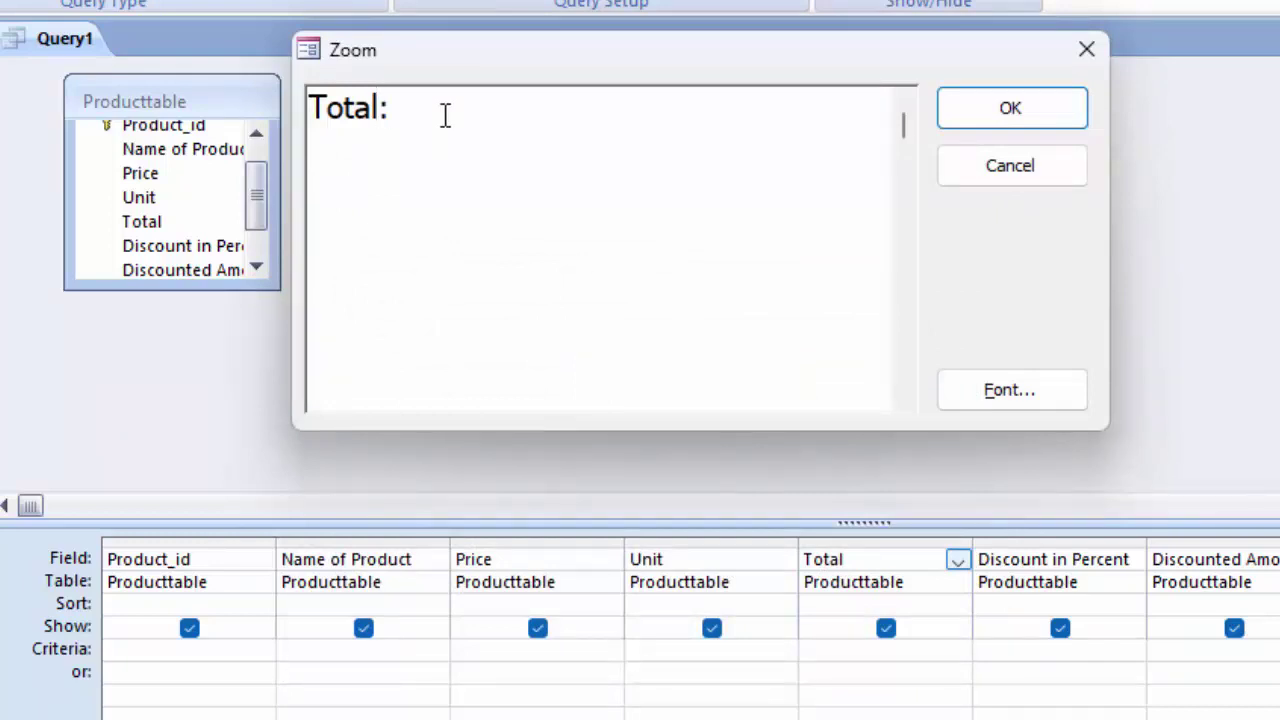
{"action": "type", "text": "["}
{"action": "type", "text": "Price"}
{"action": "type", "text": "]*["}
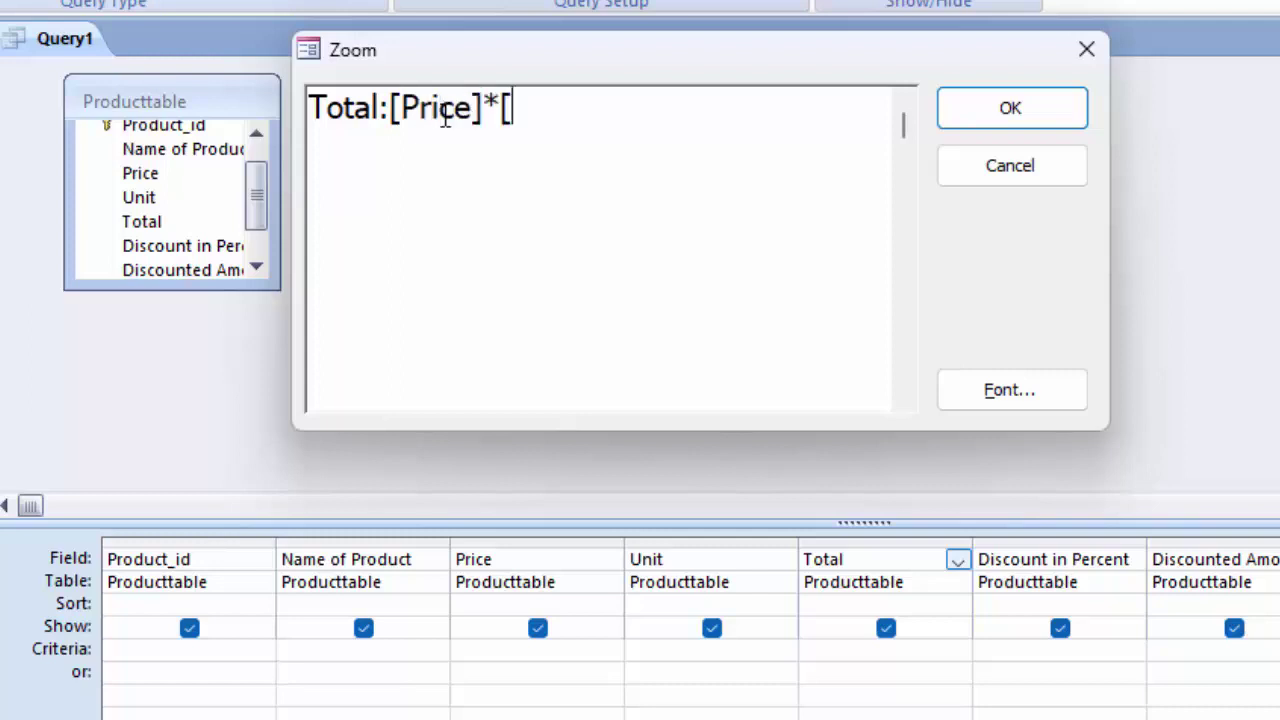
{"action": "type", "text": "Unit["}
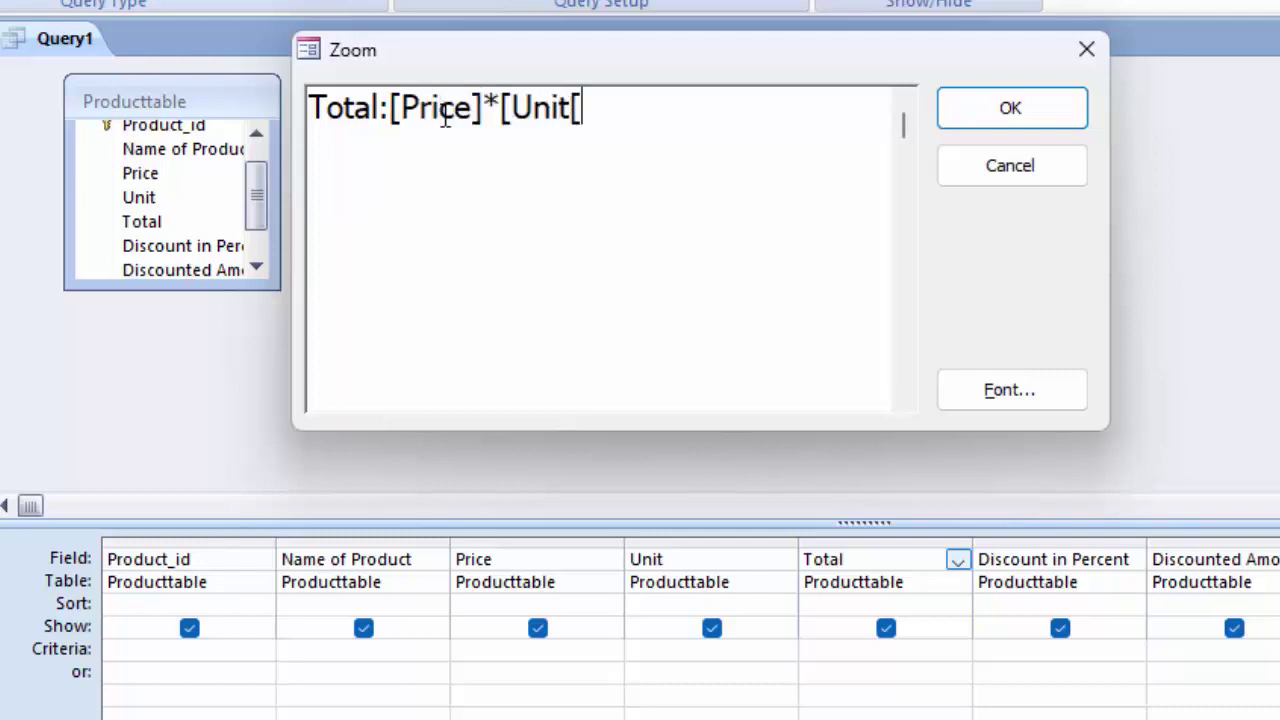
{"action": "key", "text": "BackSpace"}
{"action": "type", "text": "]"}
{"action": "left_click", "coordinate": [960, 120]}
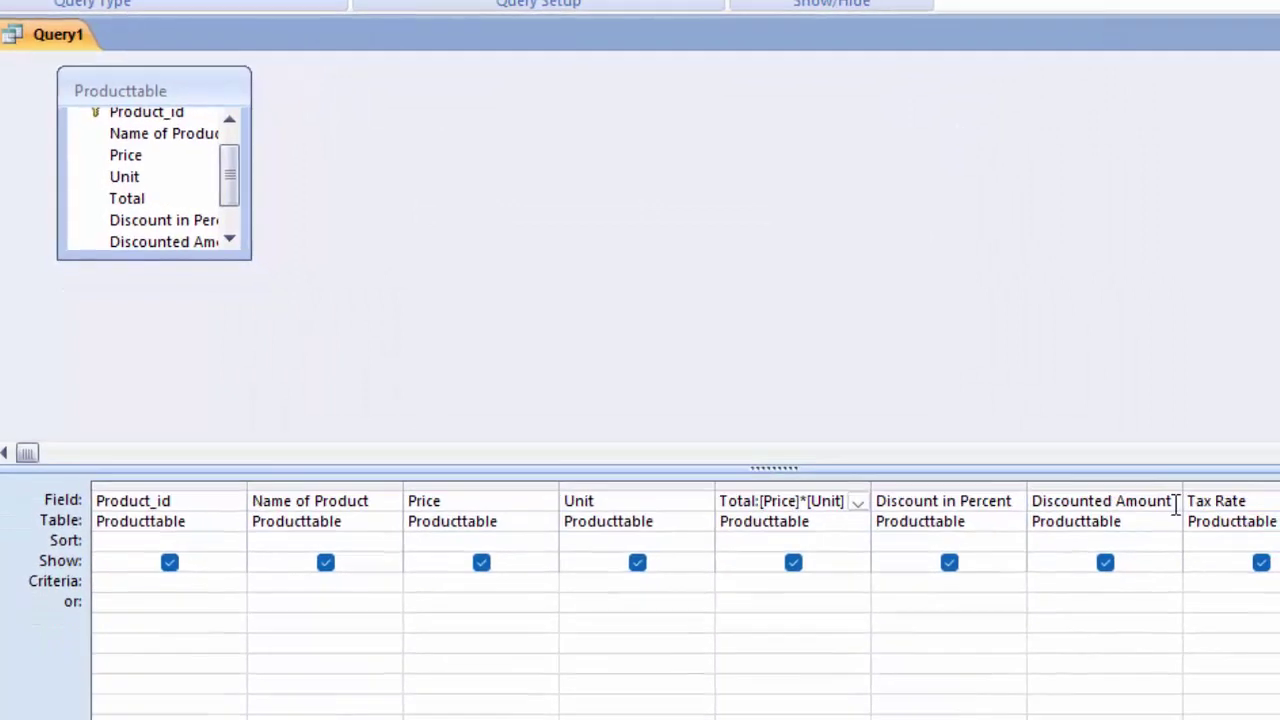
Step: Rewrite the Discounted Amount column as Discounted Amount:[Total]*[Discount in Percent] in the Zoom box
{"action": "right_click", "coordinate": [1170, 502]}
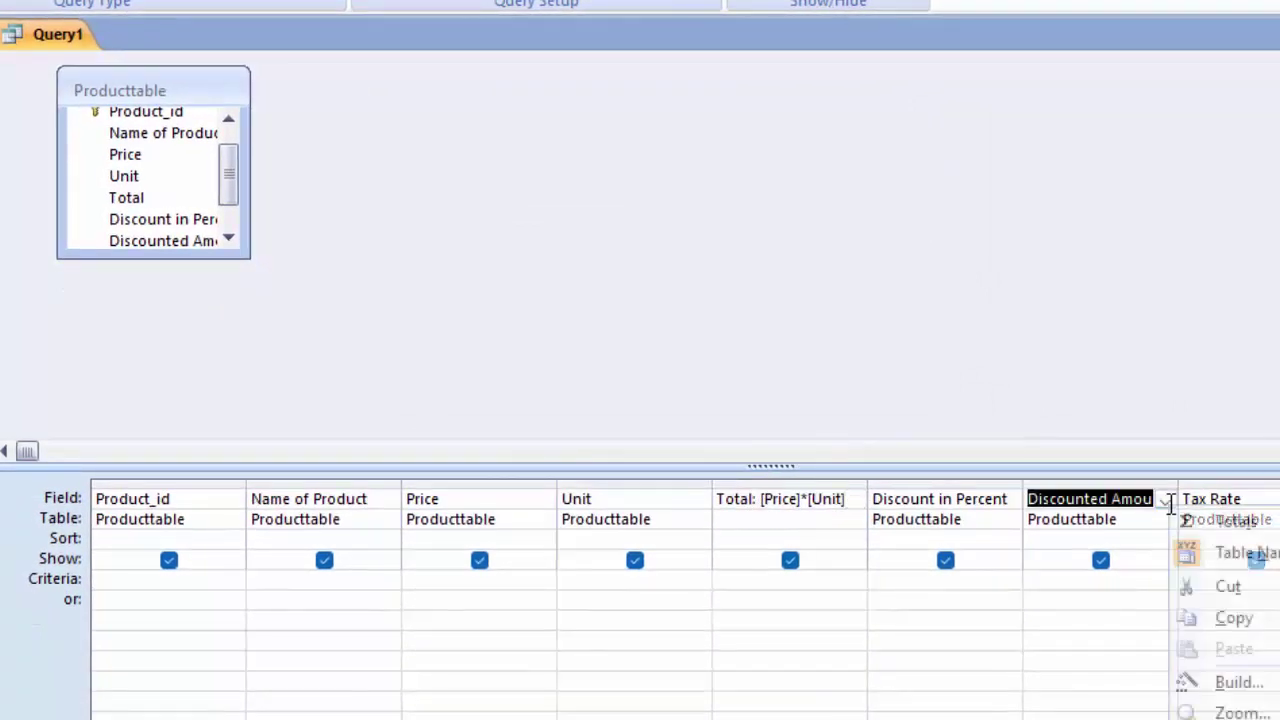
{"action": "left_click", "coordinate": [1218, 712]}
{"action": "left_click", "coordinate": [617, 94]}
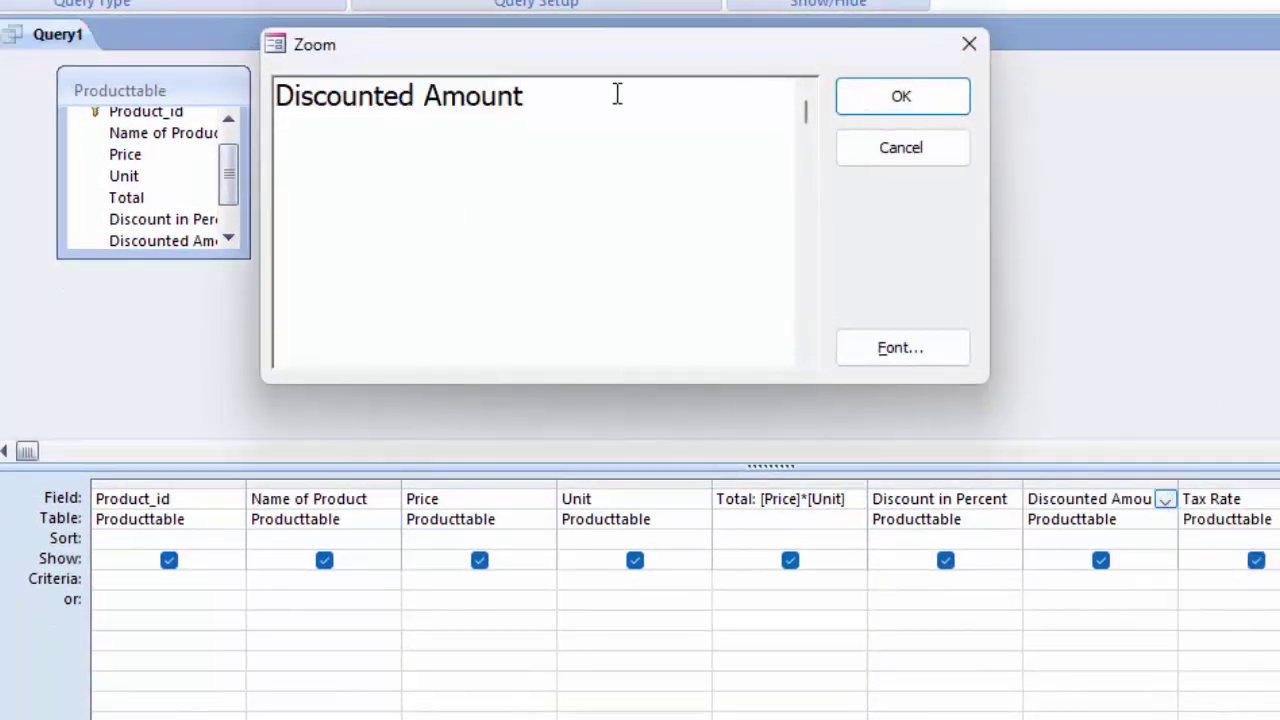
{"action": "type", "text": ":"}
{"action": "type", "text": "["}
{"action": "type", "text": "Total"}
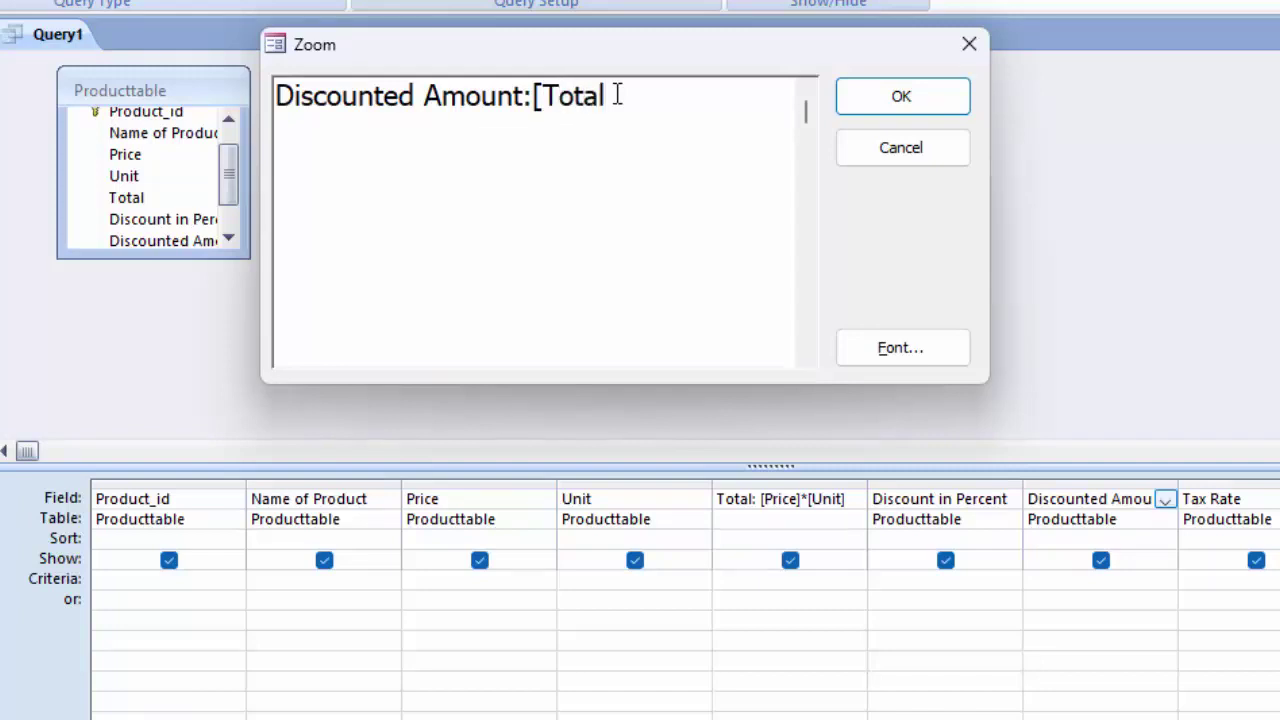
{"action": "type", "text": "]"}
{"action": "type", "text": "[Di"}
{"action": "type", "text": "scount"}
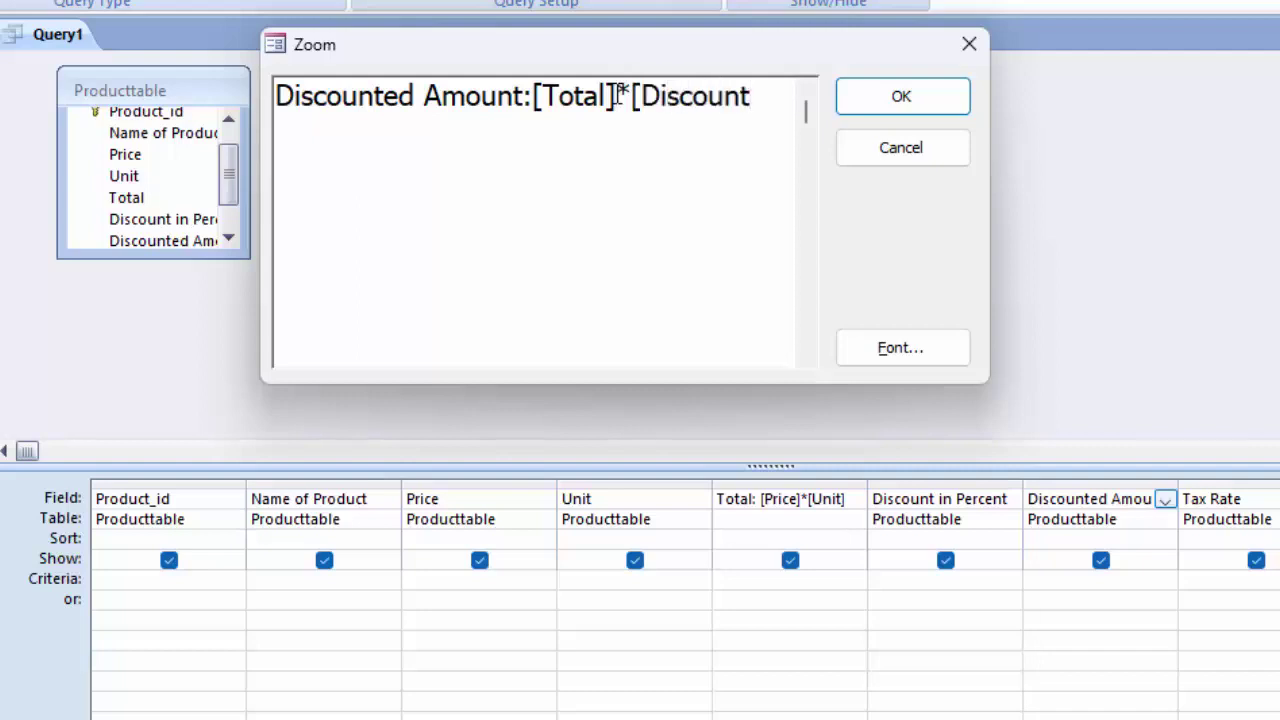
{"action": "type", "text": " in "}
{"action": "type", "text": "percent"}
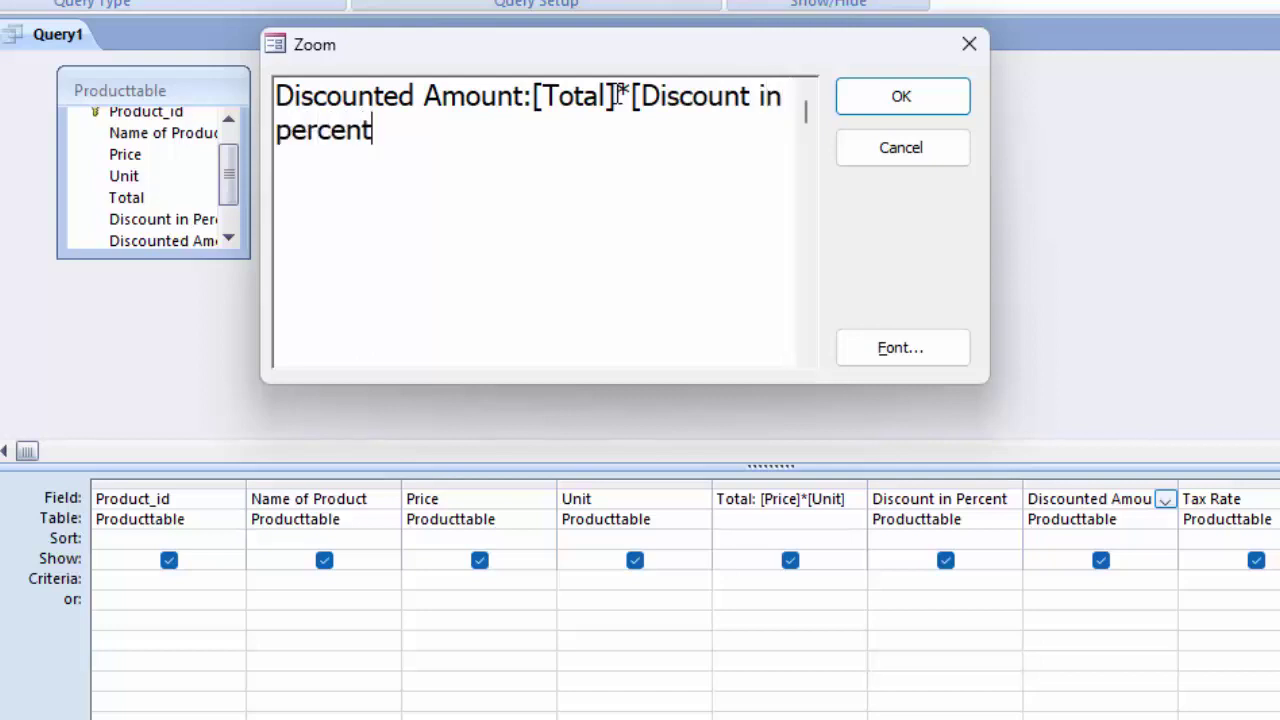
{"action": "key", "text": "BackSpace"}
{"action": "key", "text": "BackSpace"}
{"action": "key", "text": "BackSpace"}
{"action": "key", "text": "BackSpace"}
{"action": "key", "text": "BackSpace"}
{"action": "key", "text": "BackSpace"}
{"action": "key", "text": "BackSpace"}
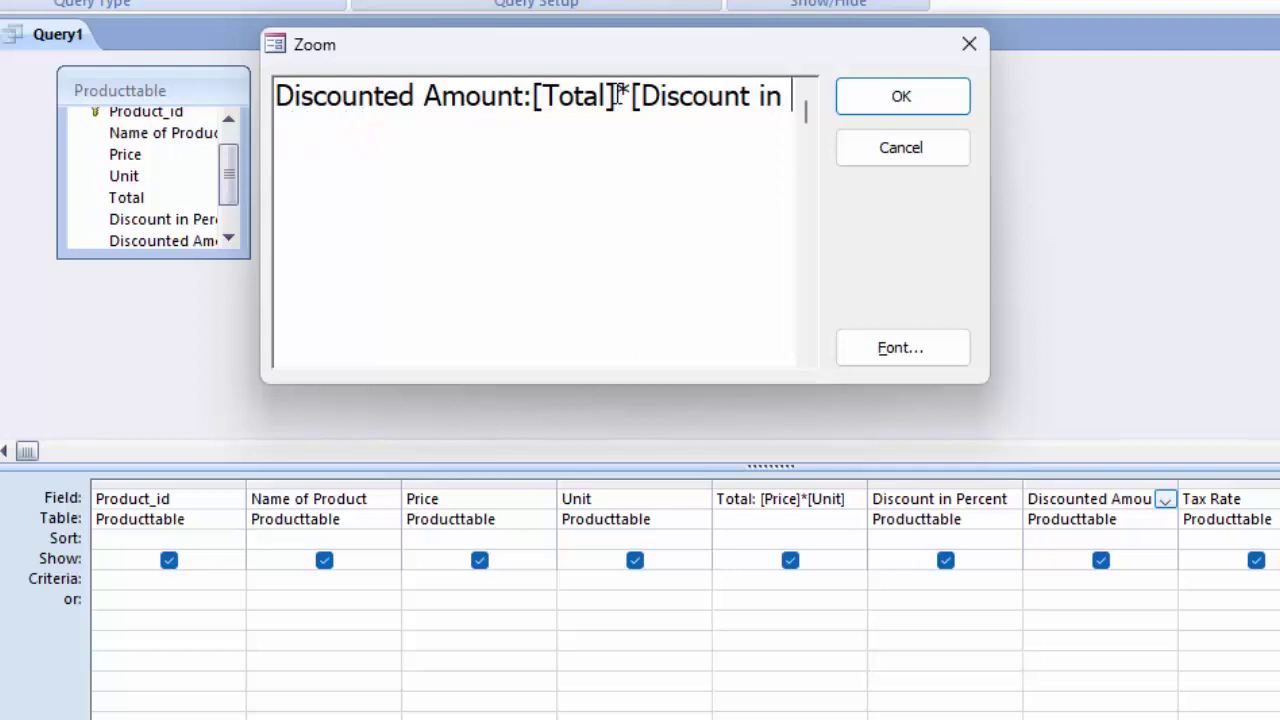
{"action": "type", "text": "Pr"}
{"action": "key", "text": "BackSpace"}
{"action": "type", "text": "er"}
{"action": "type", "text": "cen"}
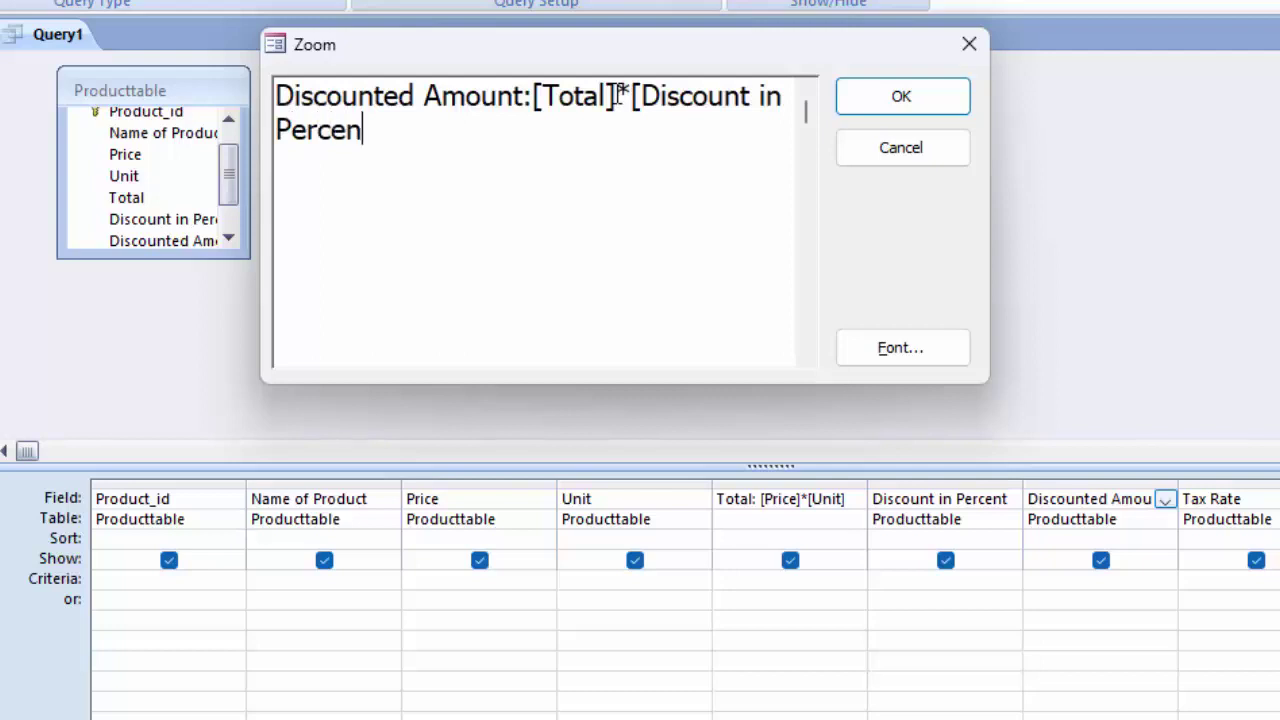
{"action": "type", "text": "t"}
{"action": "left_click", "coordinate": [940, 103]}
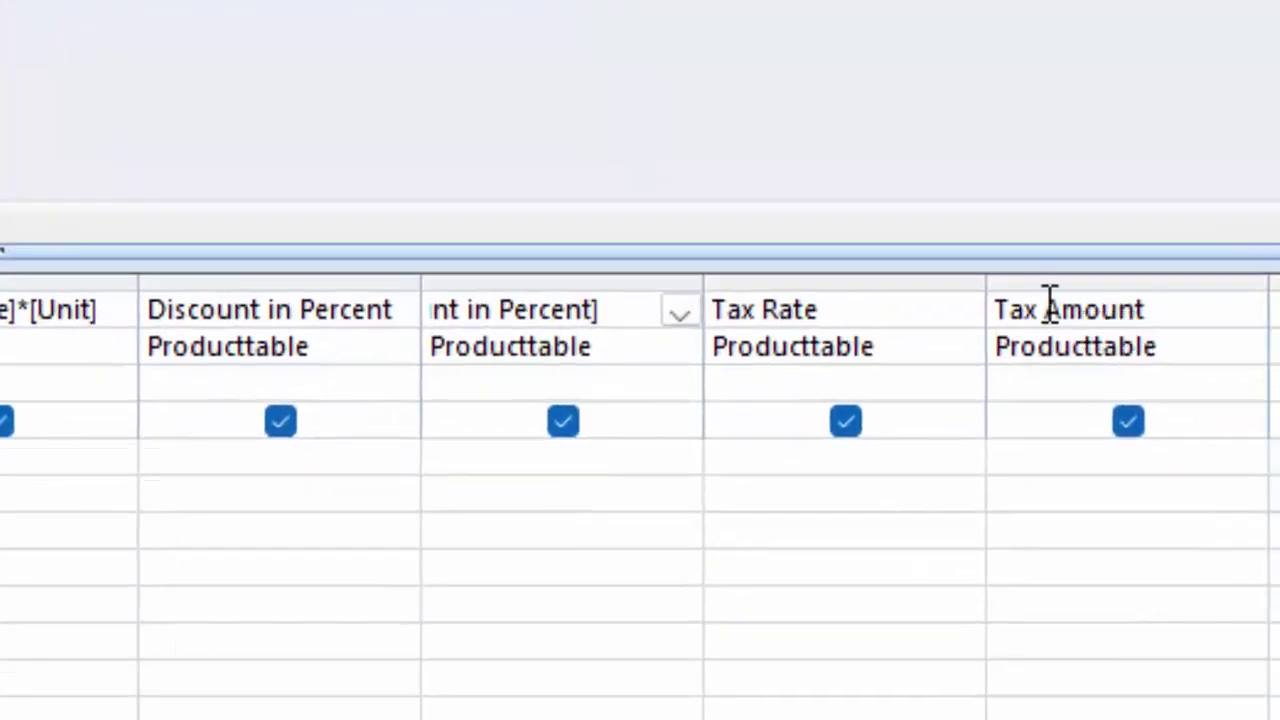
Step: Define the Tax Amount field as Tax Amount:[Total]*[Tax Rate] using the Zoom box
{"action": "left_click", "coordinate": [1187, 309]}
{"action": "key", "text": "shift+F2"}
{"action": "type", "text": ":["}
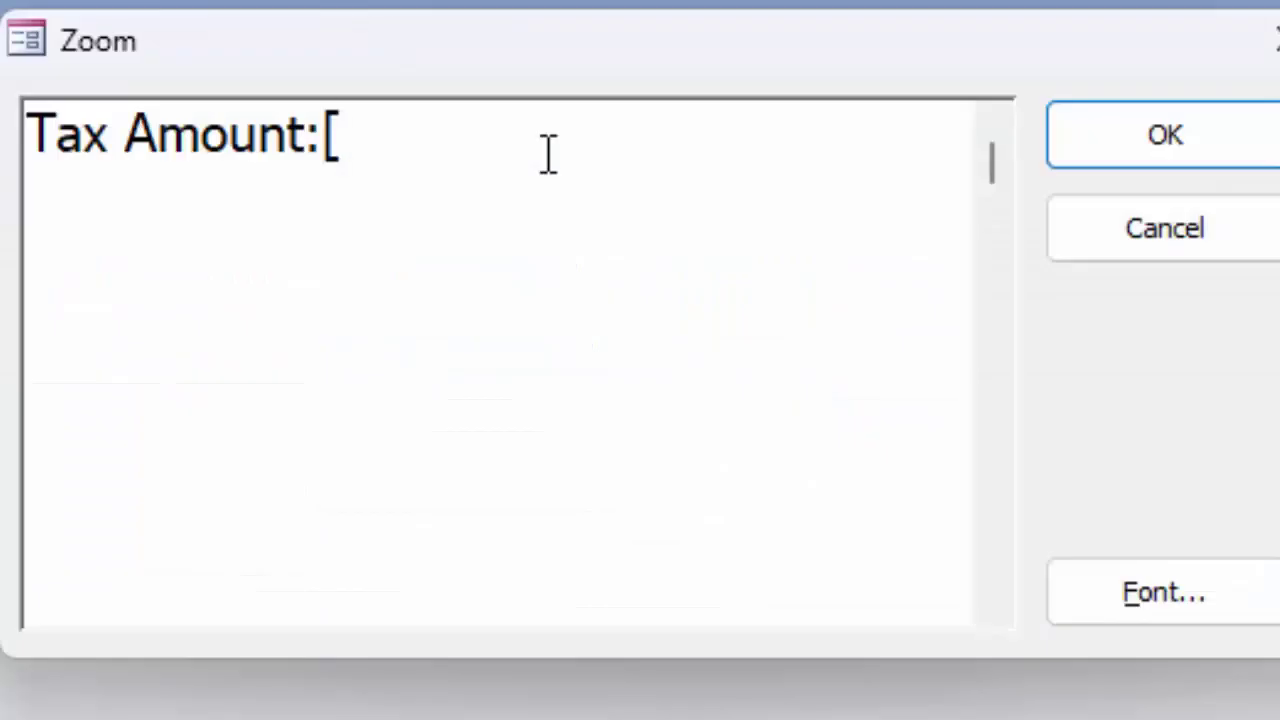
{"action": "type", "text": "Total]*"}
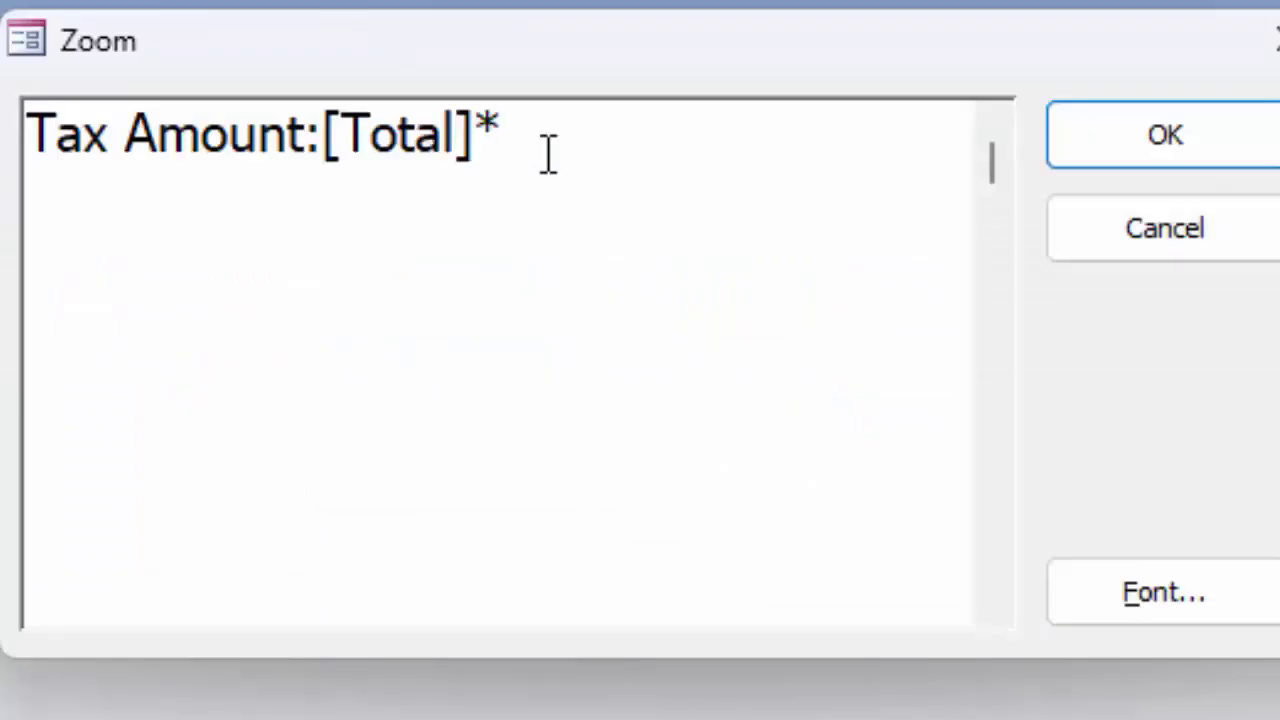
{"action": "type", "text": "[T"}
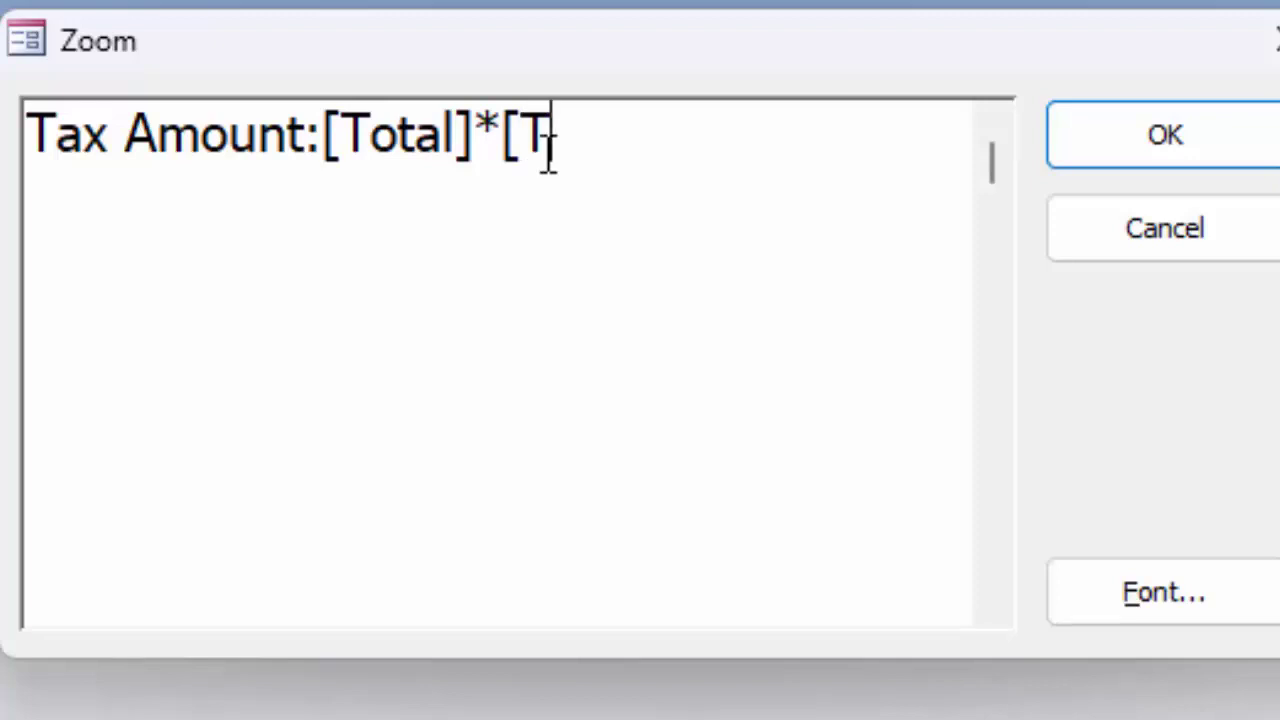
{"action": "type", "text": "ax Rate"}
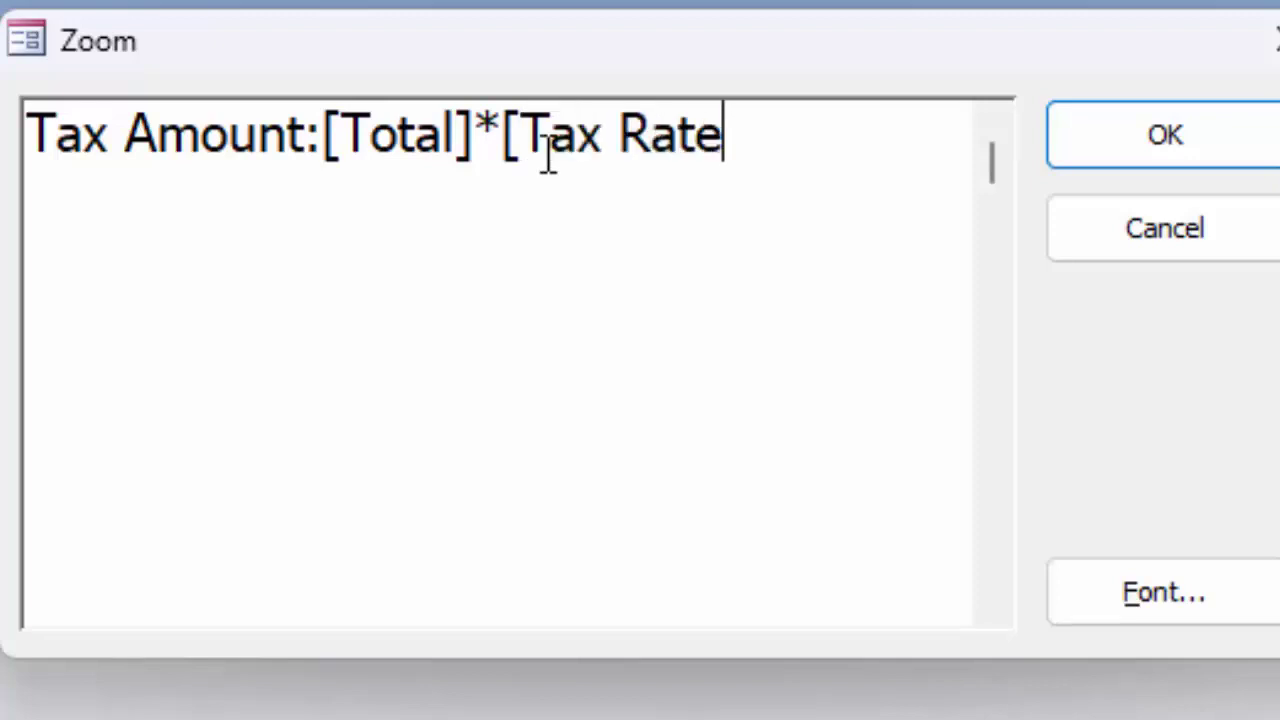
{"action": "type", "text": "]"}
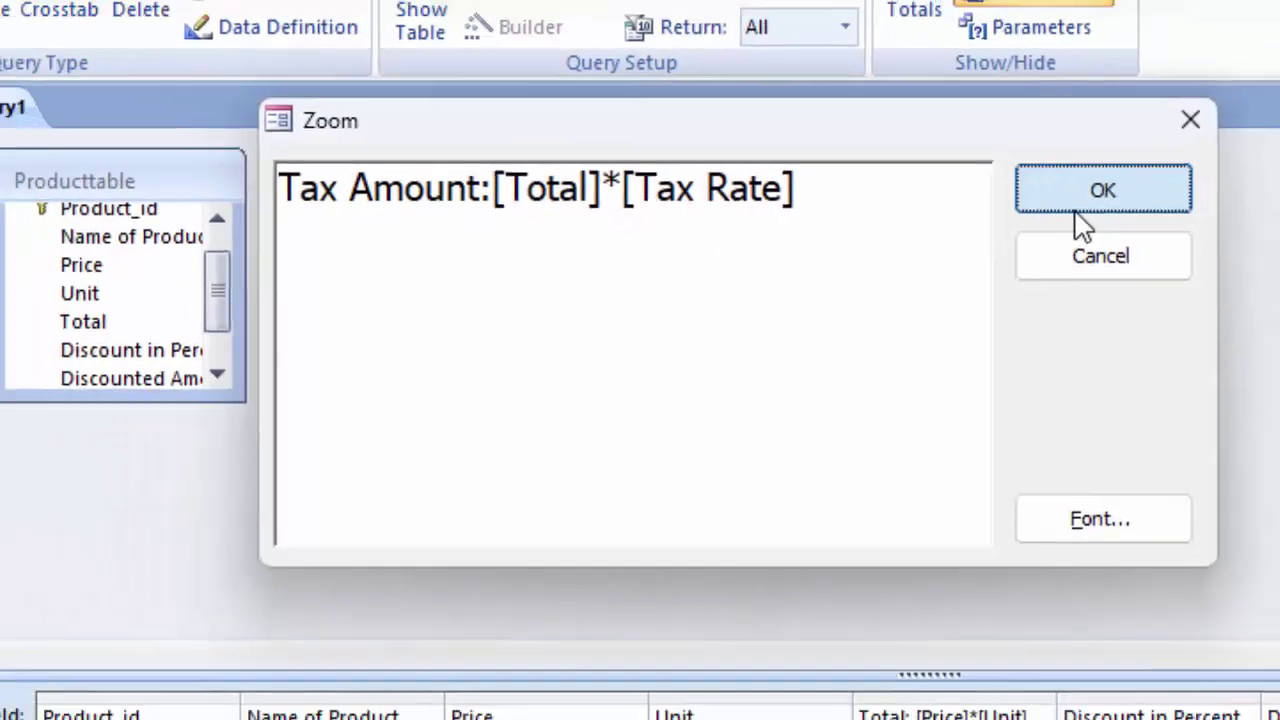
{"action": "left_click", "coordinate": [1075, 208]}
{"action": "left_click", "coordinate": [83, 100]}
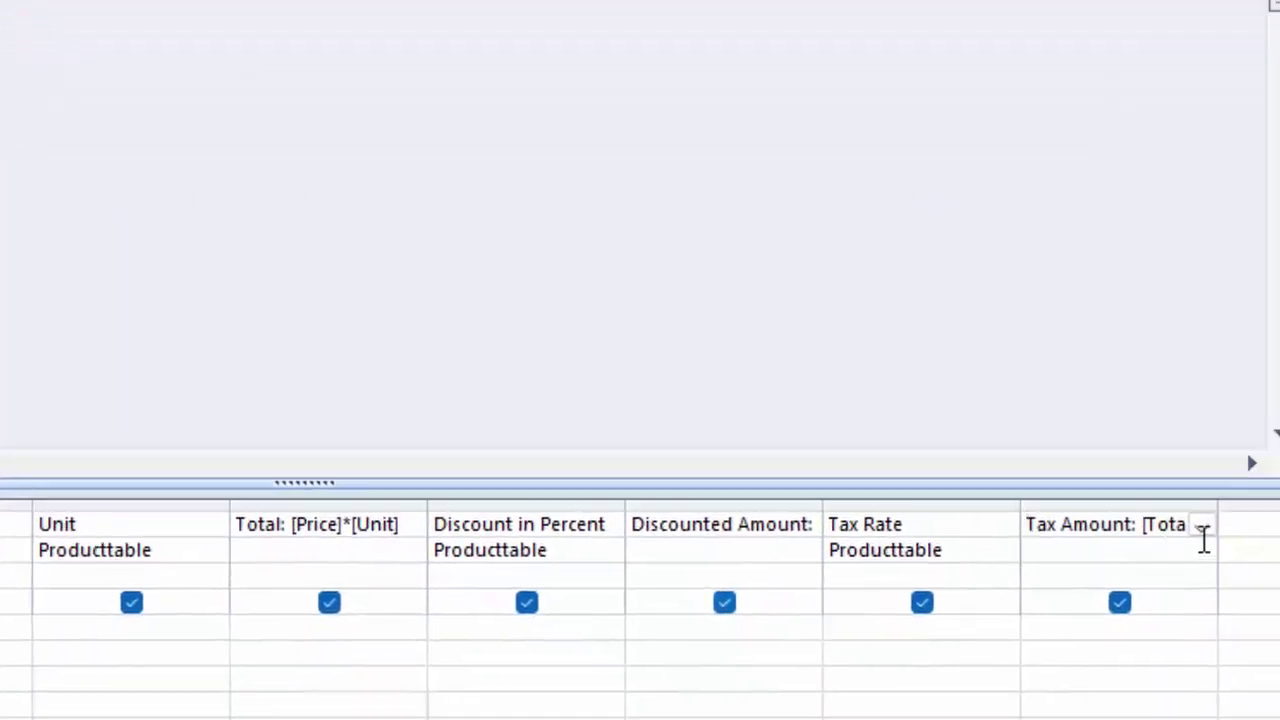
Step: Enter Price After Discount:[Total]-[Discounted Amount] in the next empty field's Zoom box, fixing capitalisation
{"action": "right_click", "coordinate": [1257, 520]}
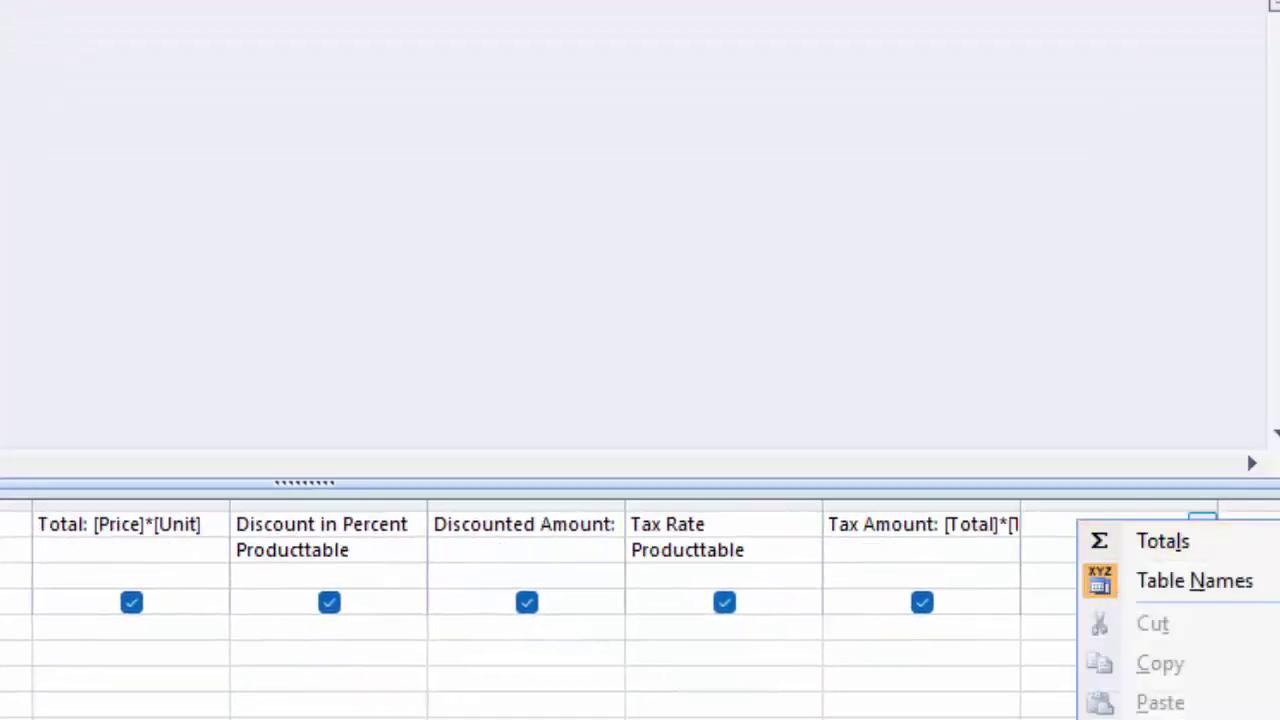
{"action": "key", "text": "z"}
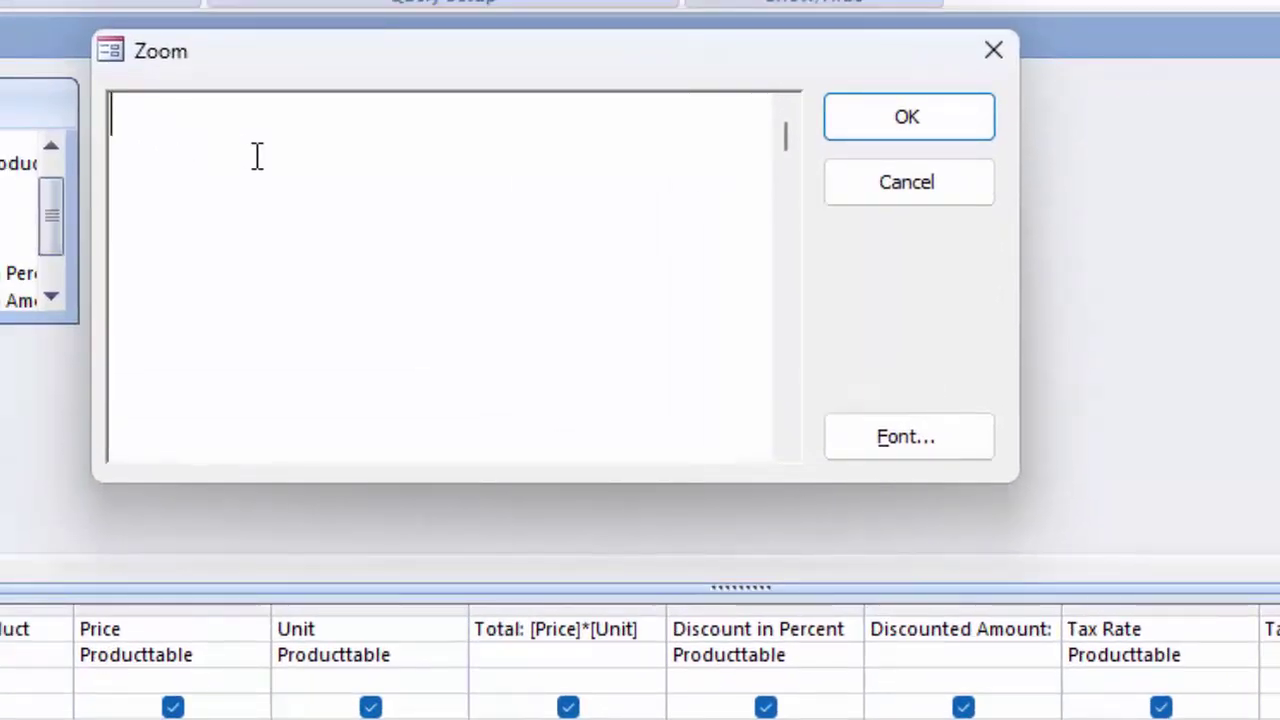
{"action": "type", "text": "Price "}
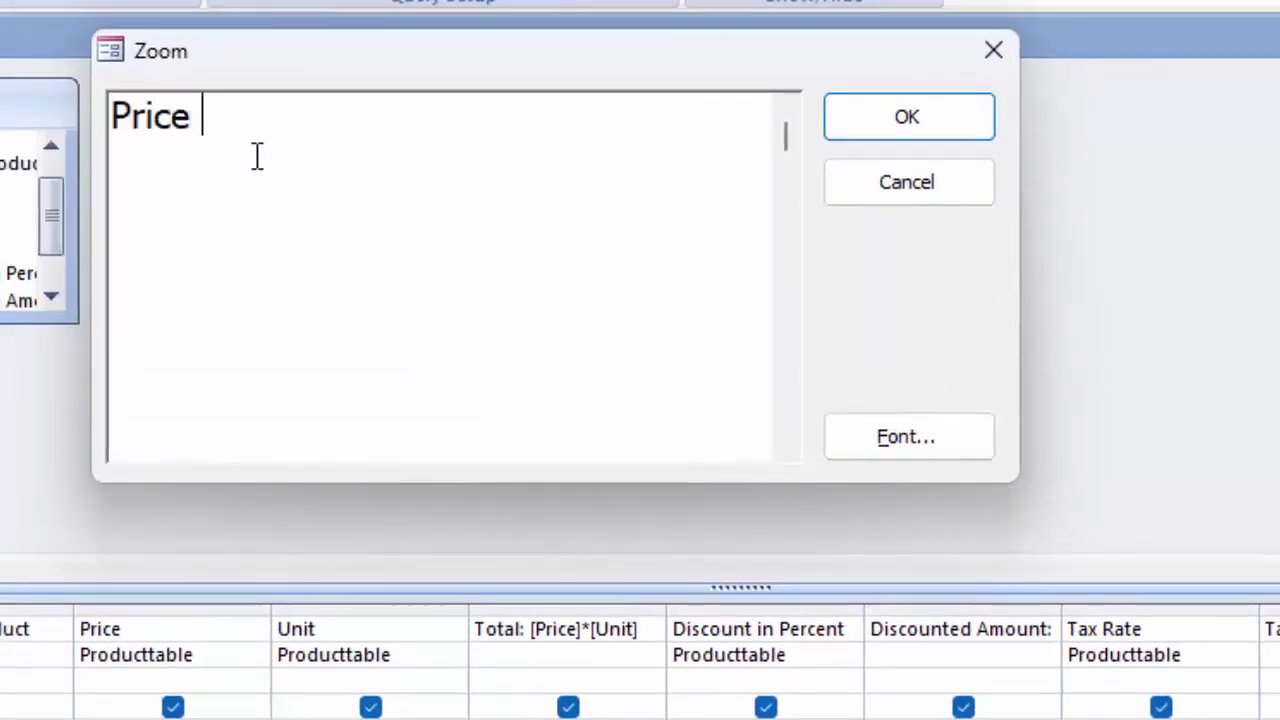
{"action": "type", "text": "afy"}
{"action": "key", "text": "BackSpace"}
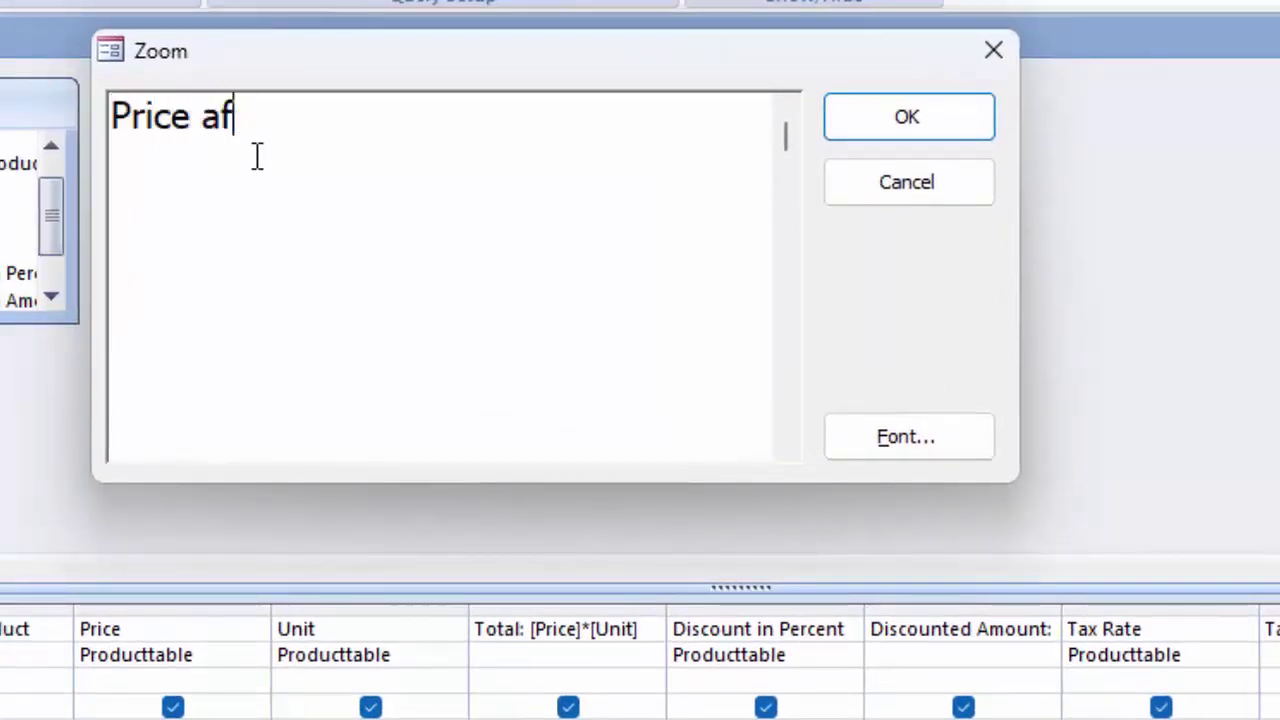
{"action": "key", "text": "BackSpace"}
{"action": "key", "text": "BackSpace"}
{"action": "type", "text": "Af"}
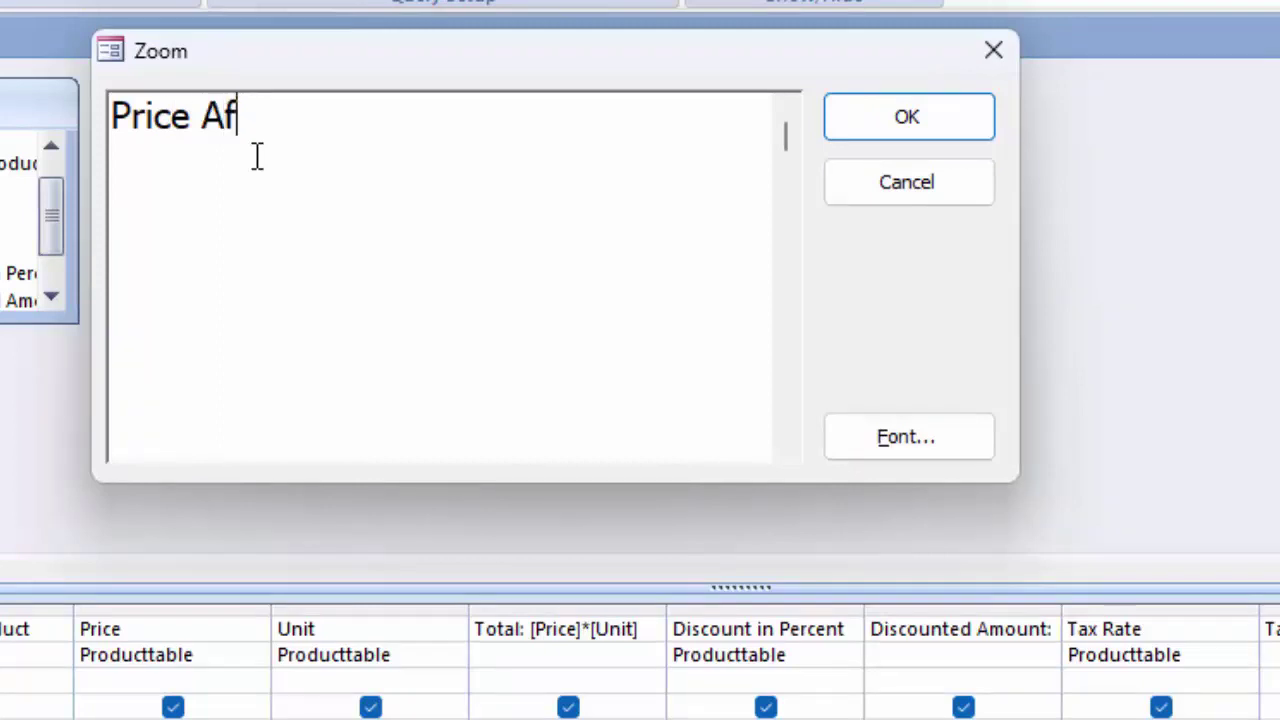
{"action": "type", "text": "ter Di"}
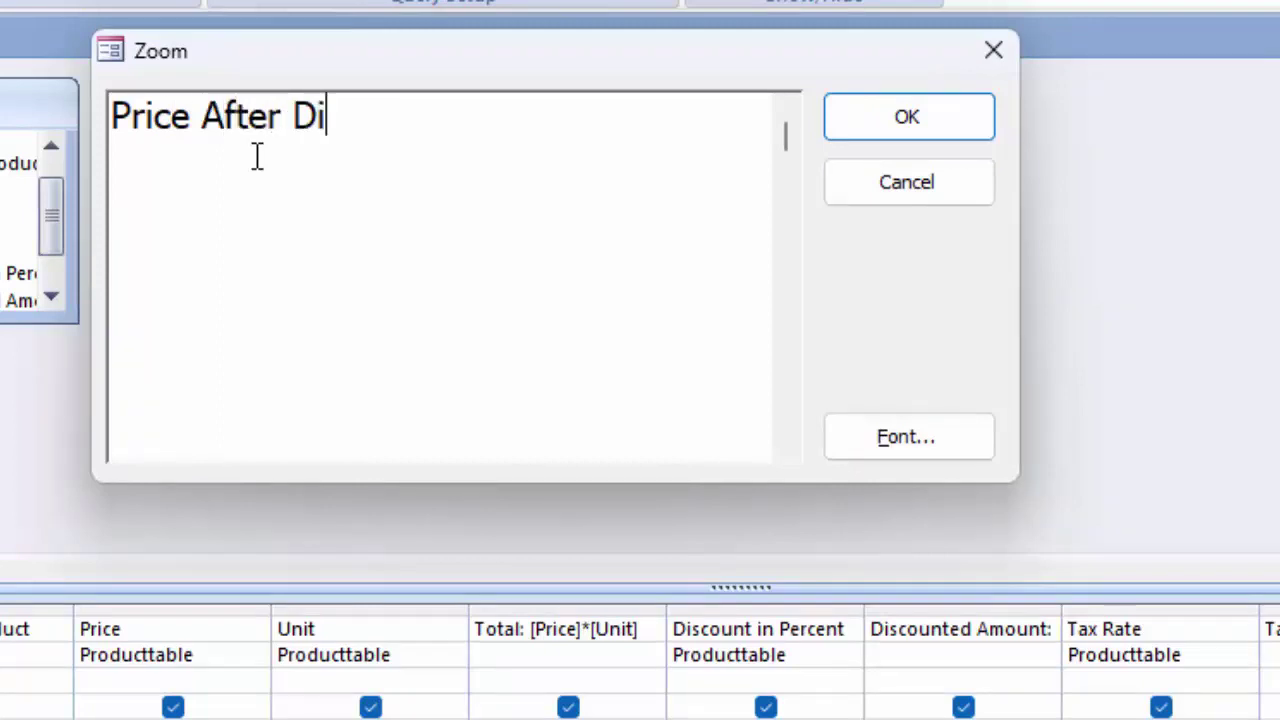
{"action": "type", "text": "scount"}
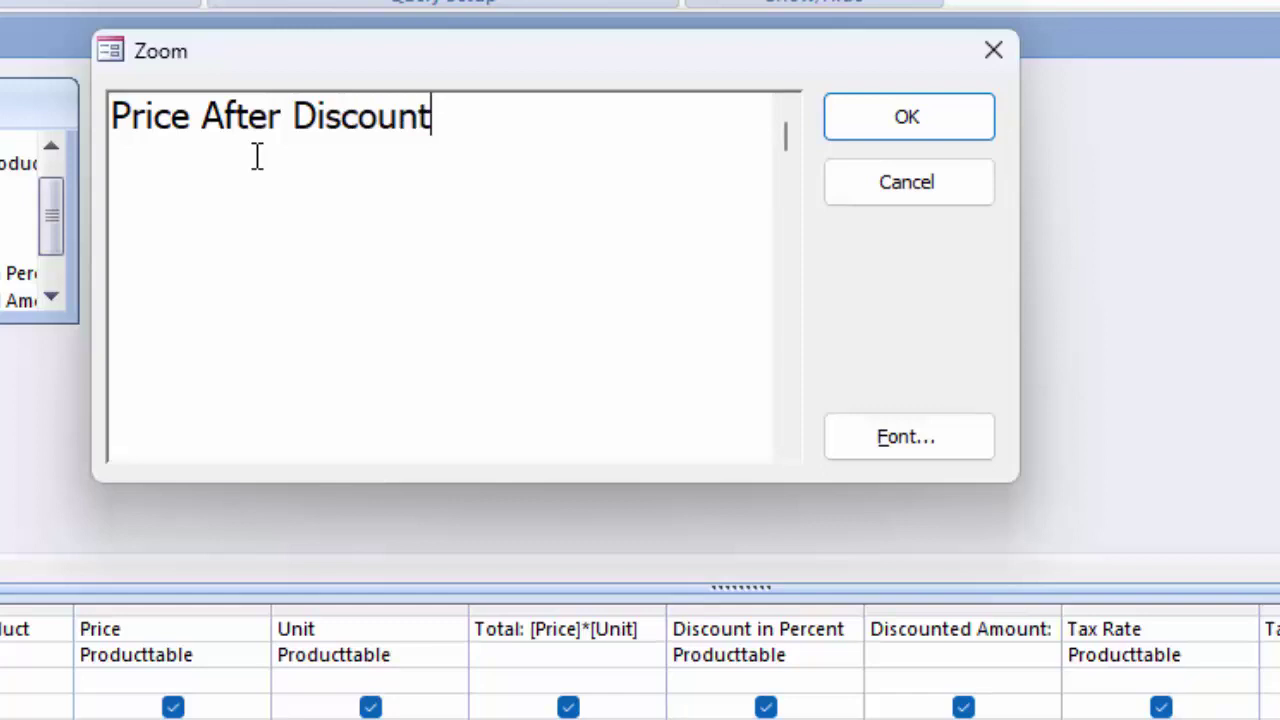
{"action": "type", "text": ":"}
{"action": "type", "text": "["}
{"action": "type", "text": "T"}
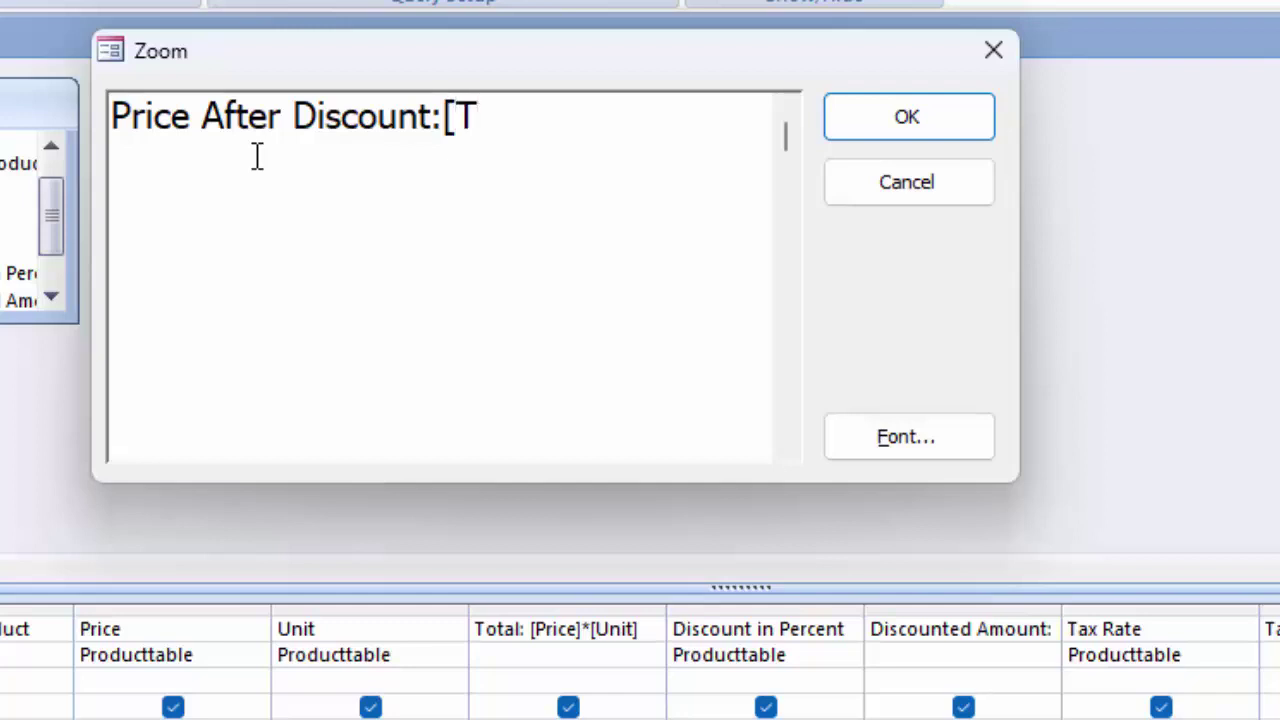
{"action": "type", "text": "otal"}
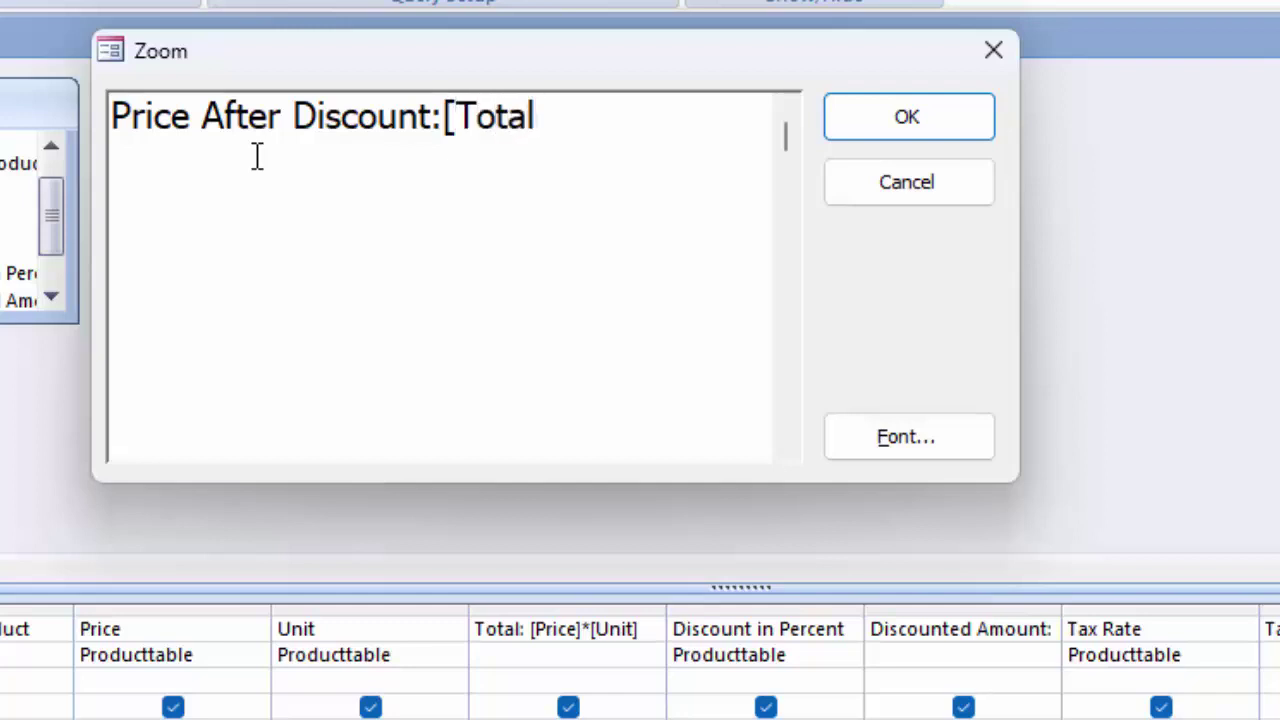
{"action": "type", "text": "]"}
{"action": "type", "text": "-[D"}
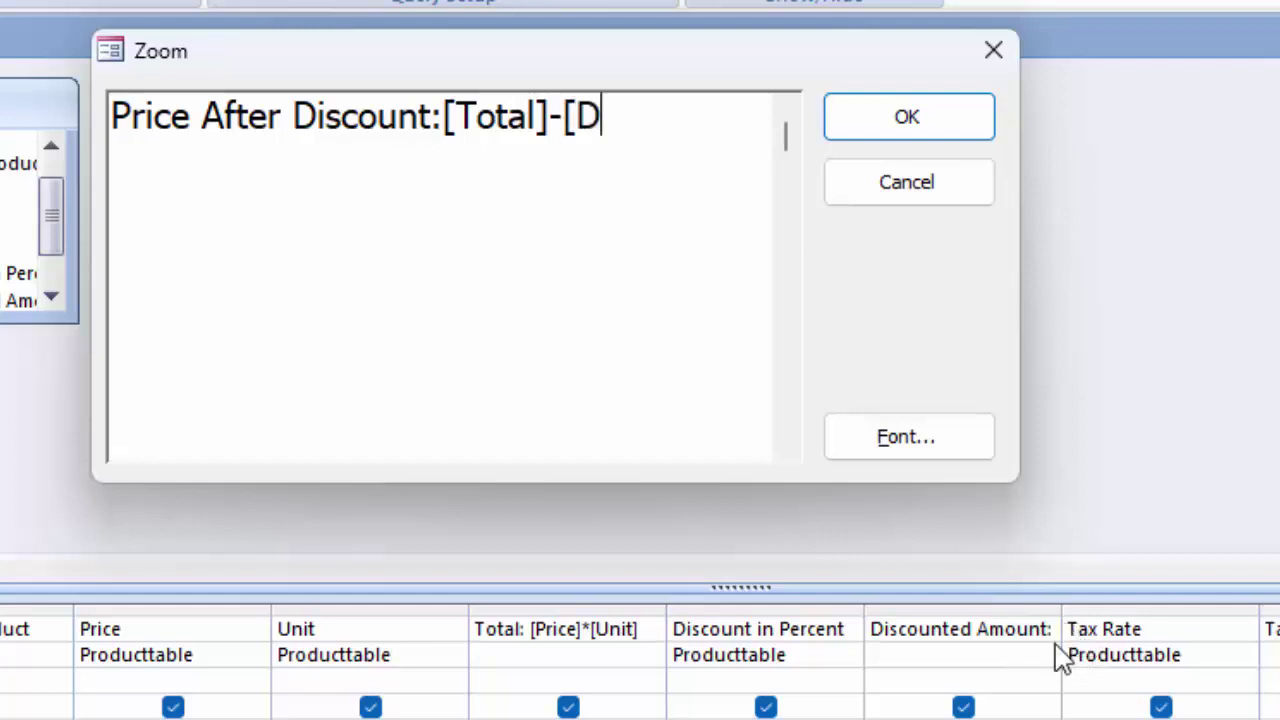
{"action": "type", "text": "iscoun"}
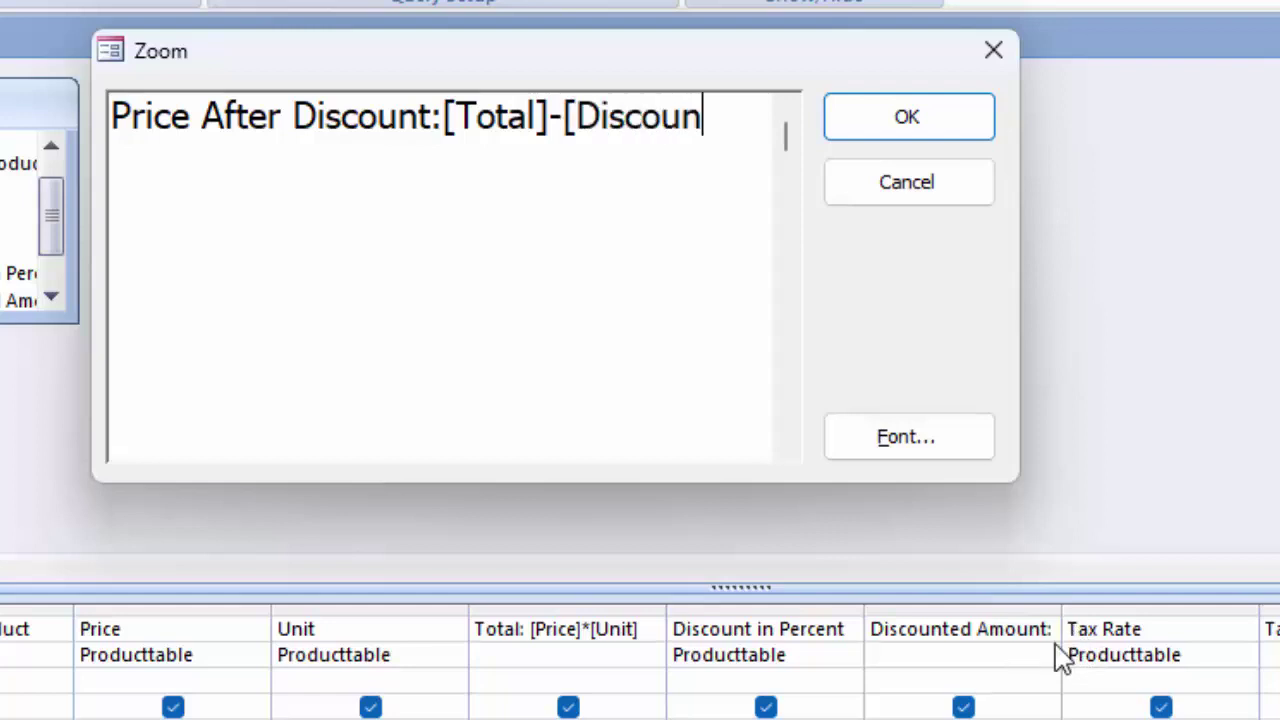
{"action": "type", "text": "ted a"}
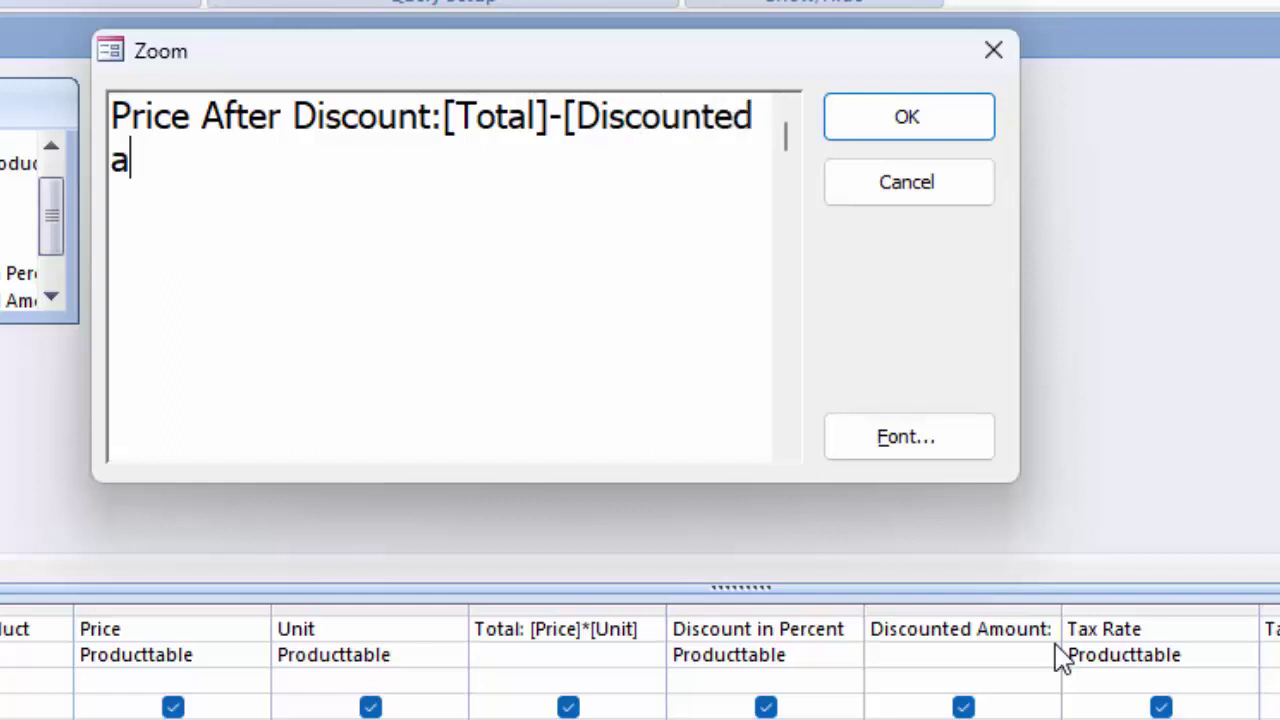
{"action": "type", "text": "mount]"}
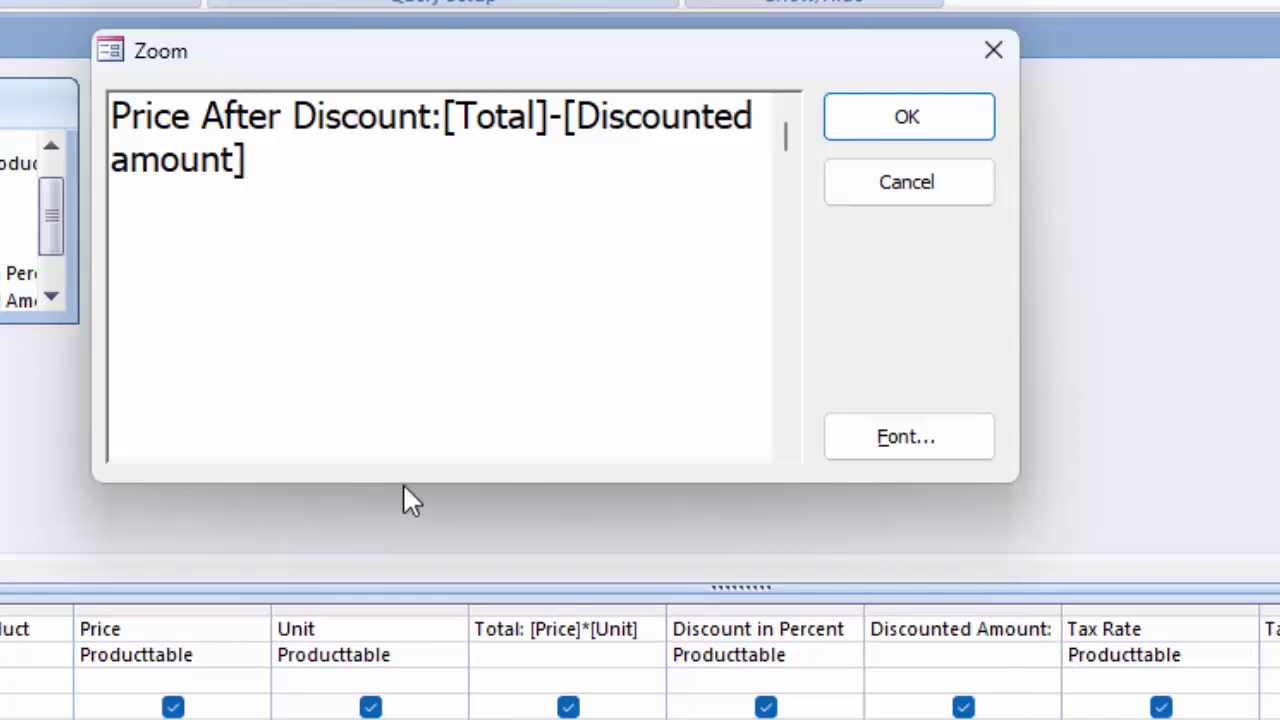
{"action": "left_click", "coordinate": [131, 160]}
{"action": "key", "text": "BackSpace"}
{"action": "type", "text": "A"}
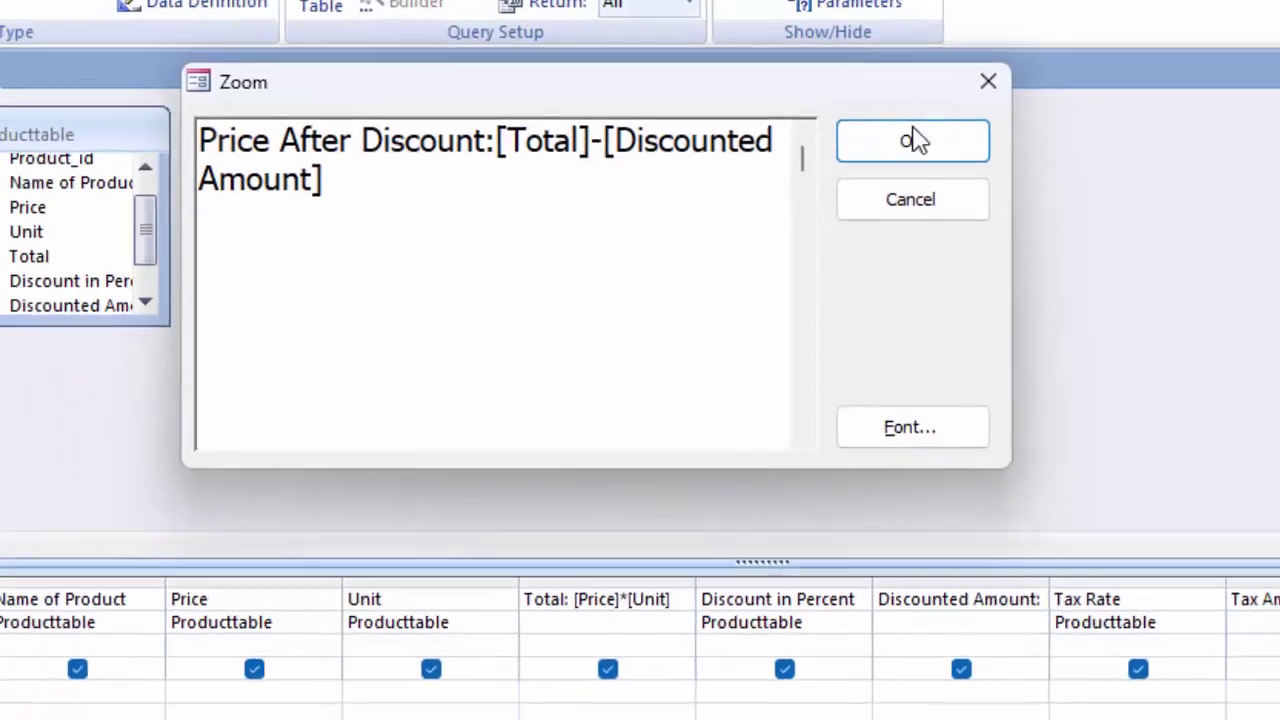
{"action": "left_click", "coordinate": [914, 141]}
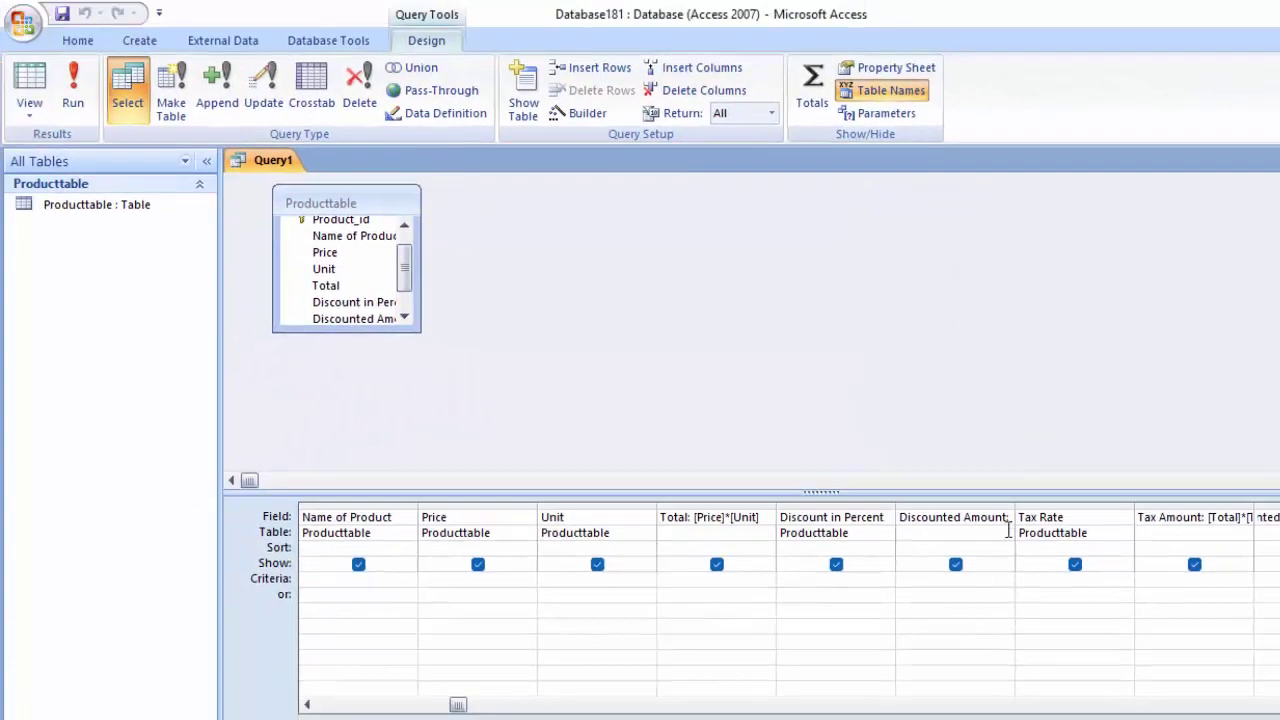
Step: Widen the Discounted Amount column in the grid and run the query to view results
{"action": "left_click_drag", "start_coordinate": [1055, 532], "coordinate": [1104, 545]}
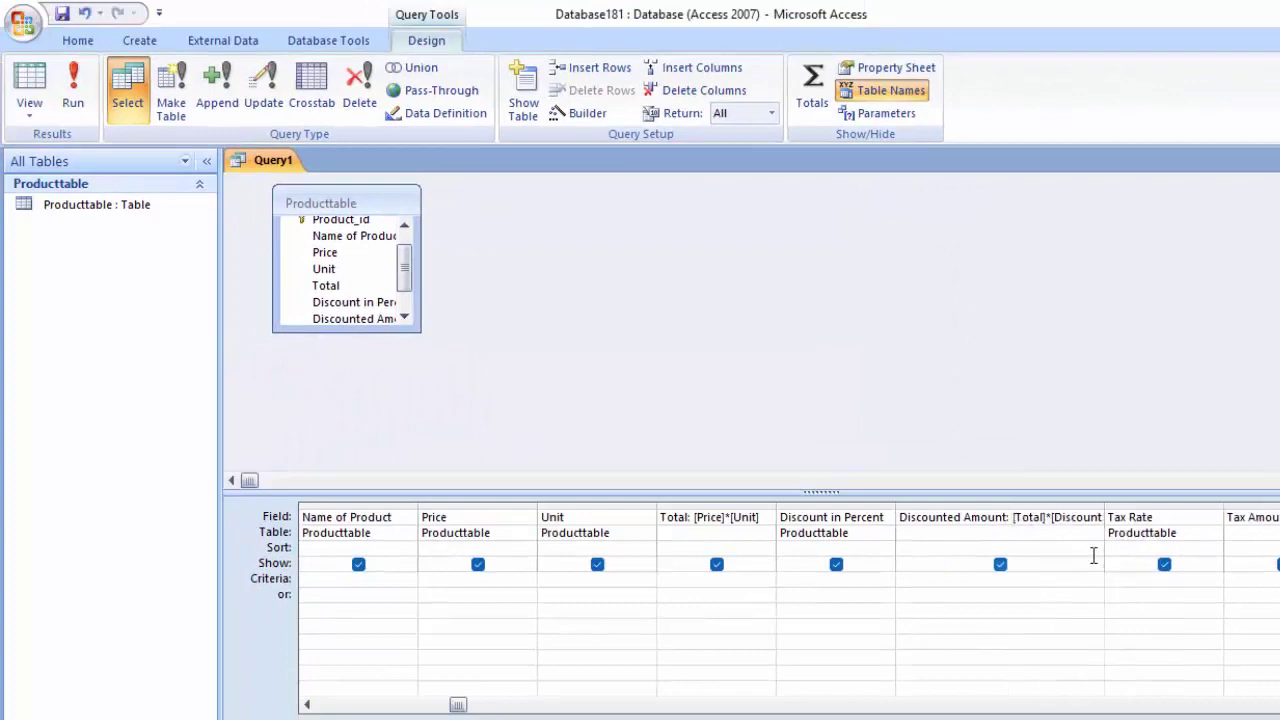
{"action": "left_click", "coordinate": [73, 90]}
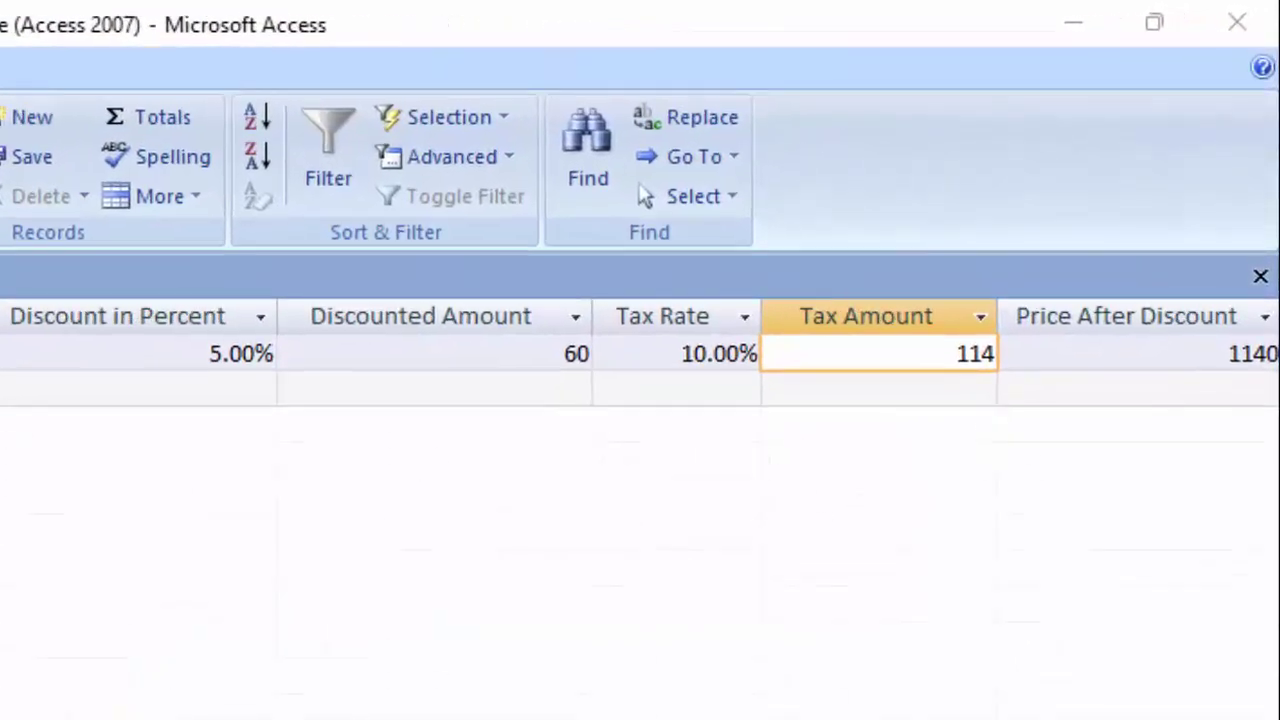
Step: Check the Tax Amount and Price After Discount values in the datasheet, then return to Design View
{"action": "key", "text": "F2"}
{"action": "scroll", "coordinate": [640, 353], "scroll_direction": "right", "scroll_amount": 3}
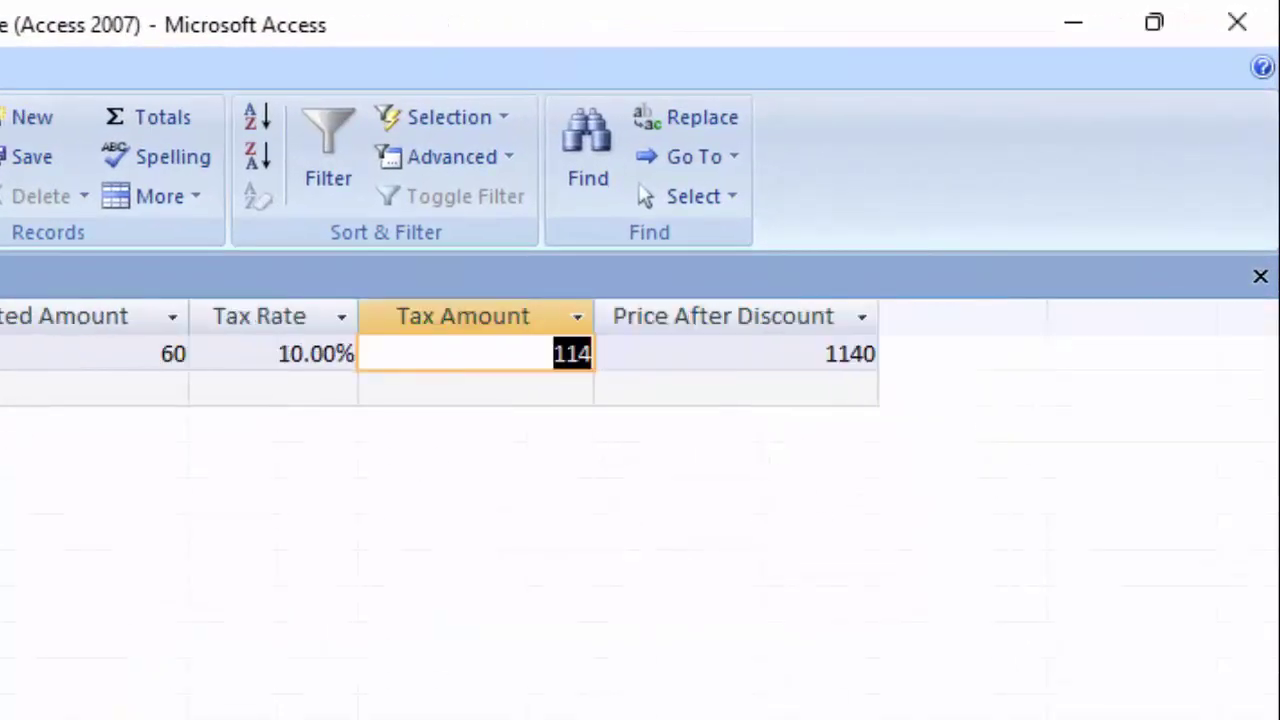
{"action": "left_click_drag", "start_coordinate": [823, 354], "coordinate": [890, 345]}
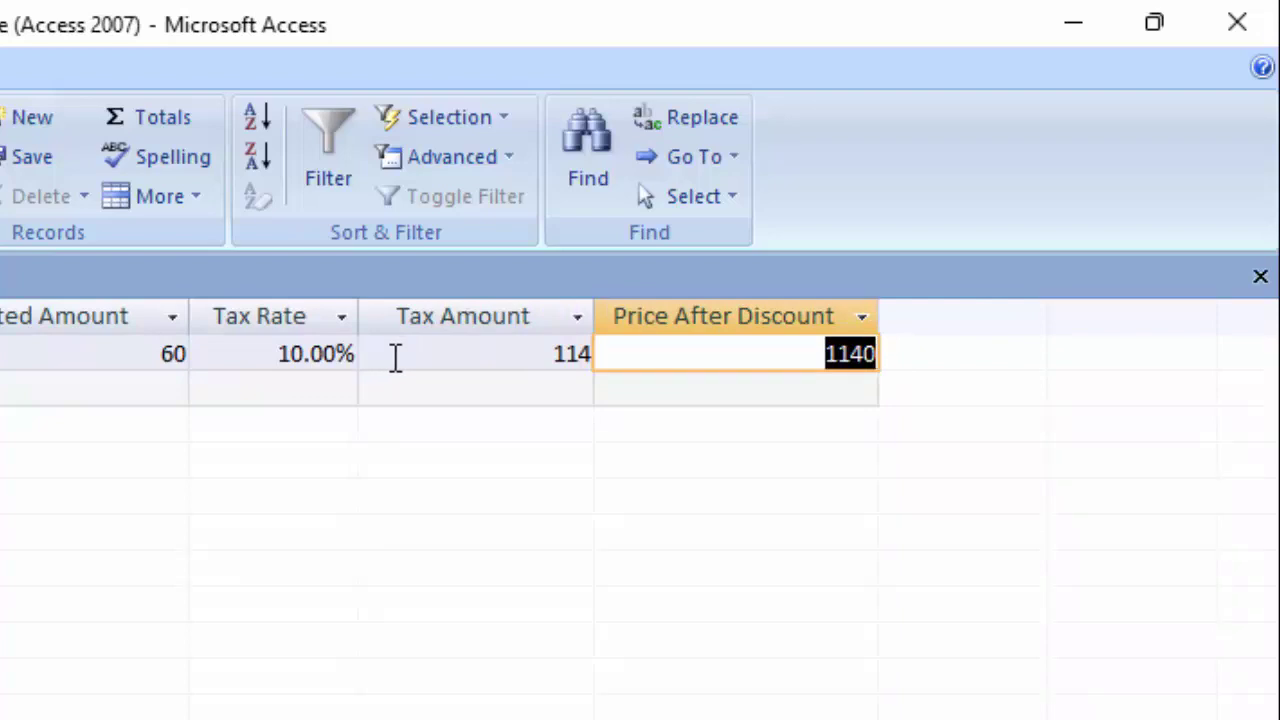
{"action": "key", "text": "F2"}
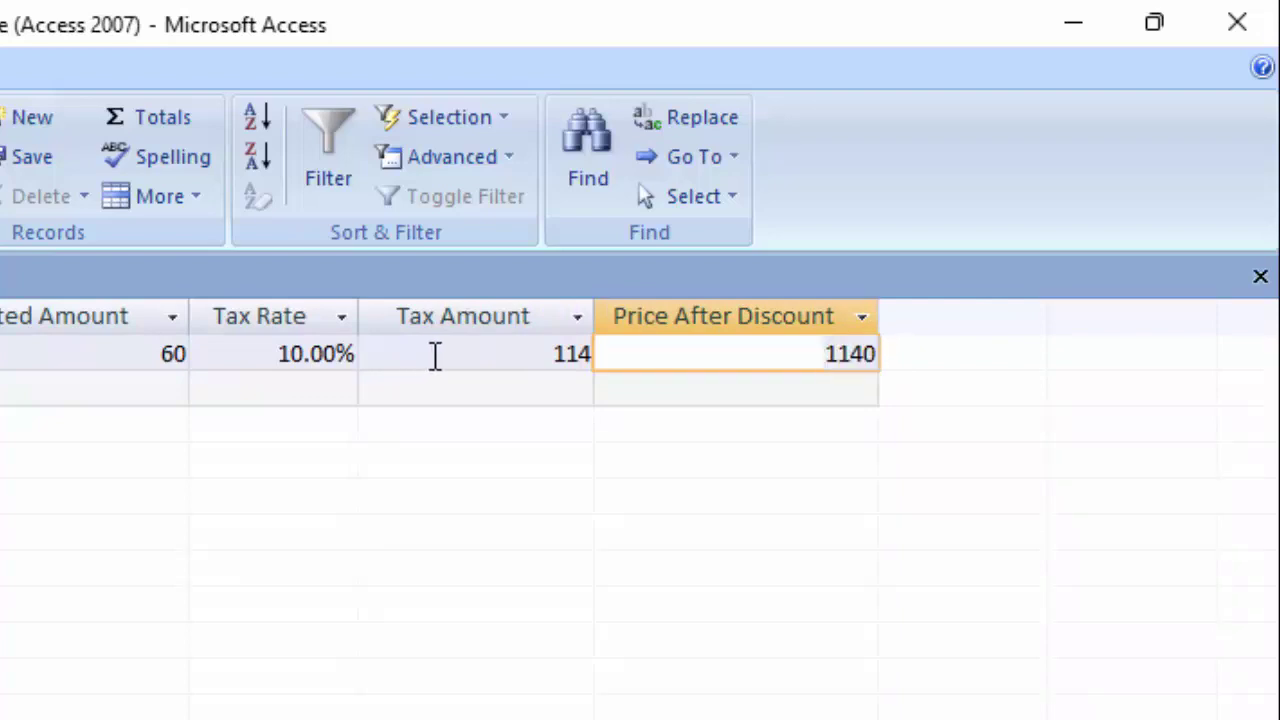
{"action": "left_click", "coordinate": [436, 355]}
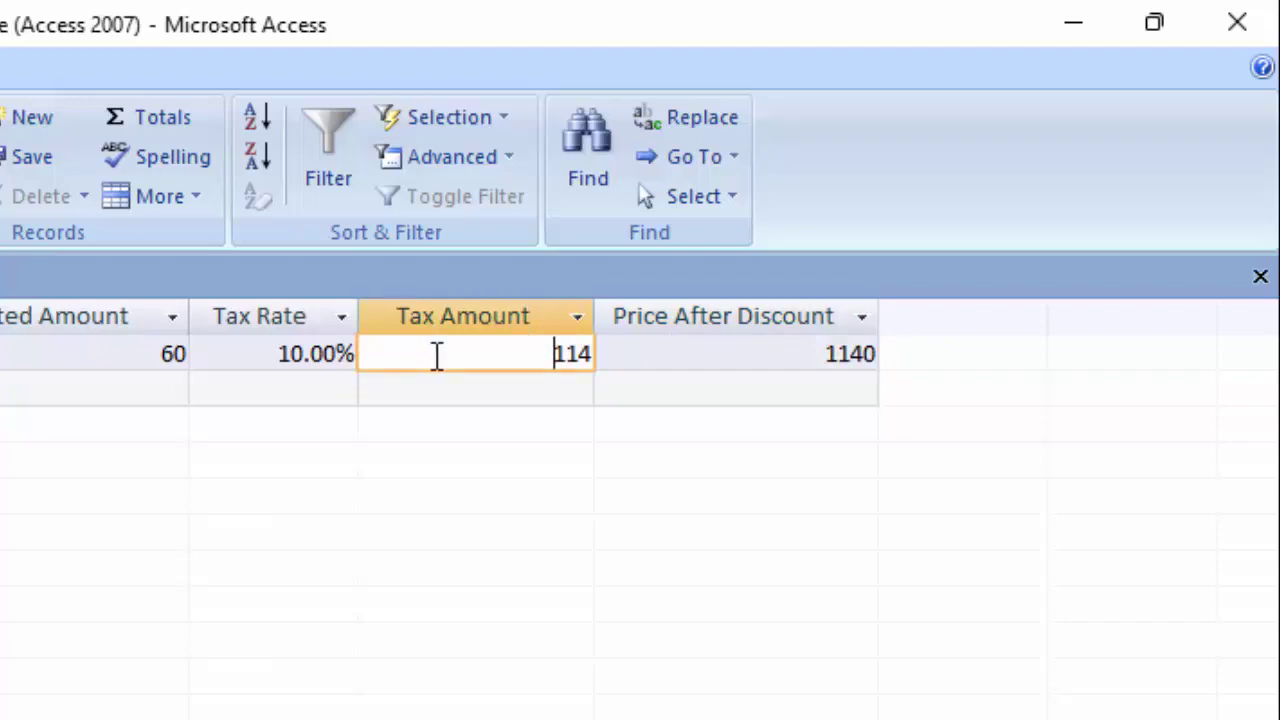
{"action": "left_click", "coordinate": [26, 80]}
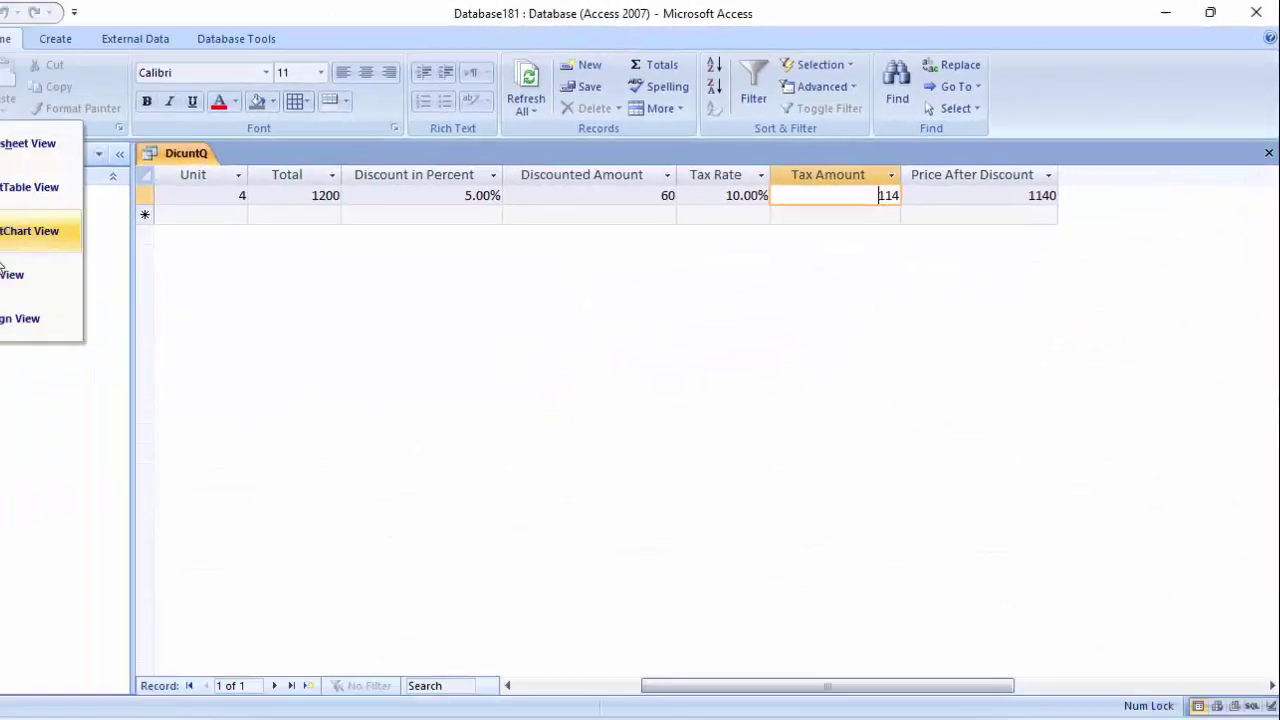
{"action": "left_click", "coordinate": [75, 295]}
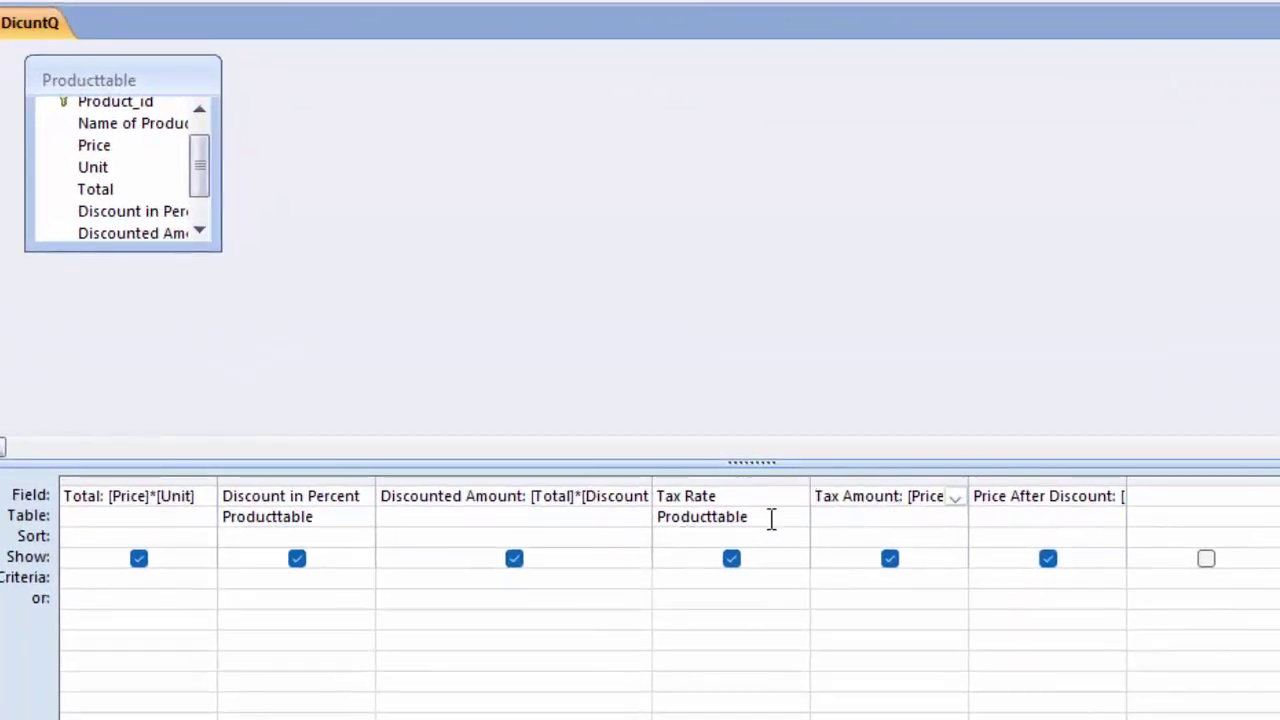
Step: Review the Tax Amount expression [Price After Discount]*[Tax Rate] in Zoom and close it unchanged
{"action": "right_click", "coordinate": [848, 502]}
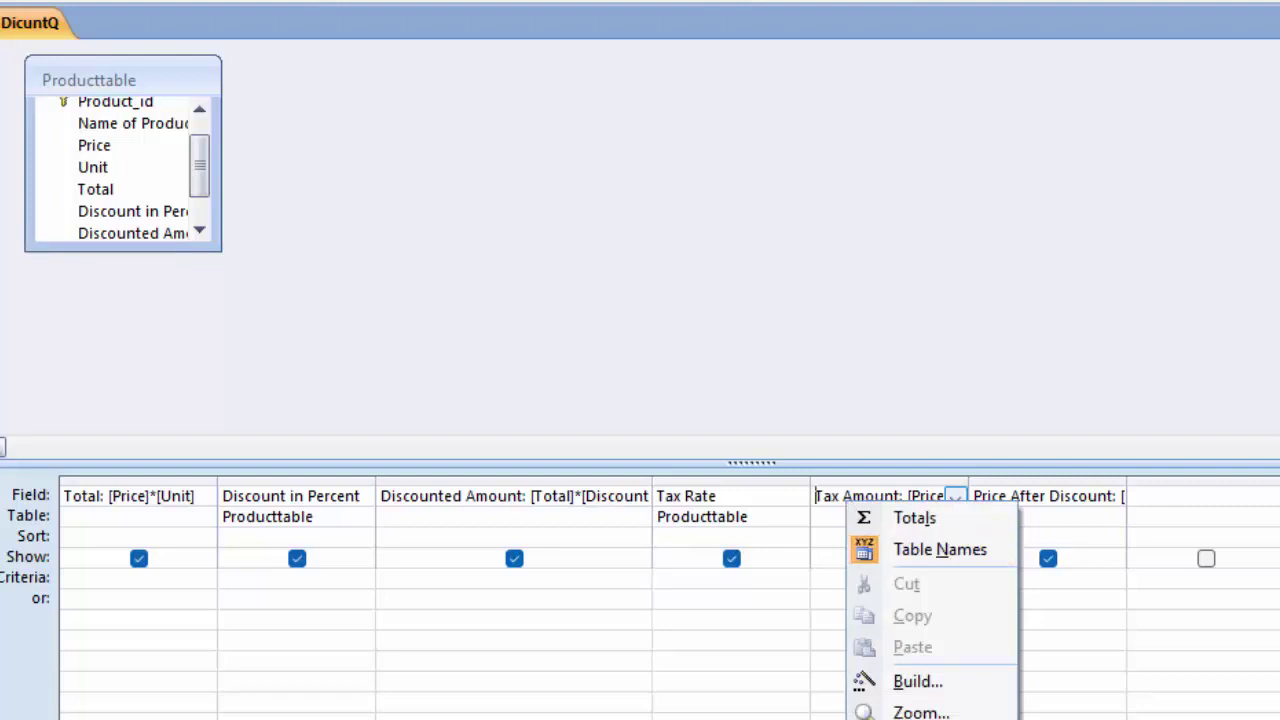
{"action": "left_click", "coordinate": [917, 710]}
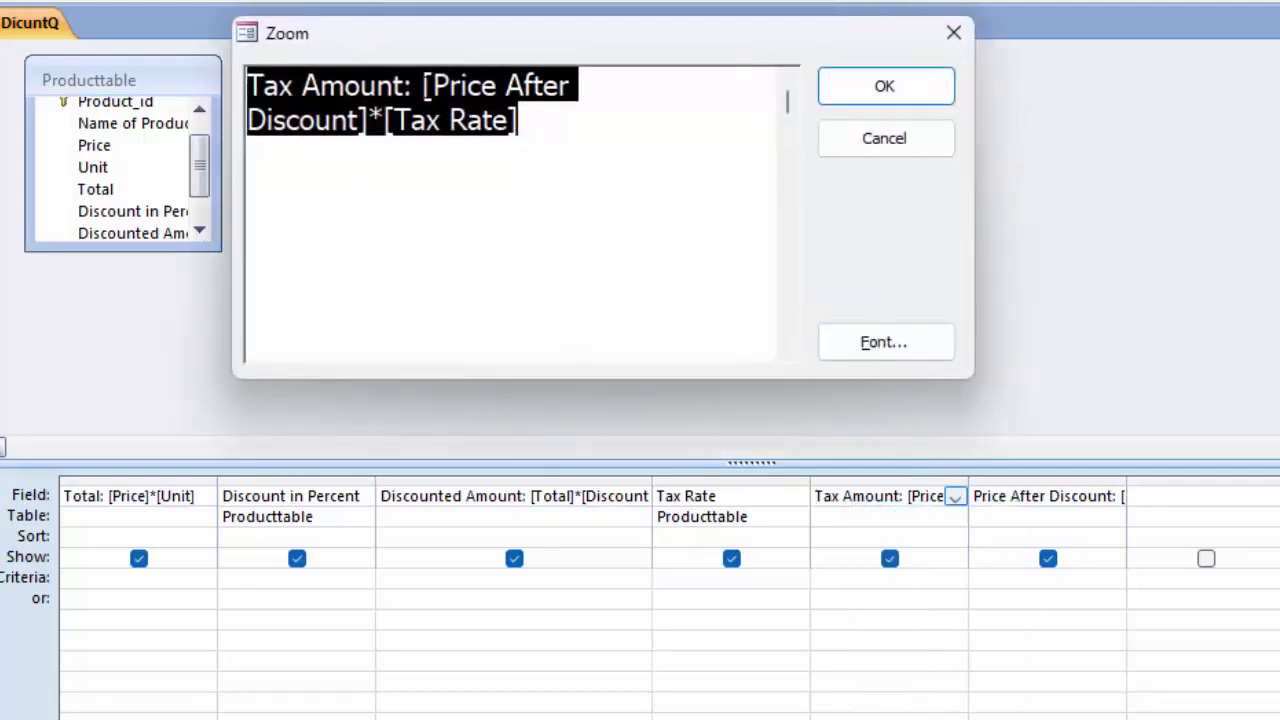
{"action": "left_click_drag", "start_coordinate": [421, 86], "coordinate": [527, 112]}
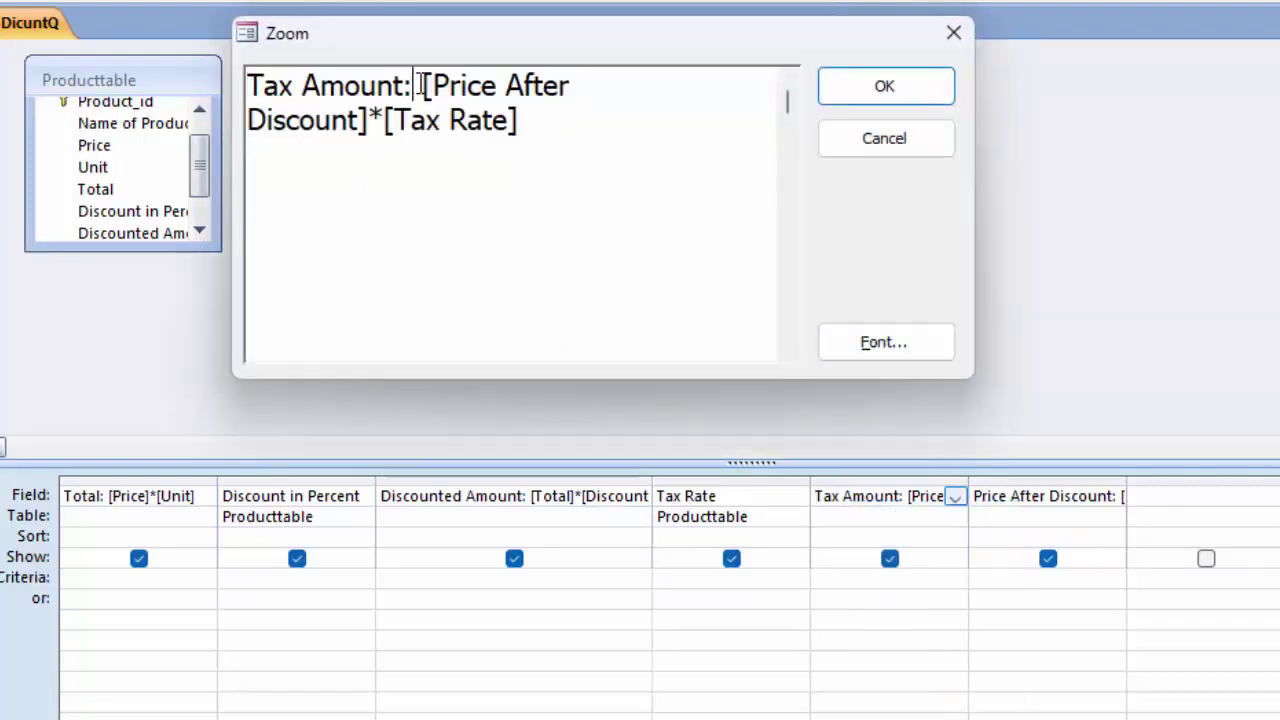
{"action": "left_click", "coordinate": [541, 117]}
{"action": "left_click", "coordinate": [866, 94]}
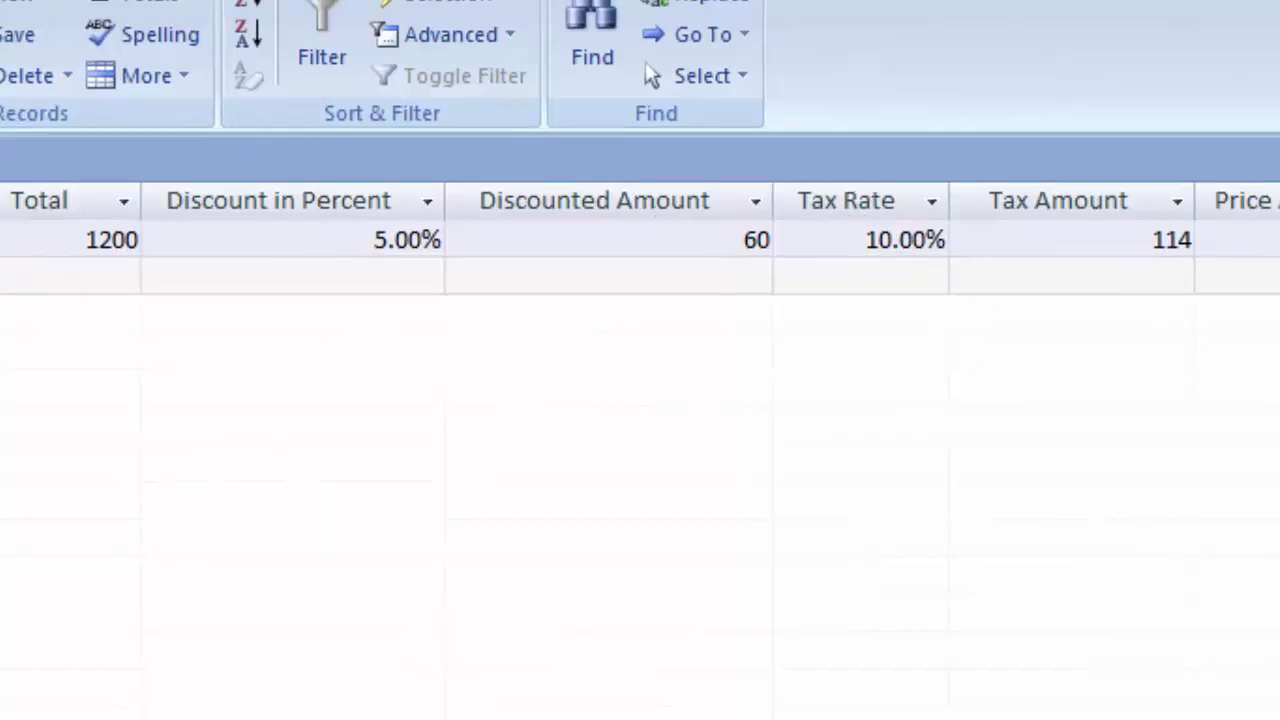
{"action": "scroll", "coordinate": [640, 400], "scroll_direction": "right", "scroll_amount": 3}
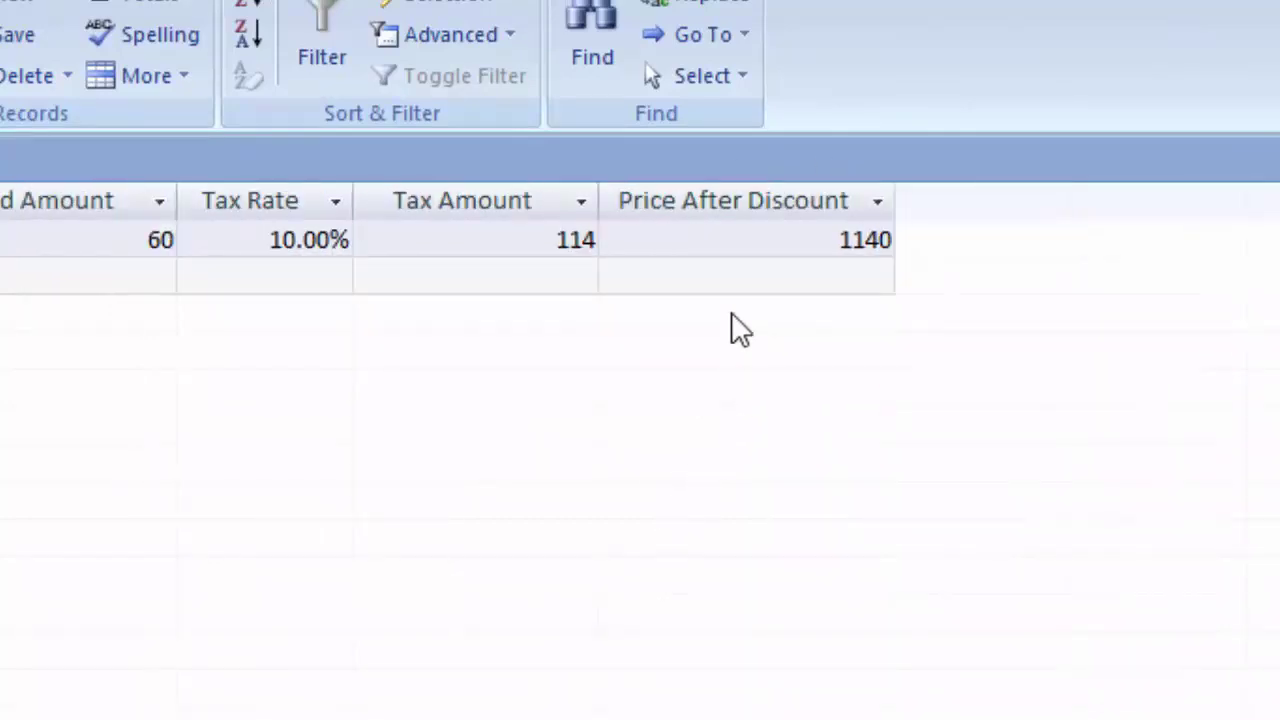
{"action": "left_click", "coordinate": [791, 238]}
{"action": "double_click", "coordinate": [869, 240]}
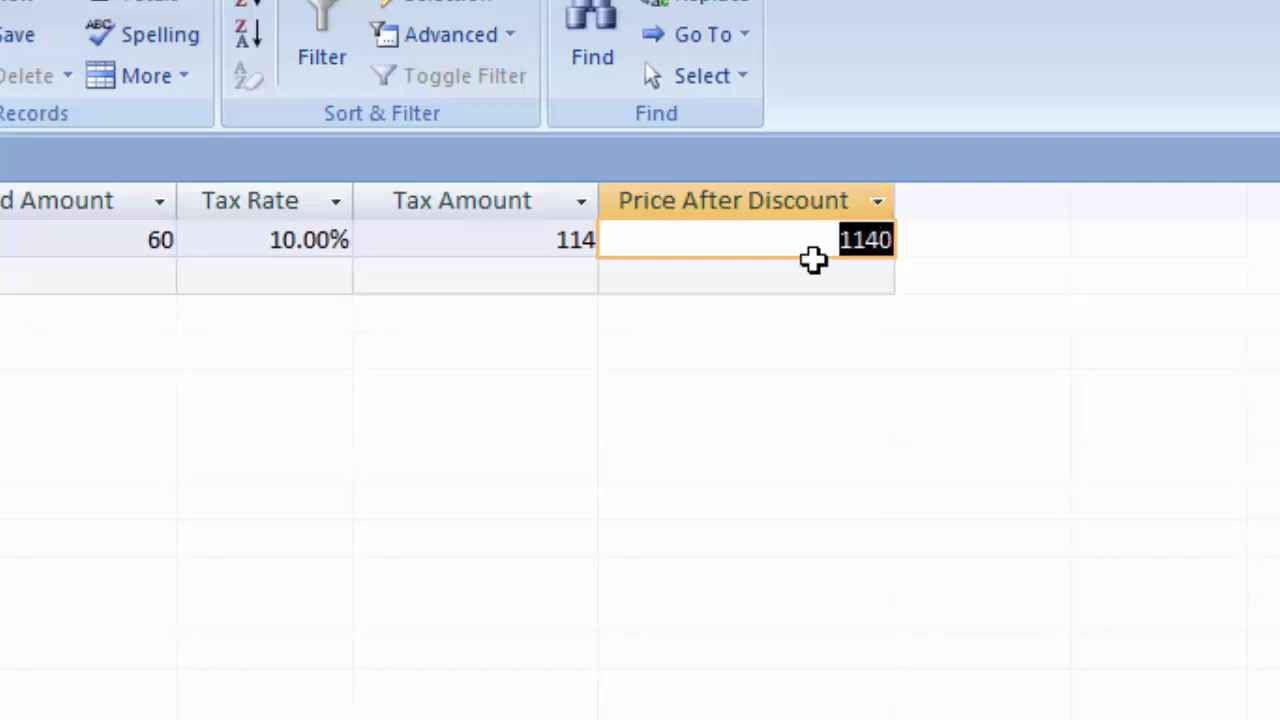
{"action": "left_click", "coordinate": [833, 240]}
{"action": "left_click_drag", "start_coordinate": [833, 240], "coordinate": [886, 240]}
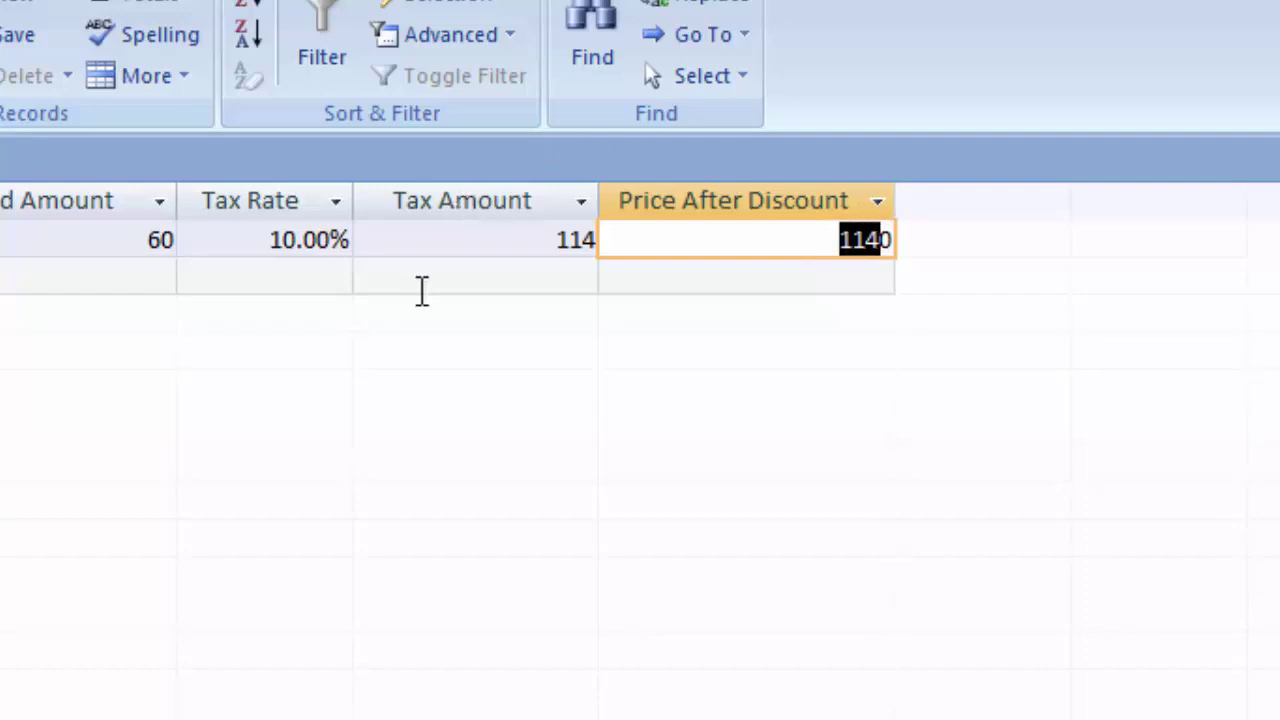
{"action": "double_click", "coordinate": [580, 243]}
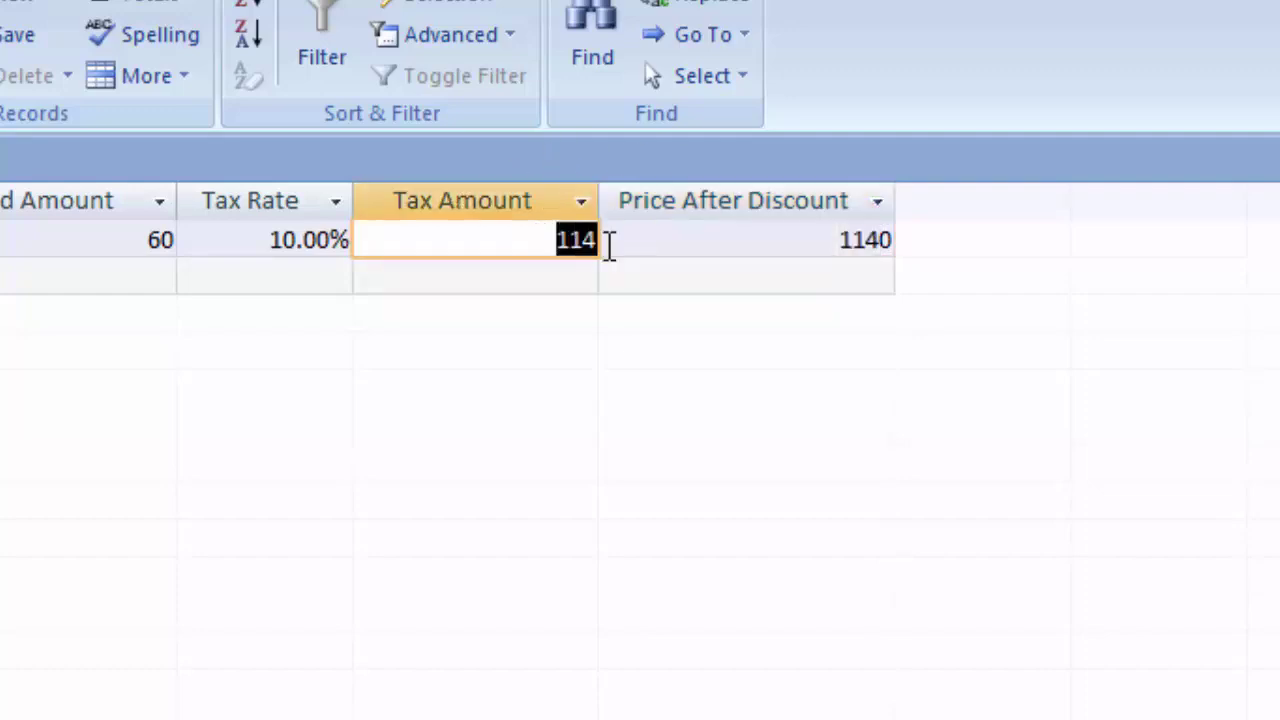